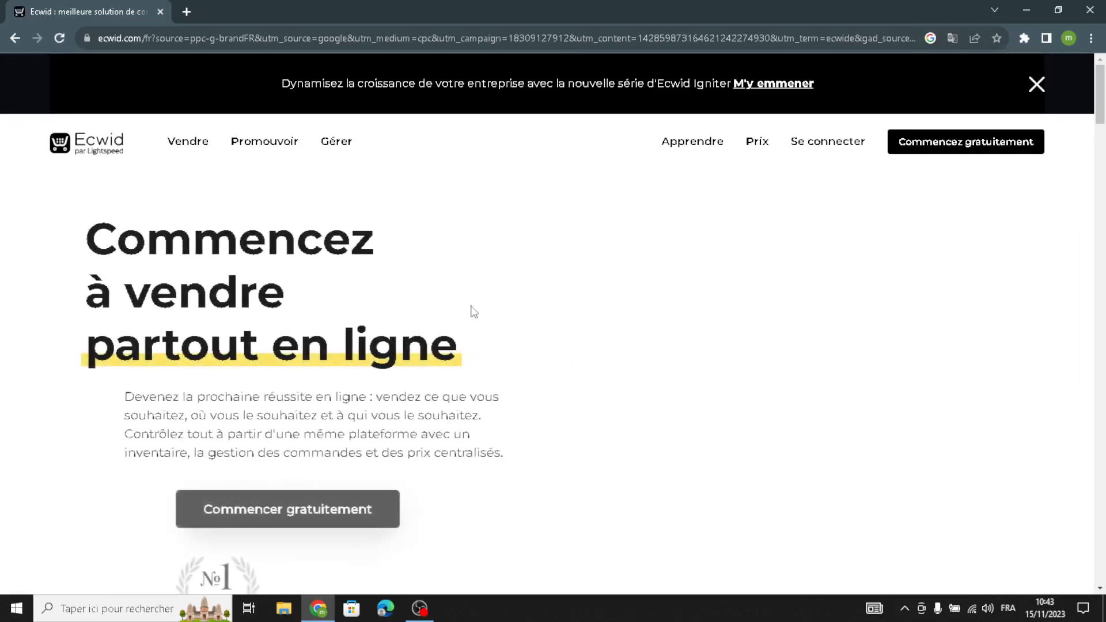
# Translate the Ecwid landing page into English.
pyautogui.rightClick(570, 253)
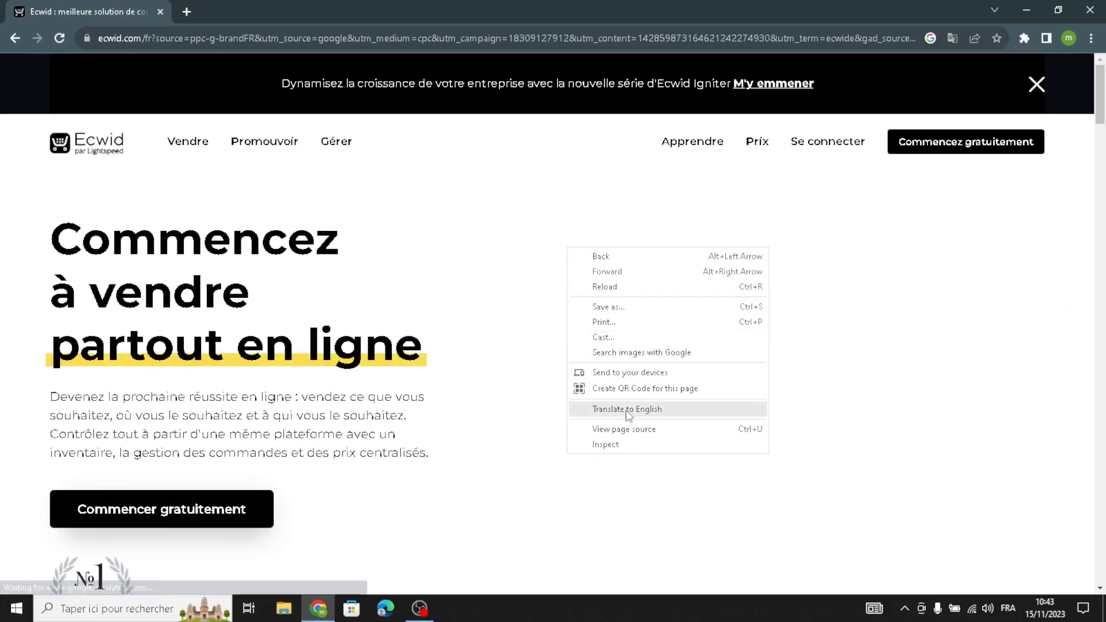
pyautogui.click(625, 407)
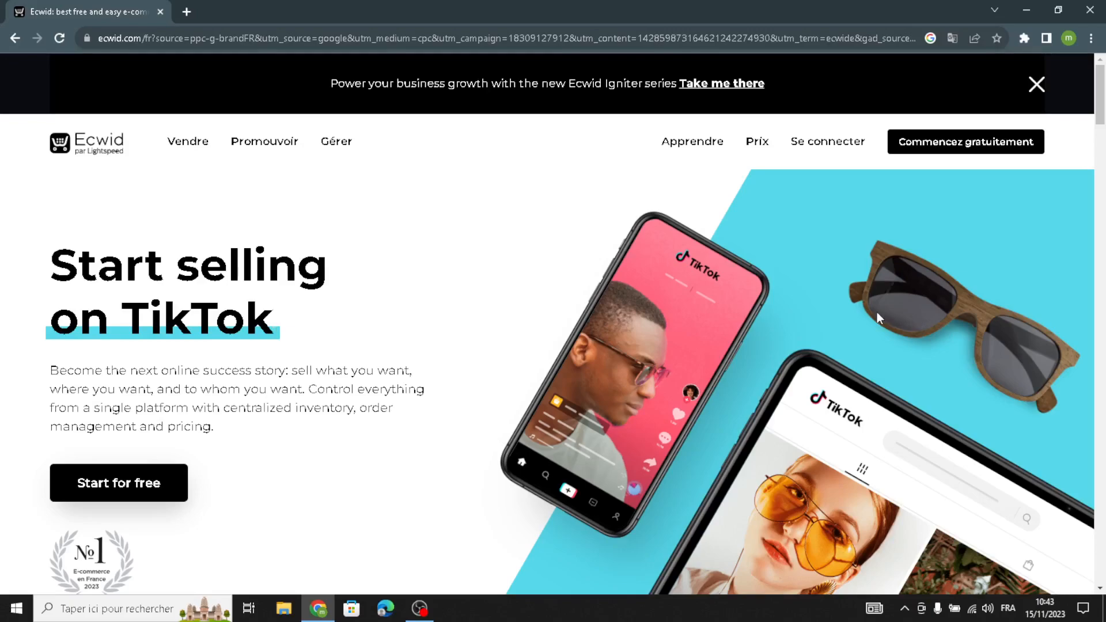
# Start a free store and open the website and storefront setup from the dashboard to-do list.
pyautogui.click(958, 137)
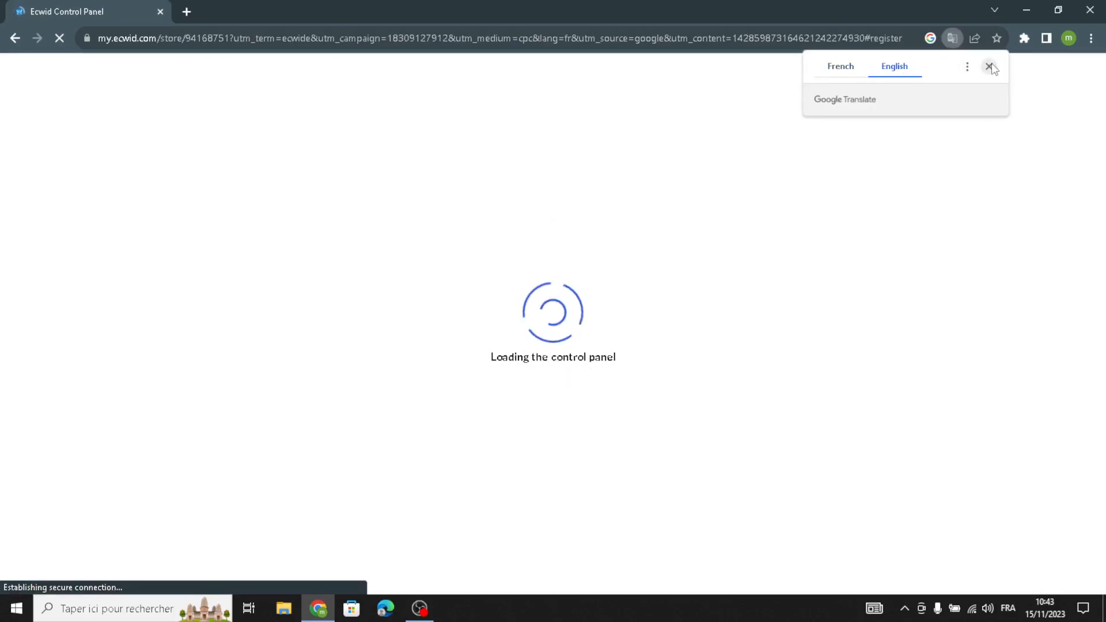
pyautogui.click(989, 67)
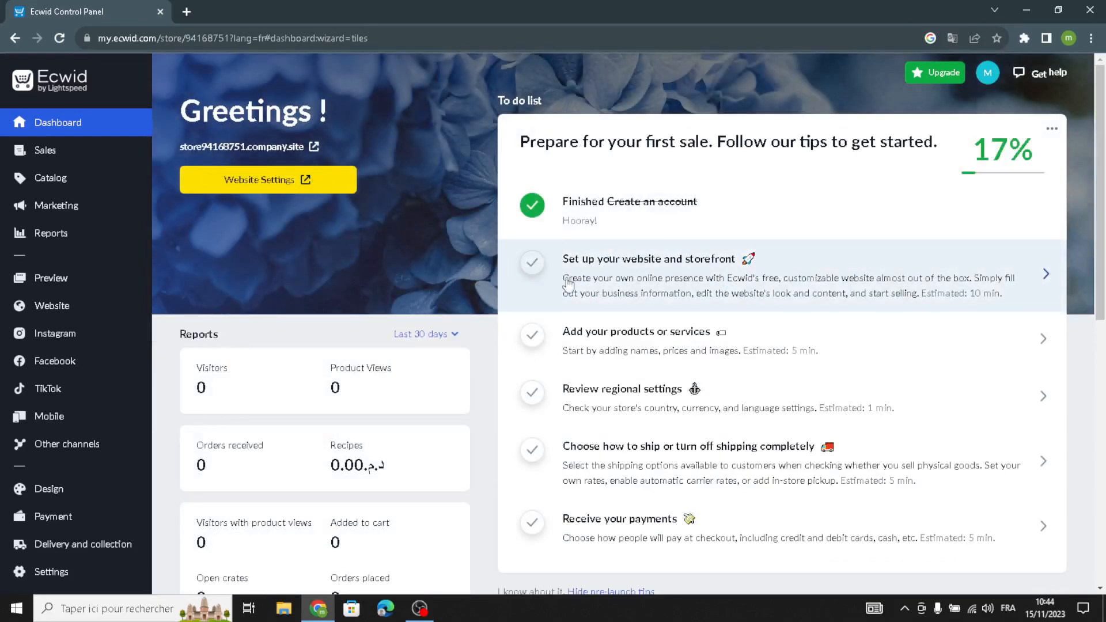
pyautogui.click(589, 268)
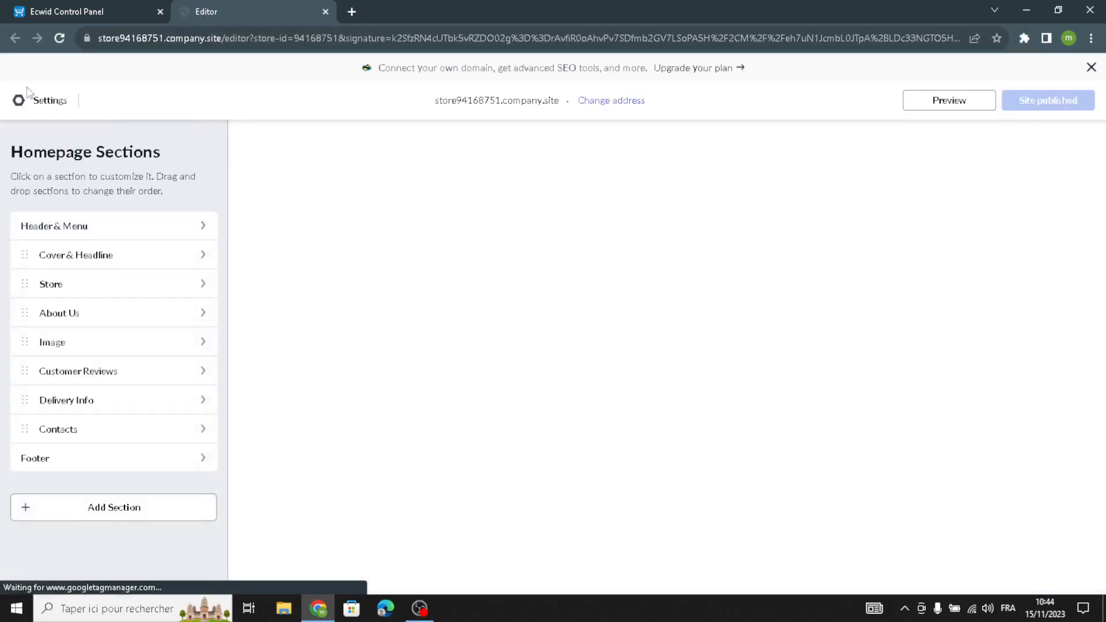
# Open the site templates and browse the available template designs.
pyautogui.click(39, 104)
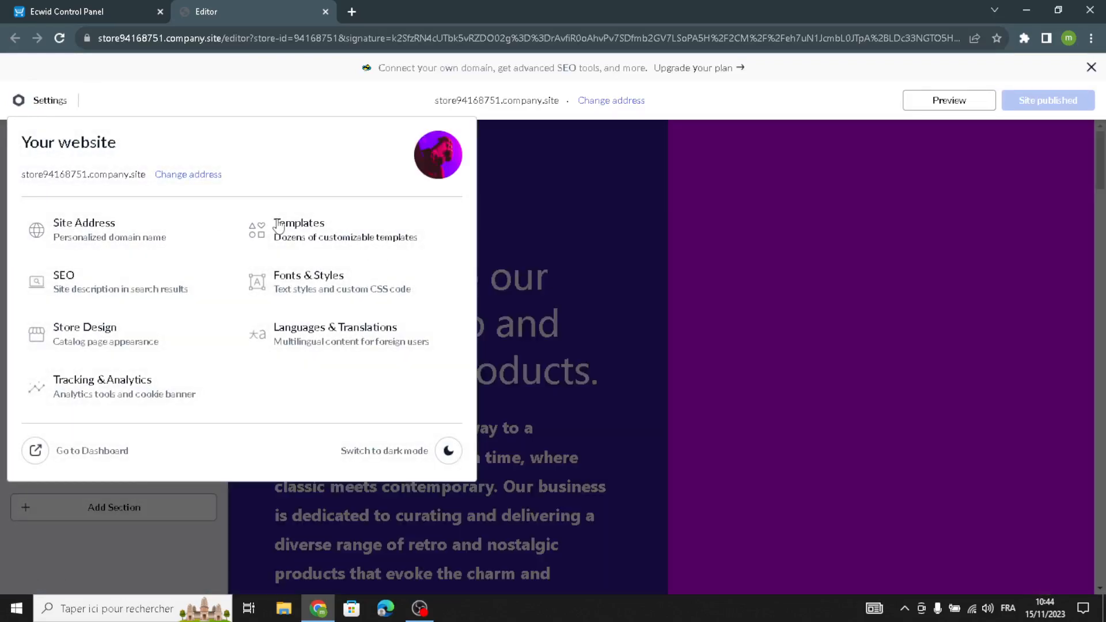
pyautogui.click(284, 225)
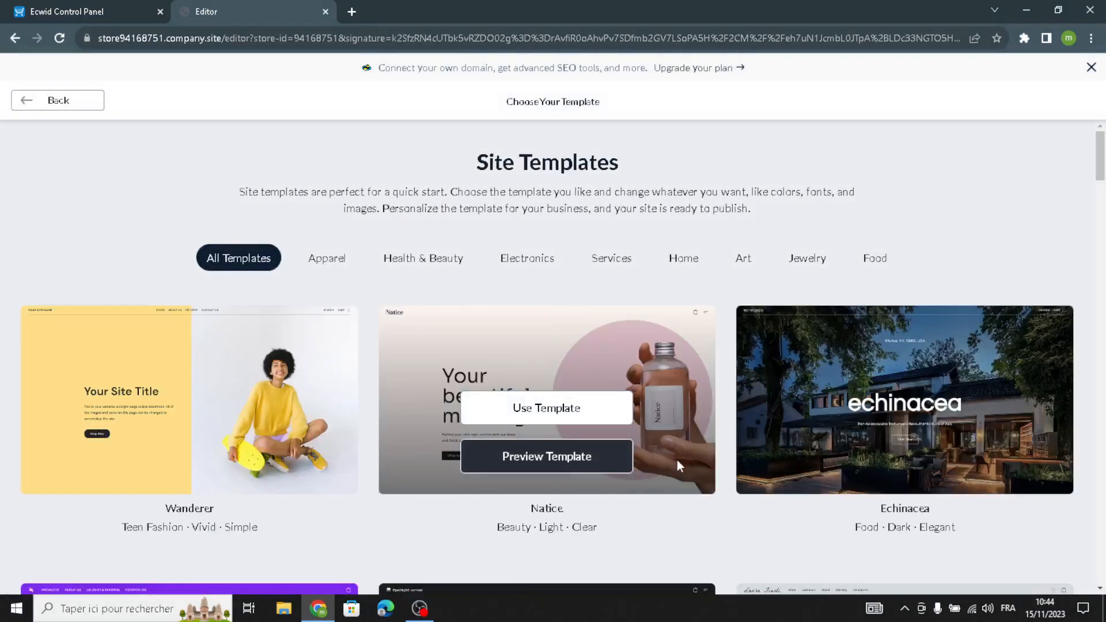
pyautogui.scroll(-2, 676, 460)
pyautogui.scroll(-8, 690, 531)
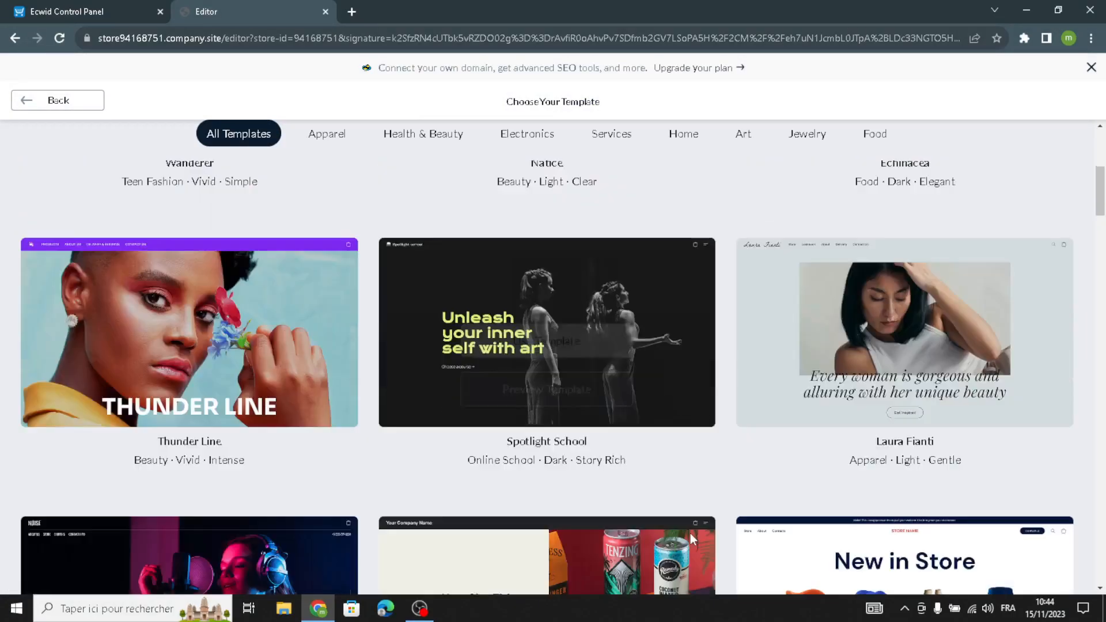
pyautogui.scroll(-9, 685, 536)
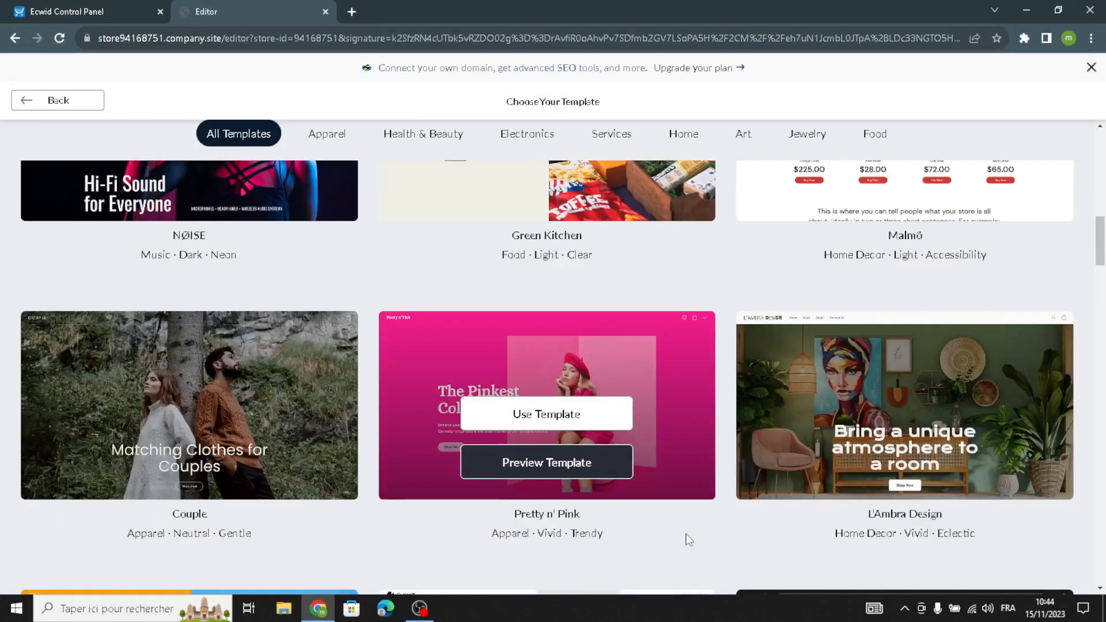
pyautogui.scroll(-8, 683, 538)
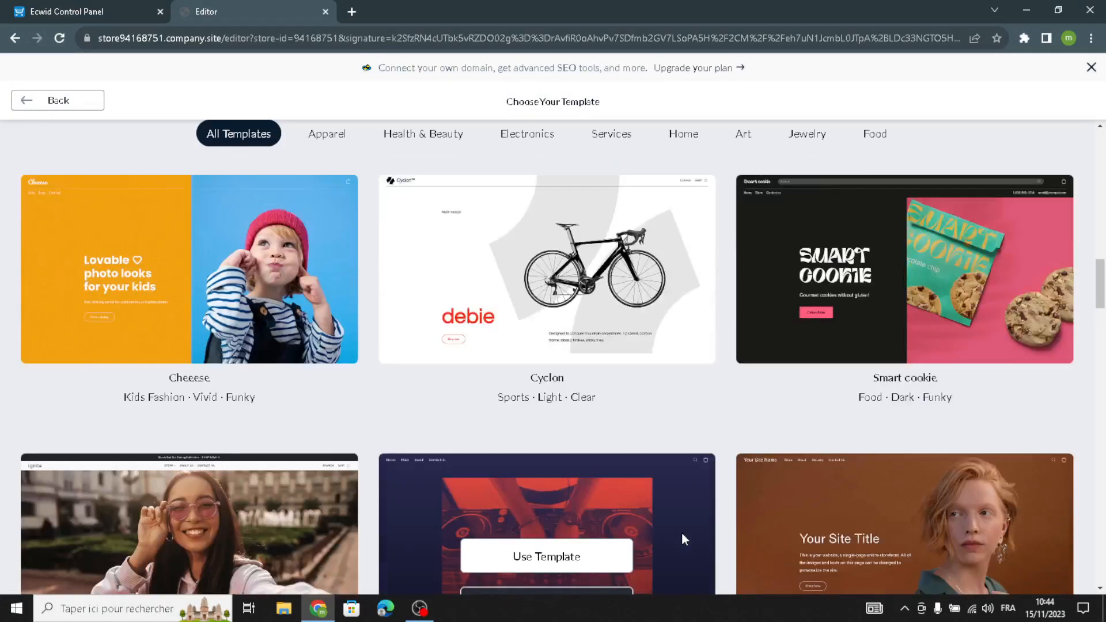
pyautogui.scroll(-12, 684, 539)
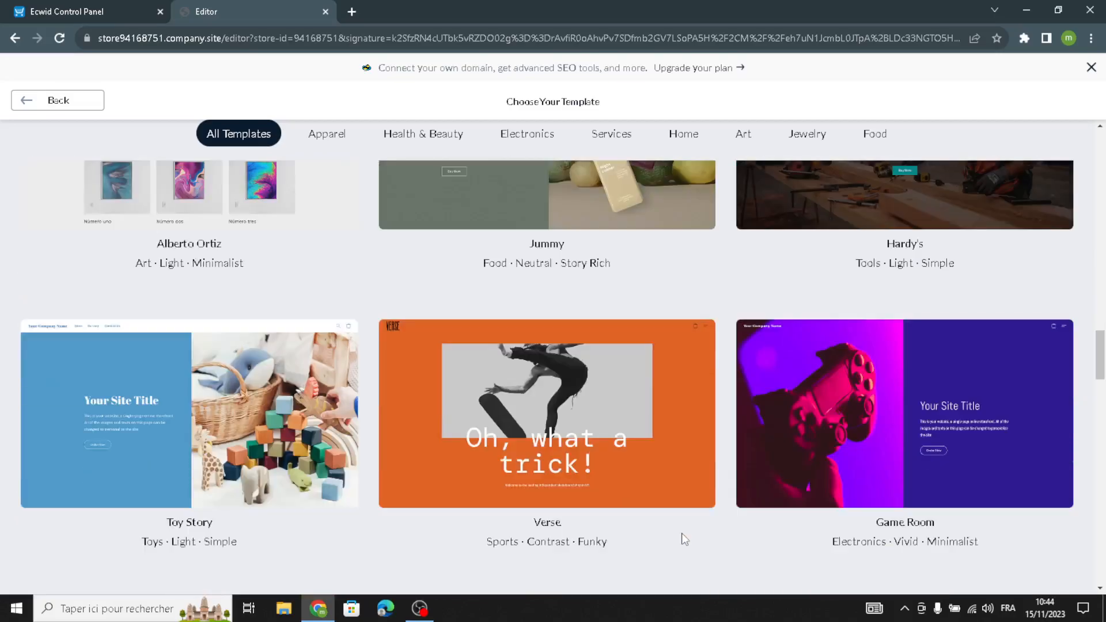
pyautogui.scroll(-10, 683, 539)
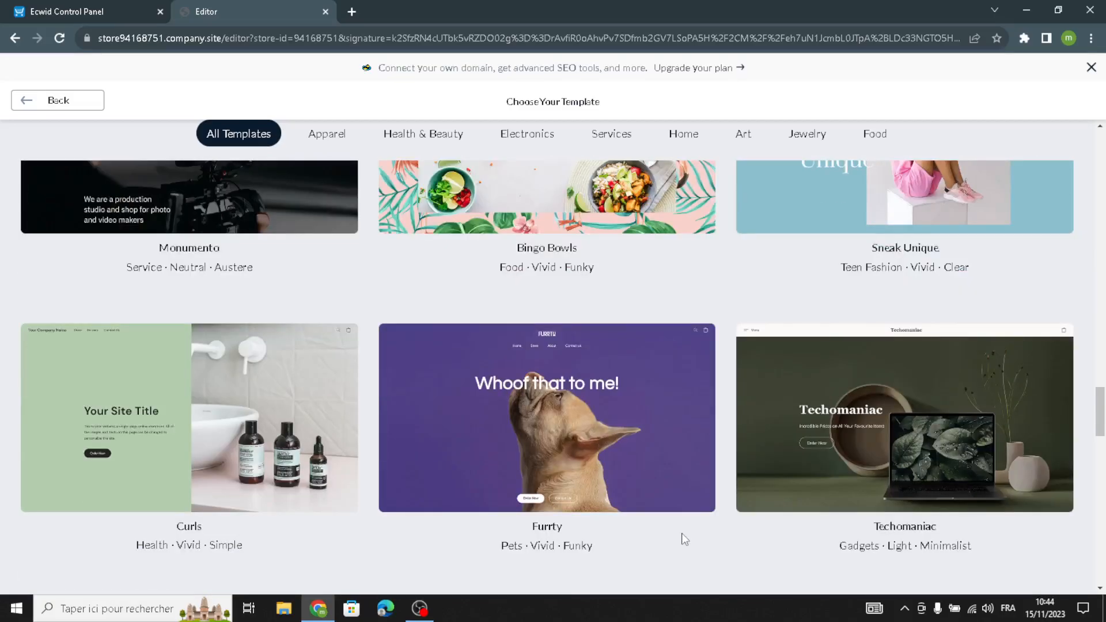
pyautogui.scroll(-14, 681, 537)
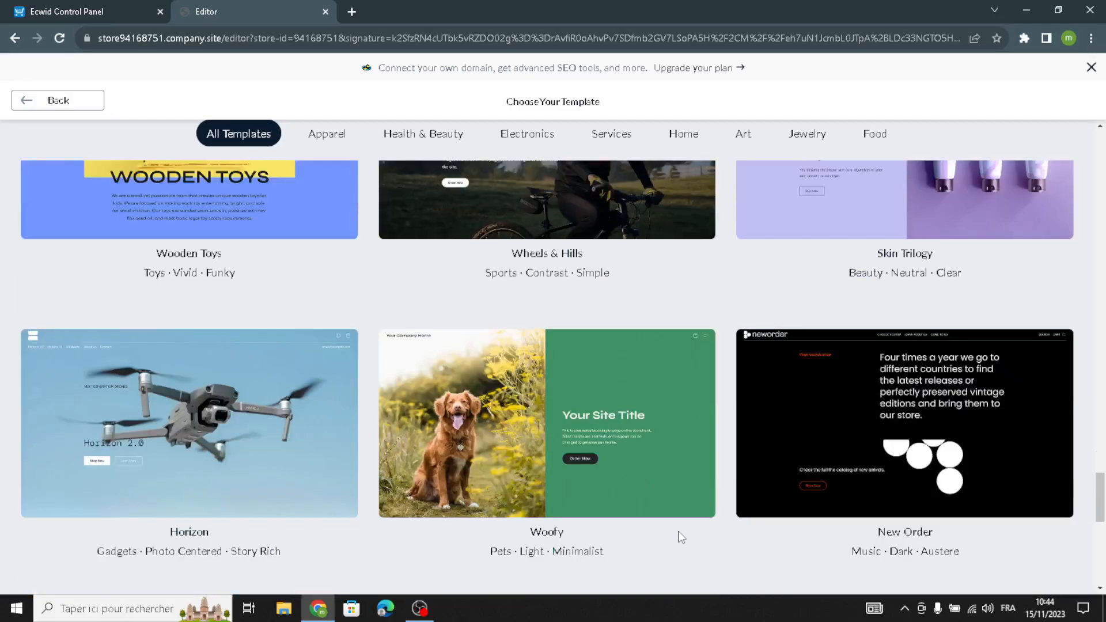
pyautogui.scroll(20, 677, 519)
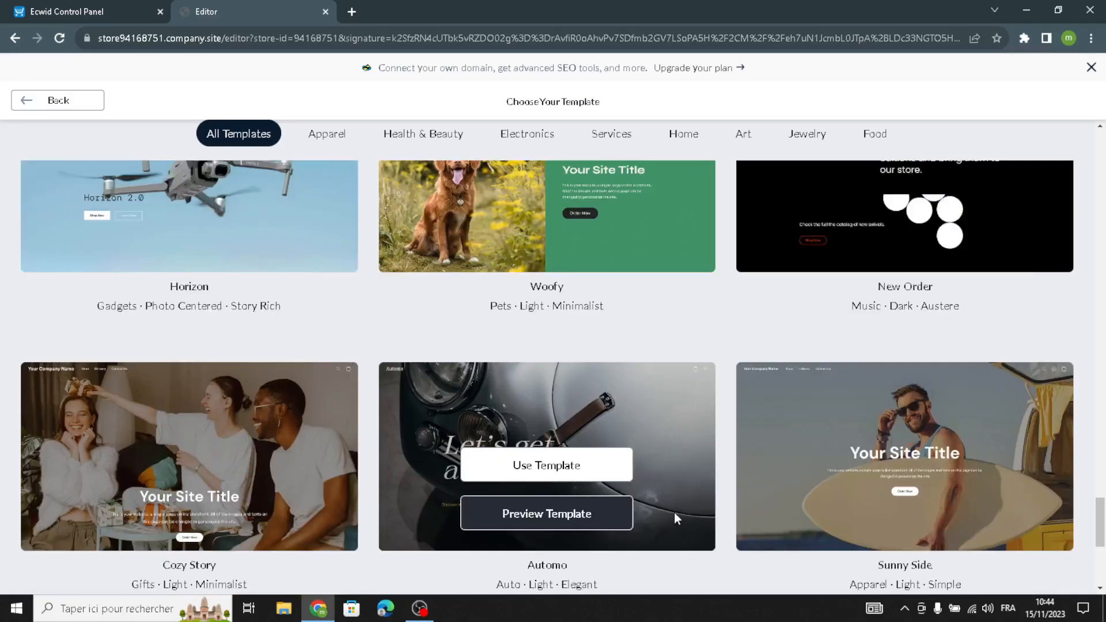
pyautogui.scroll(18, 668, 514)
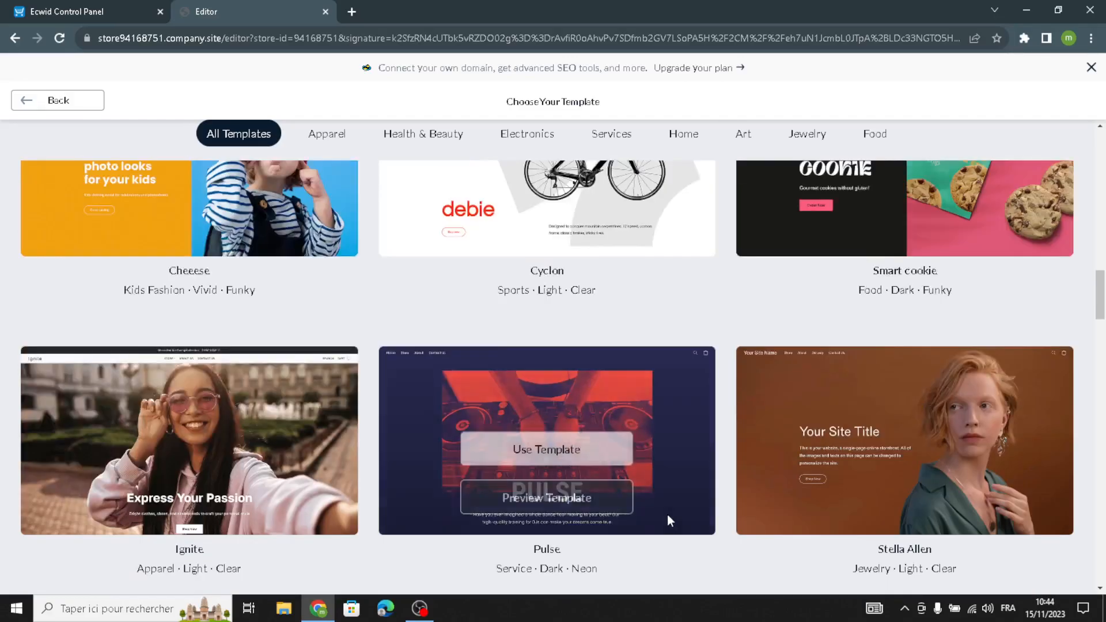
pyautogui.scroll(18, 667, 513)
pyautogui.scroll(5, 666, 514)
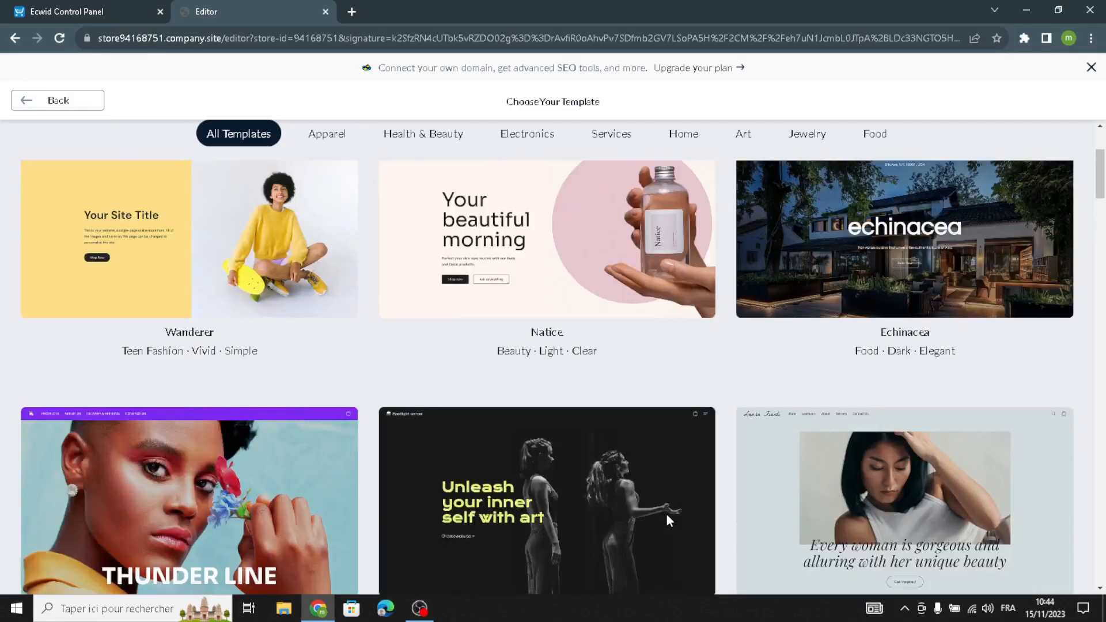
pyautogui.scroll(-10, 666, 514)
pyautogui.scroll(-13, 666, 514)
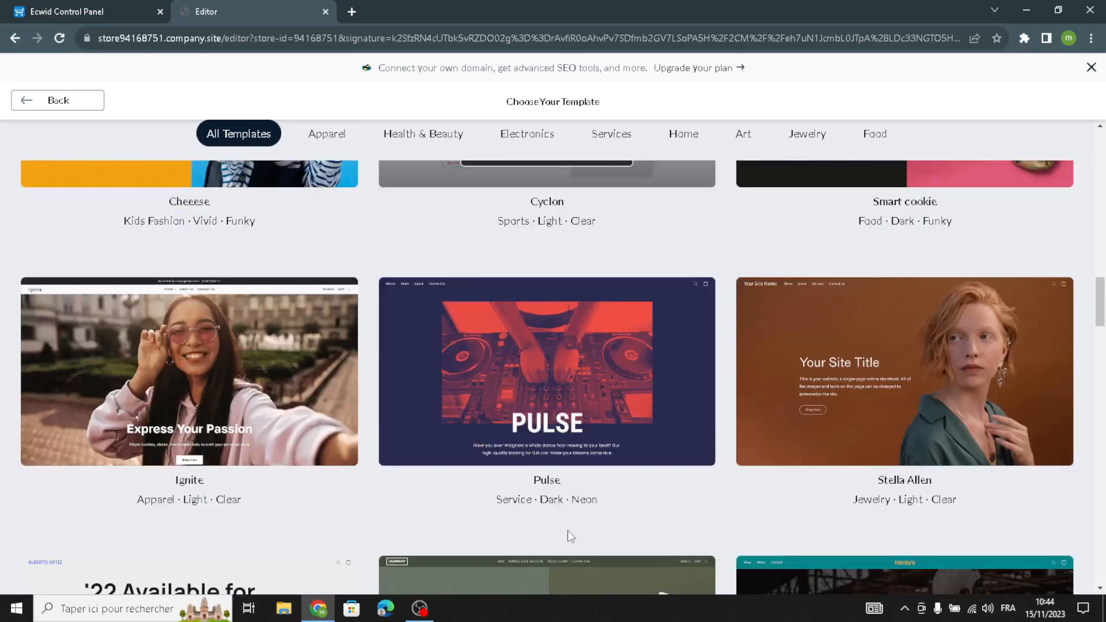
# Apply the Pulse template to the site.
pyautogui.moveTo(572, 394)
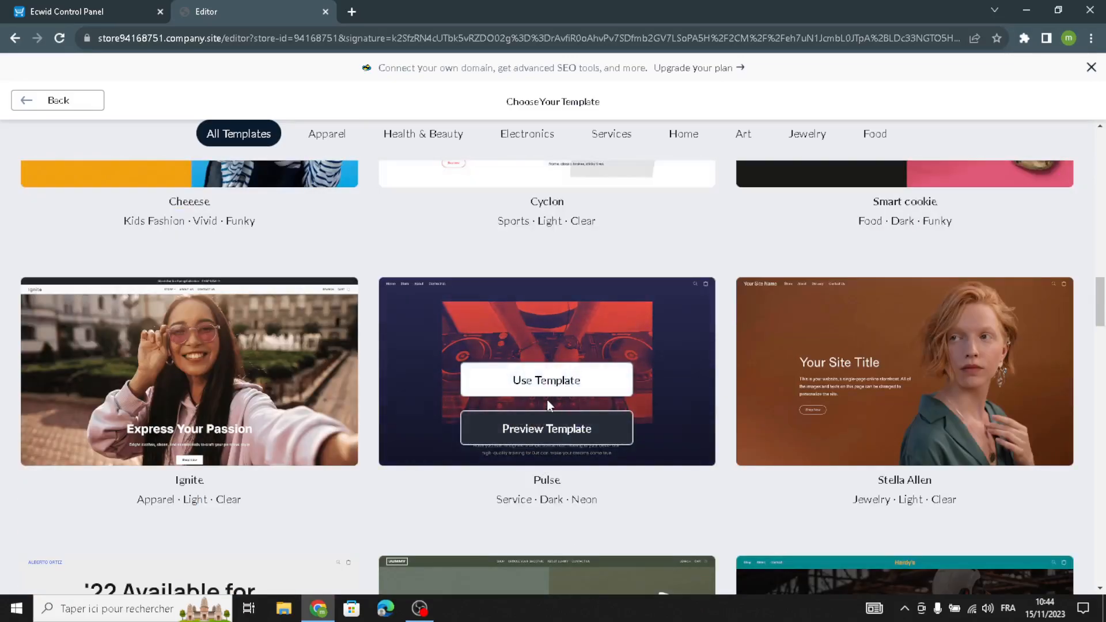
pyautogui.click(579, 396)
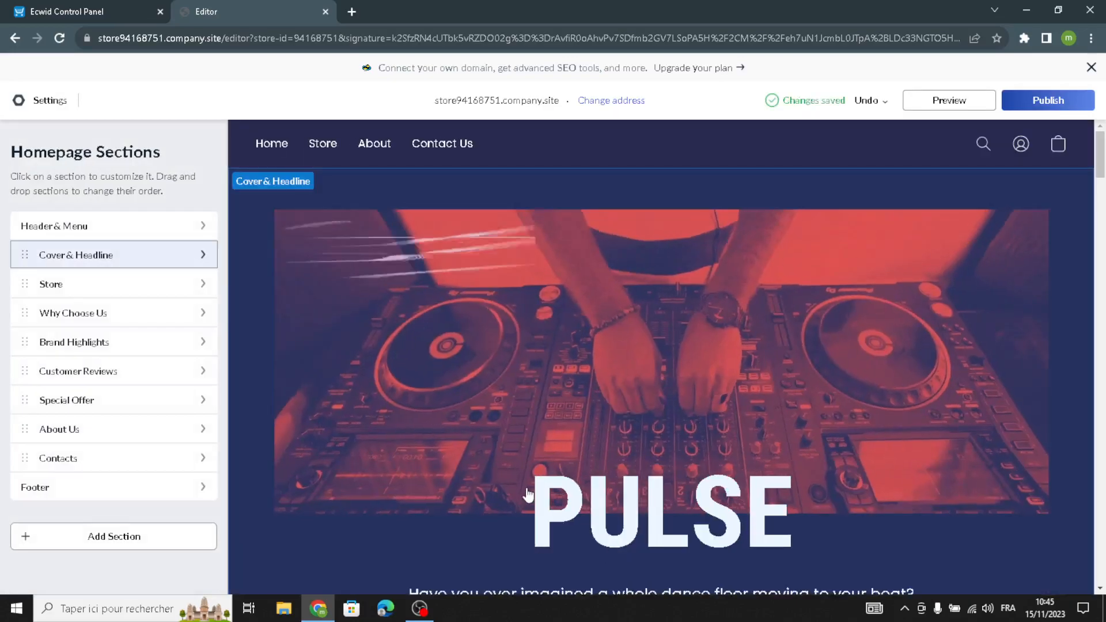
# Add a text site logo reading PartyPalooza to the Header & Menu section.
pyautogui.click(86, 231)
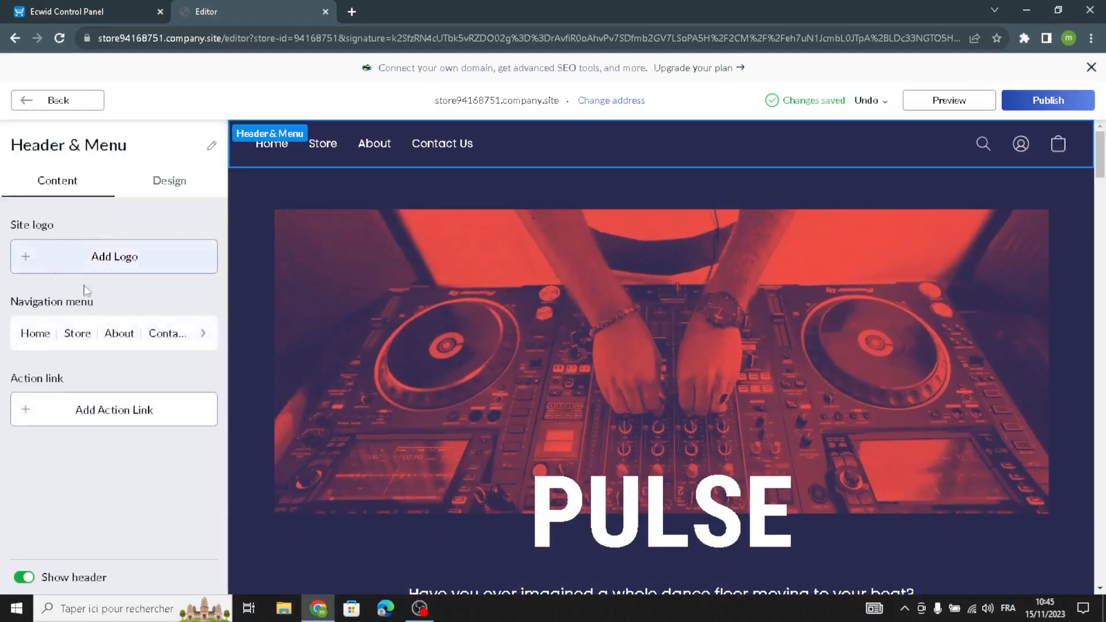
pyautogui.click(98, 256)
pyautogui.click(96, 231)
pyautogui.click(84, 250)
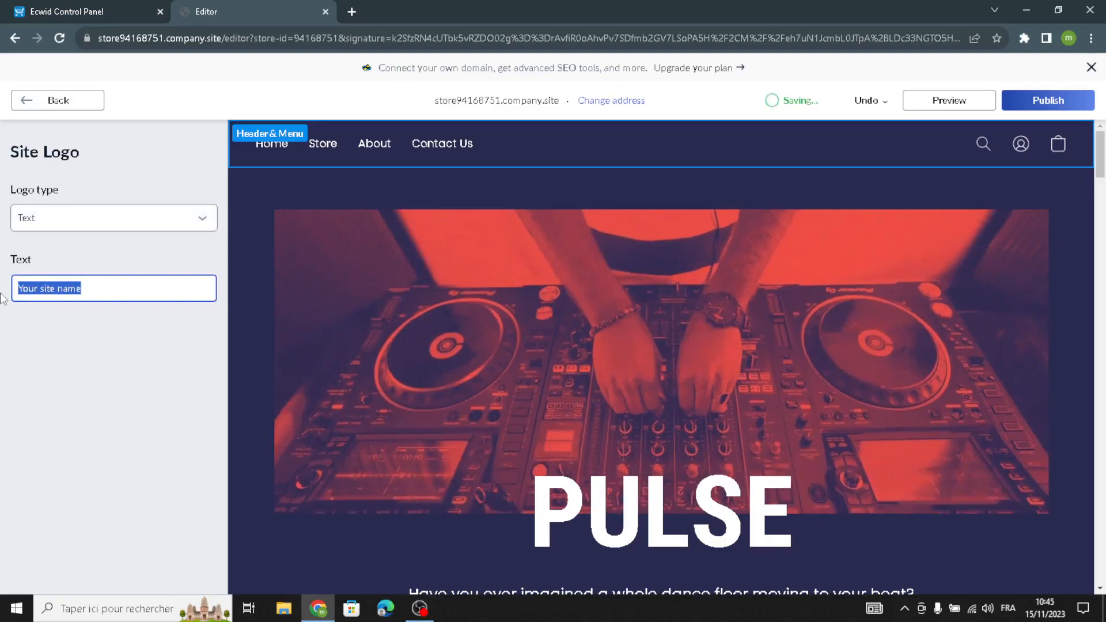
pyautogui.write('PartyPalooza')
pyautogui.click(82, 101)
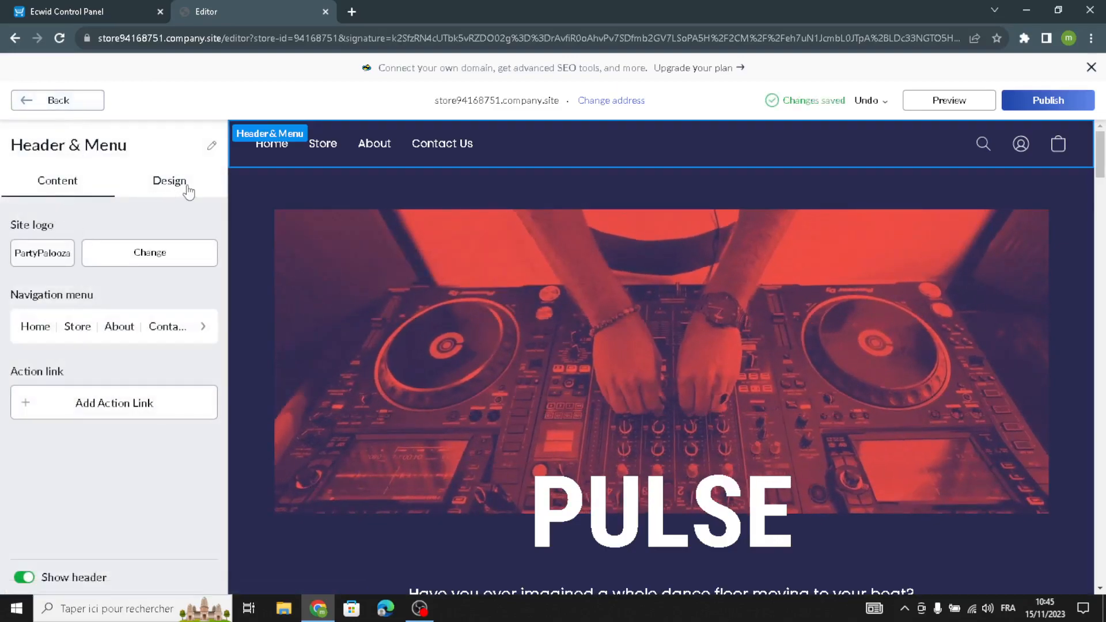
# Review the header's navigation menu items.
pyautogui.click(119, 326)
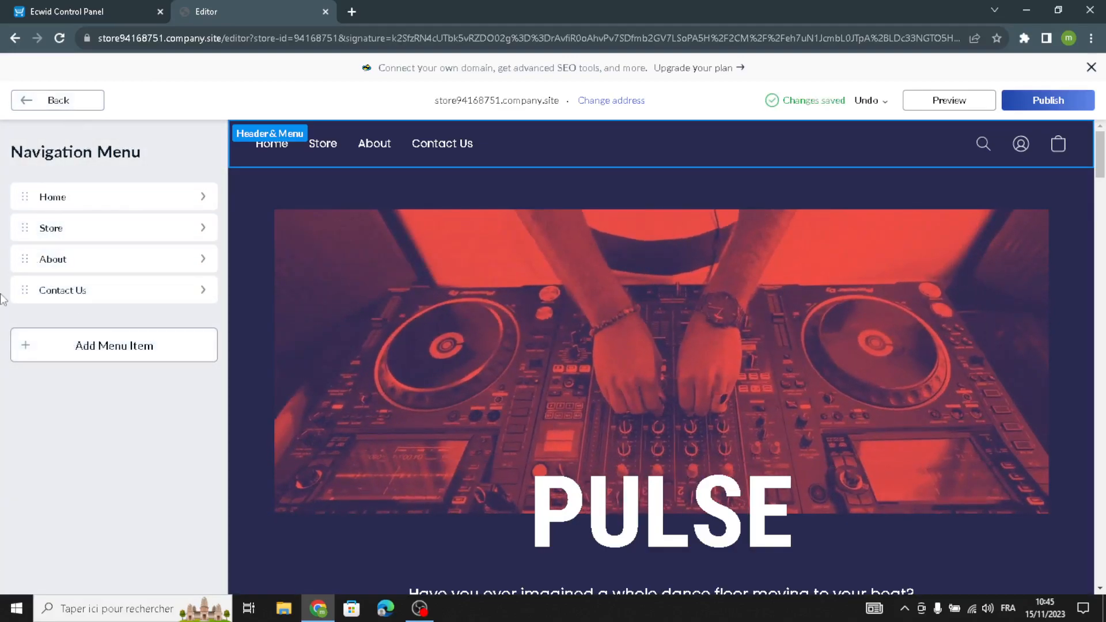
pyautogui.click(58, 100)
# Try several header layouts and settle on the third, centered layout.
pyautogui.click(166, 181)
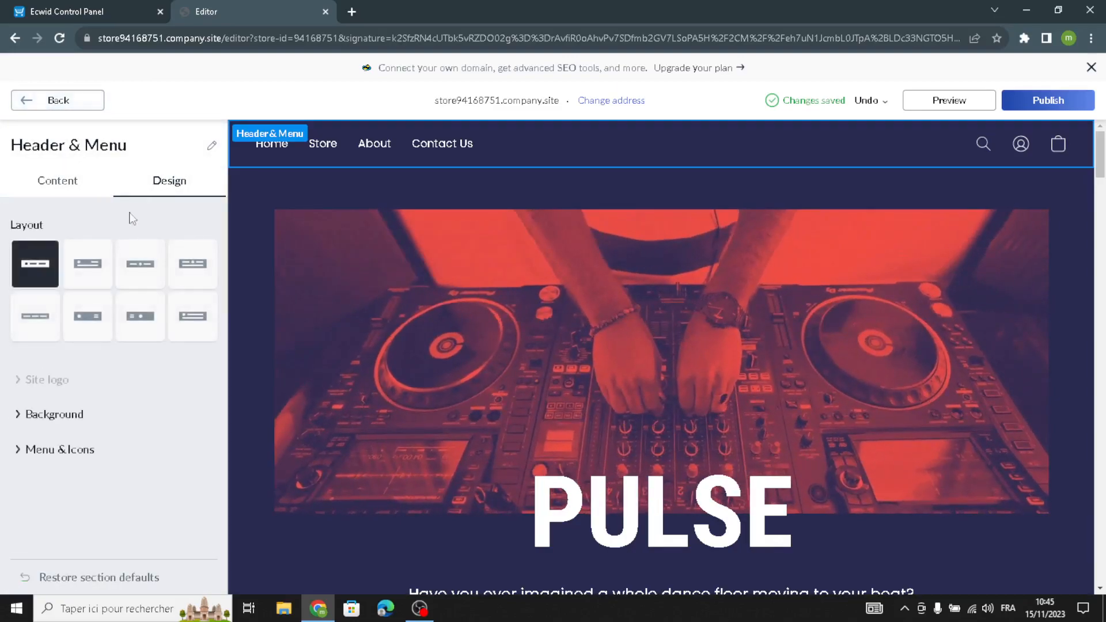
pyautogui.click(126, 274)
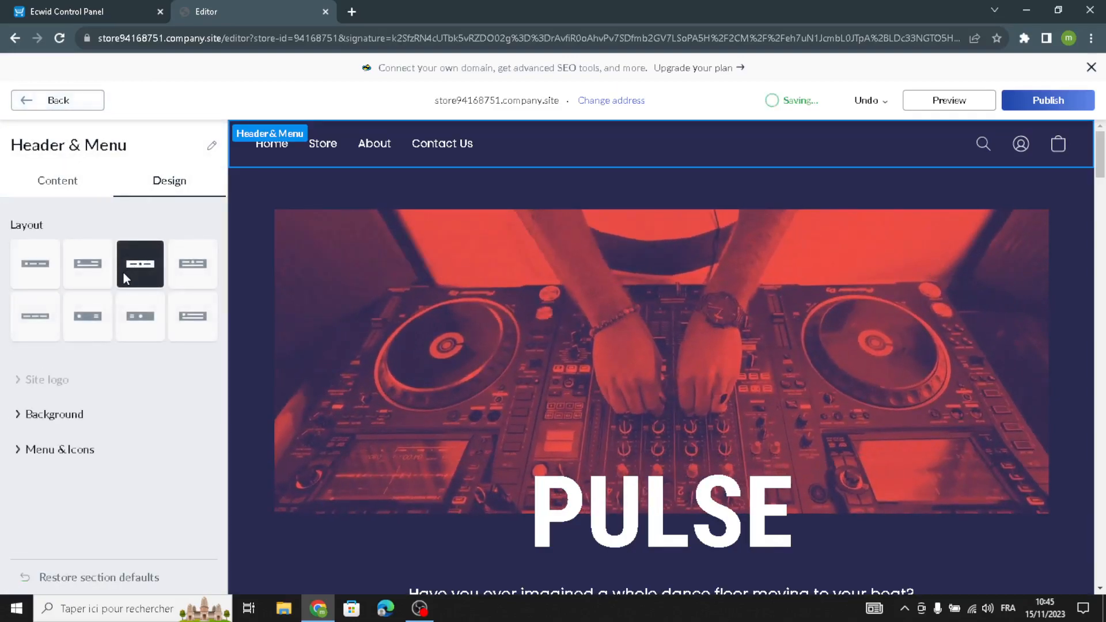
pyautogui.click(187, 264)
pyautogui.click(86, 271)
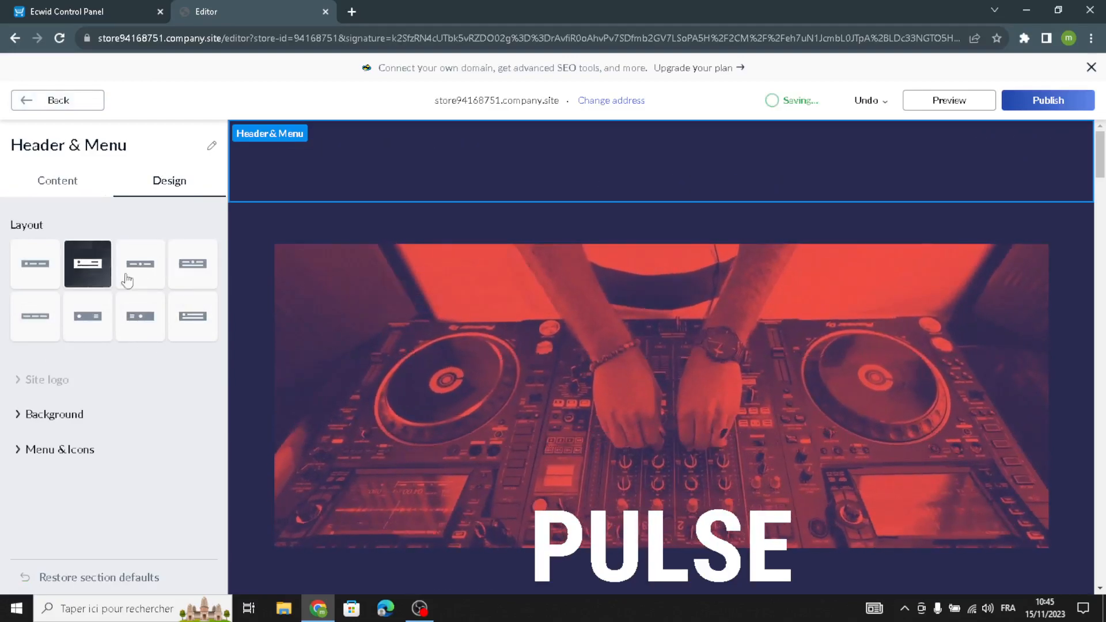
pyautogui.click(151, 275)
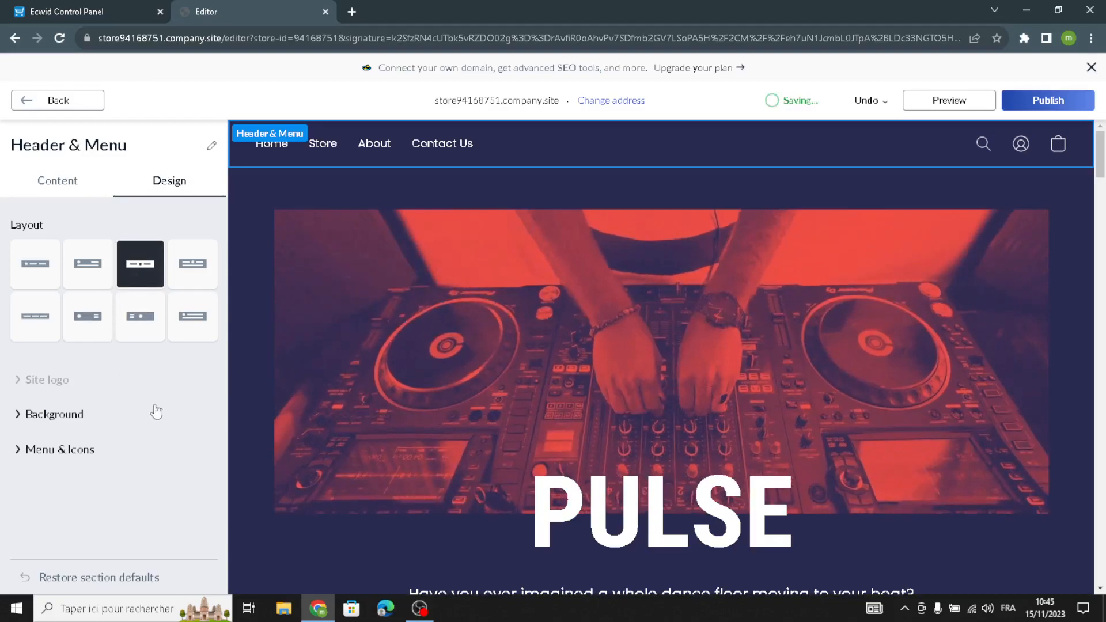
# Set the header background style to Transparent.
pyautogui.click(29, 416)
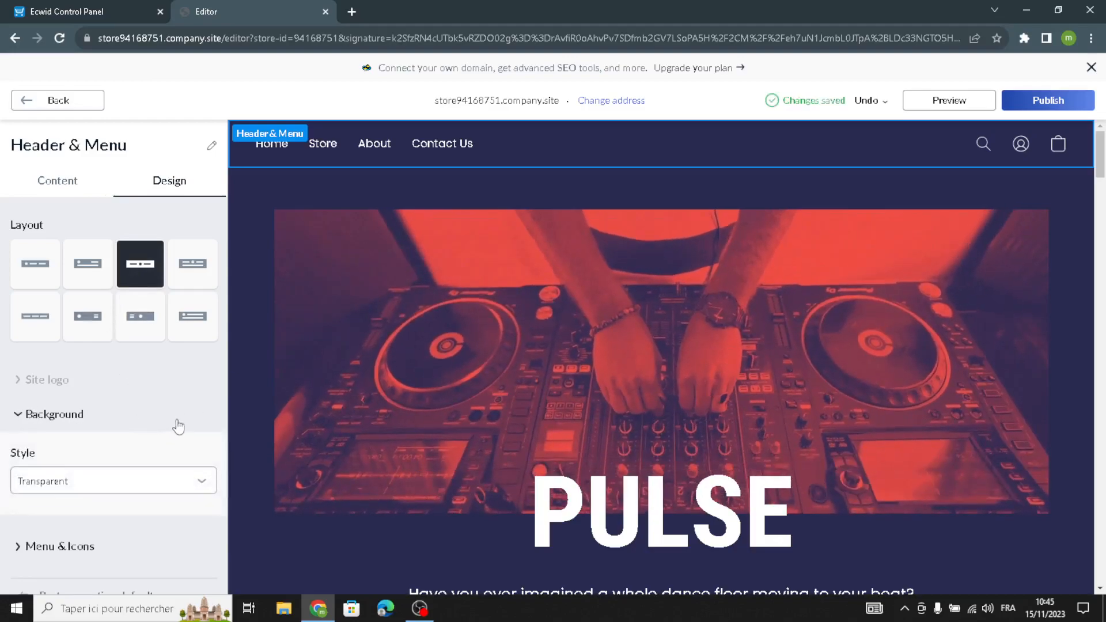
pyautogui.scroll(-1, 35, 443)
pyautogui.click(26, 472)
pyautogui.click(46, 512)
pyautogui.click(57, 471)
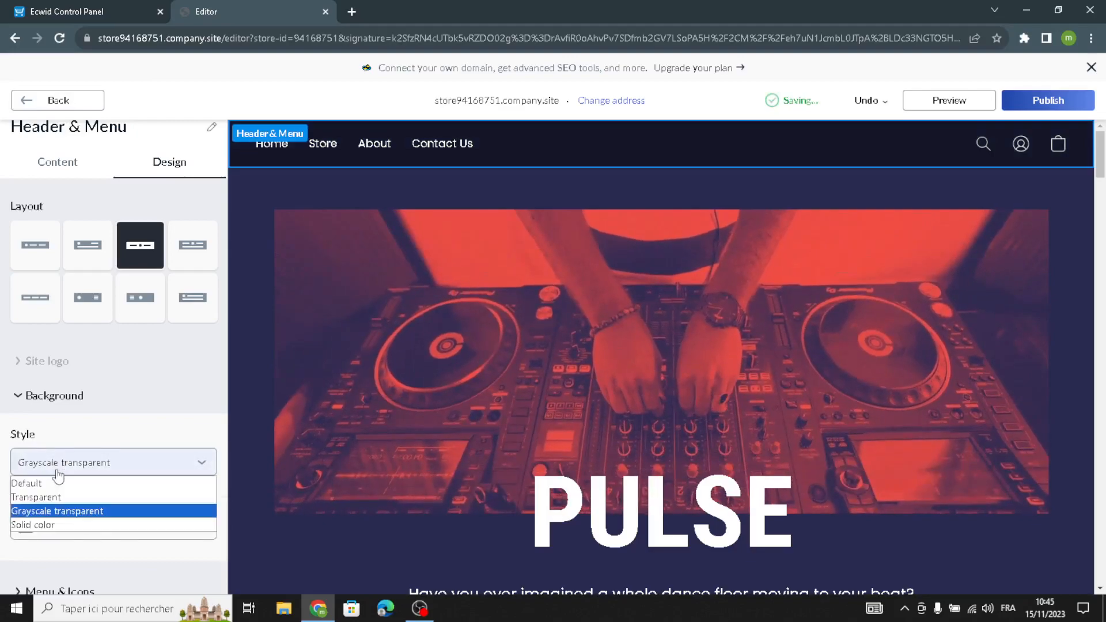
pyautogui.click(52, 496)
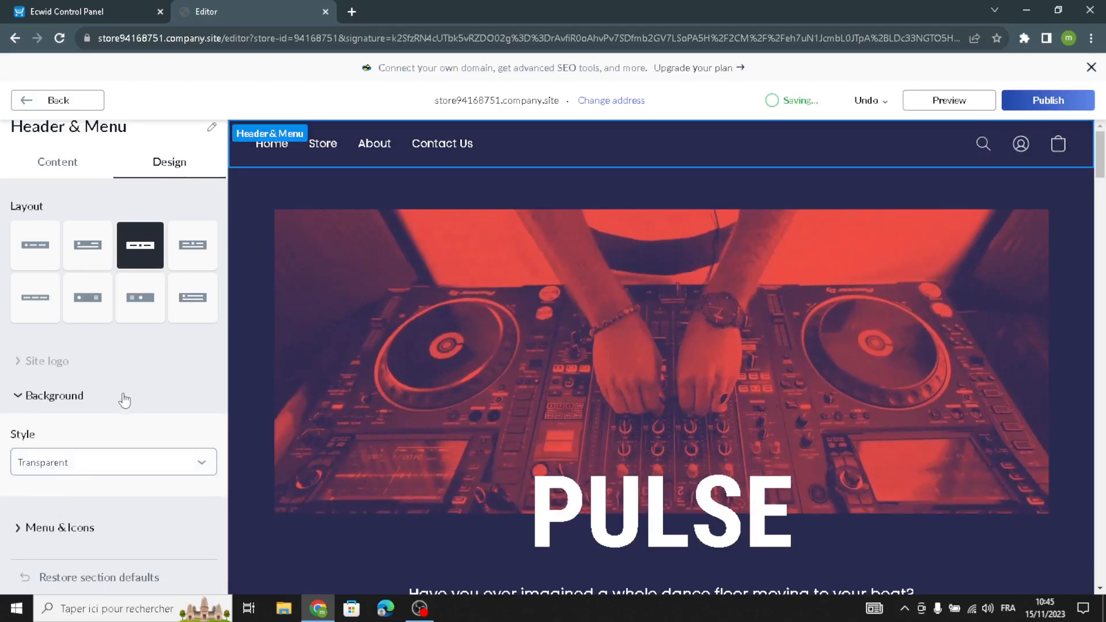
pyautogui.scroll(1, 66, 385)
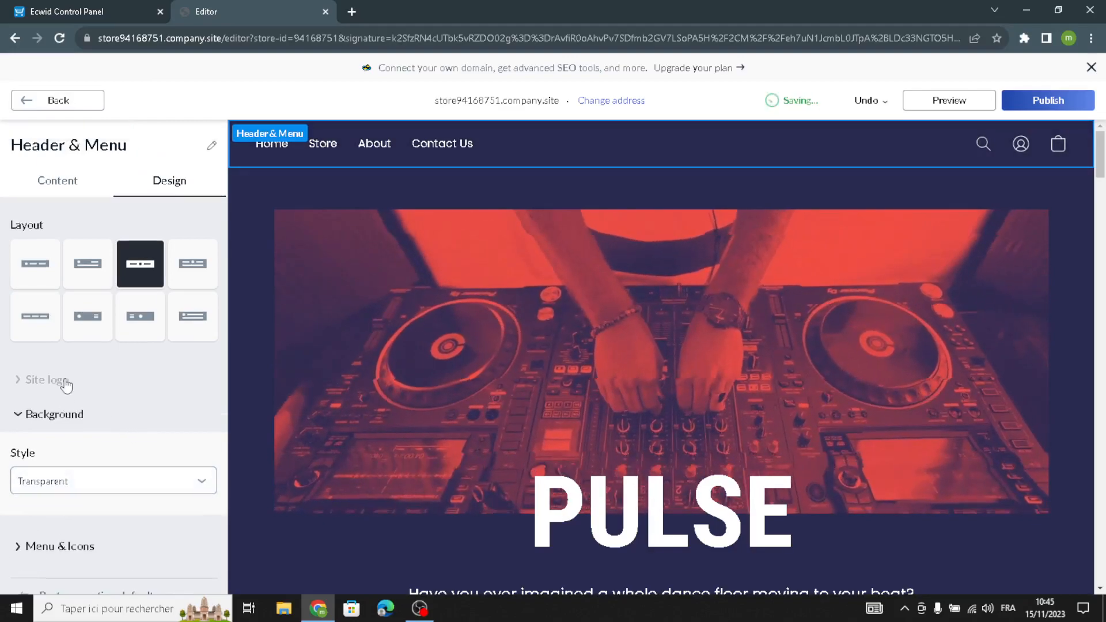
pyautogui.click(49, 483)
pyautogui.click(49, 509)
# Return from the header settings to the homepage sections list.
pyautogui.click(57, 420)
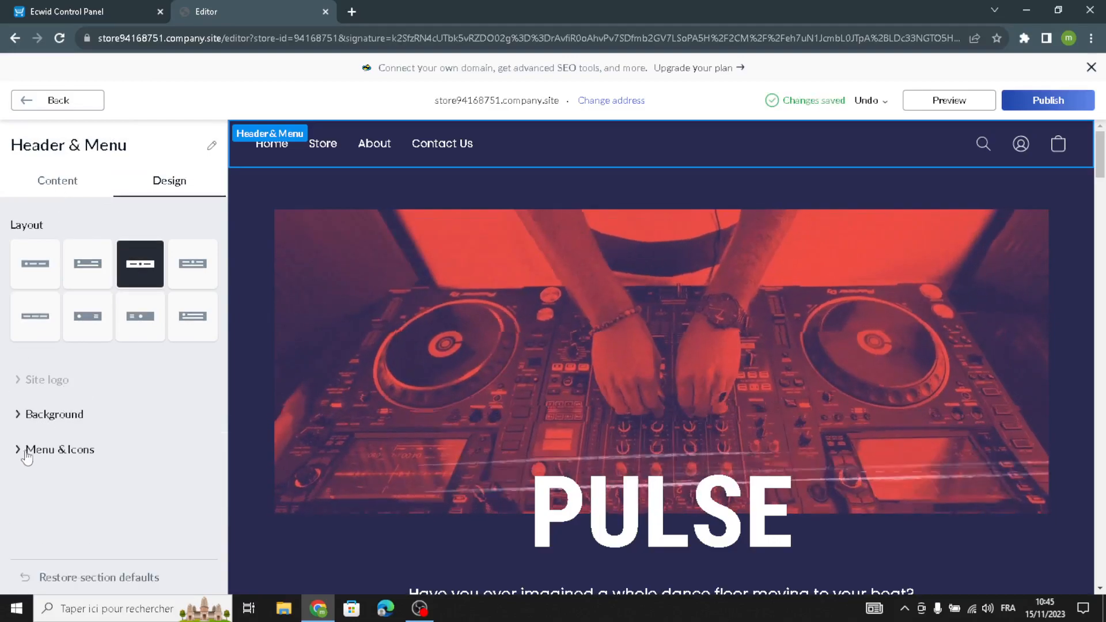
pyautogui.click(34, 417)
pyautogui.scroll(-1, 12, 511)
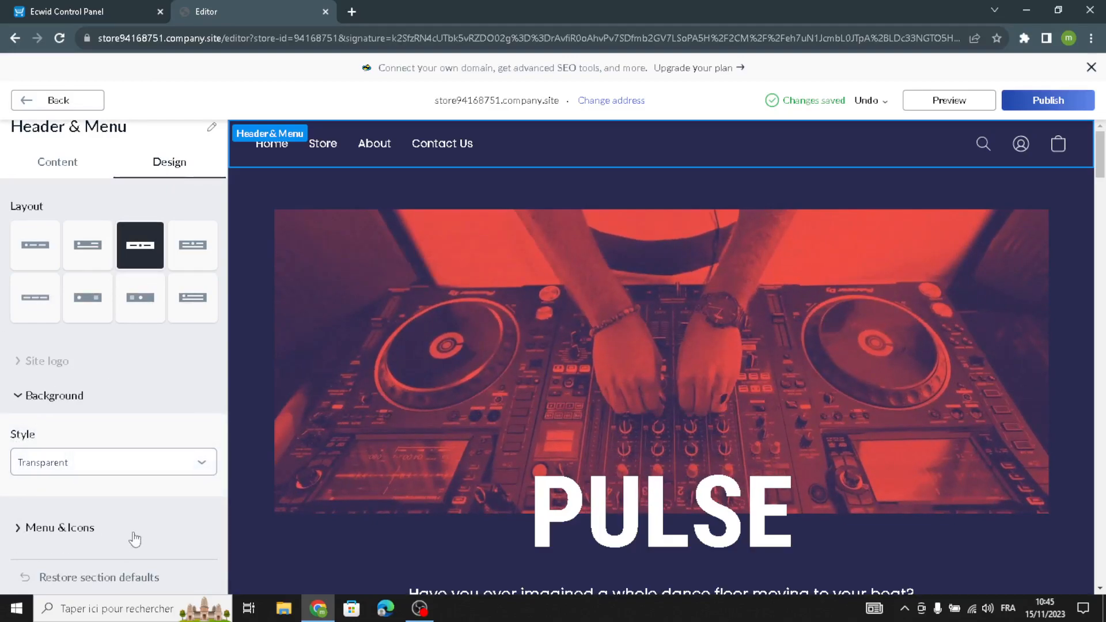
pyautogui.scroll(1, 40, 276)
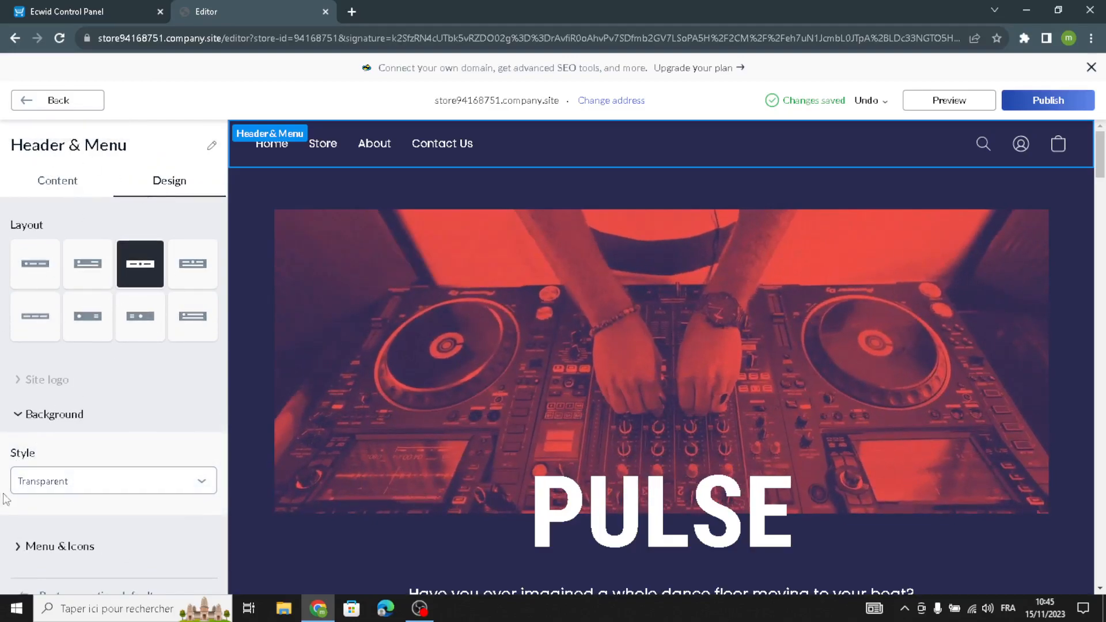
pyautogui.click(52, 103)
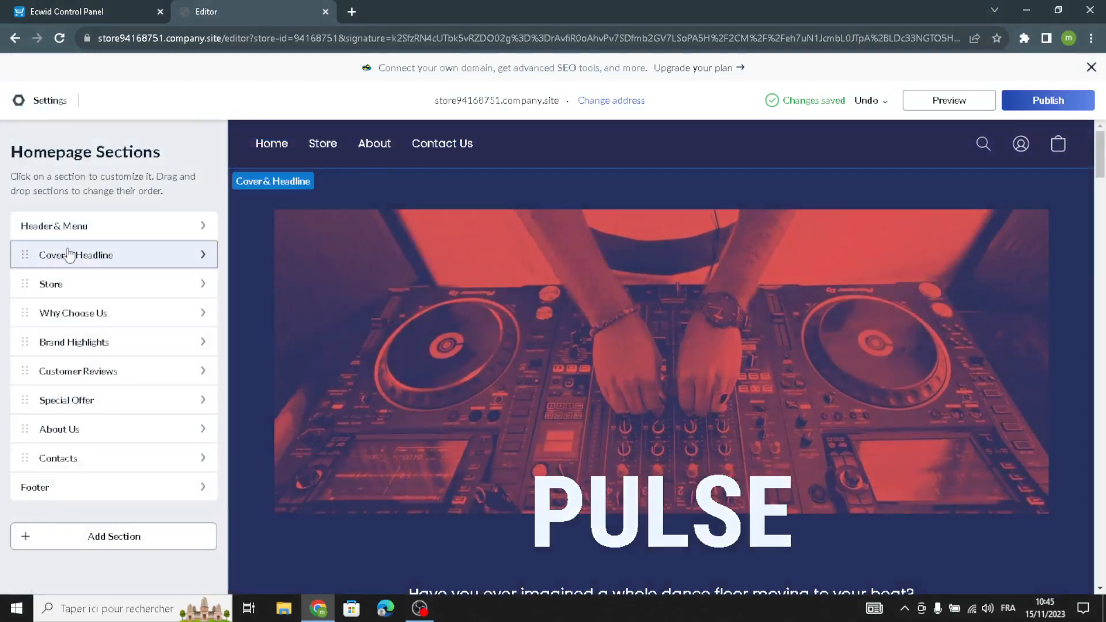
# Open the Cover & Headline section and replace its description with "Welcome to our site for for party supplies and favors.".
pyautogui.click(69, 255)
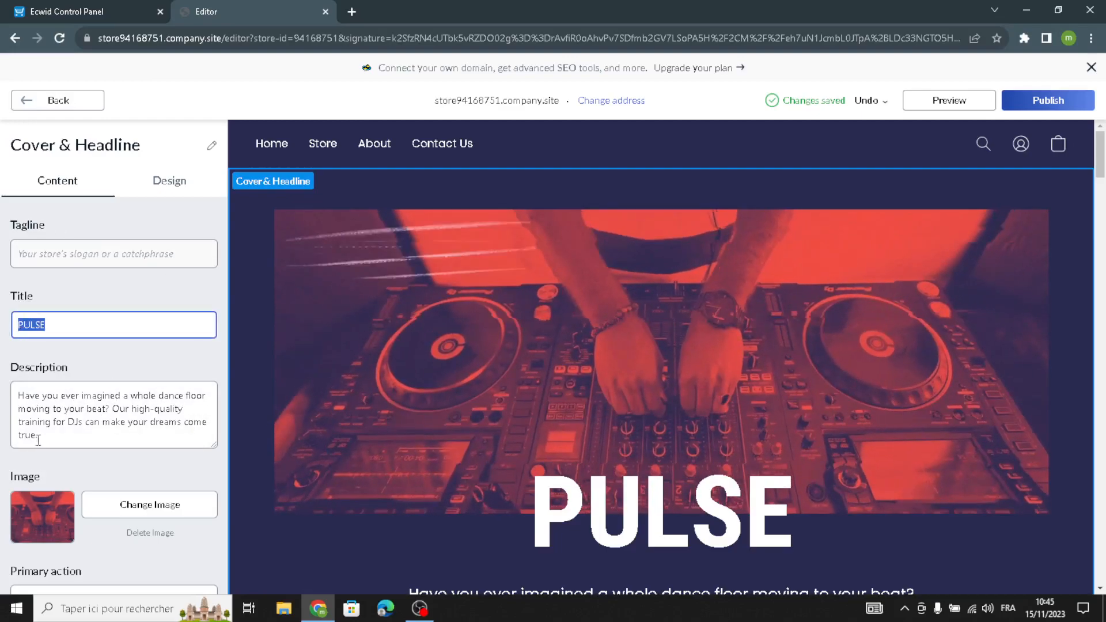
pyautogui.moveTo(38, 436); pyautogui.dragTo(2, 395)
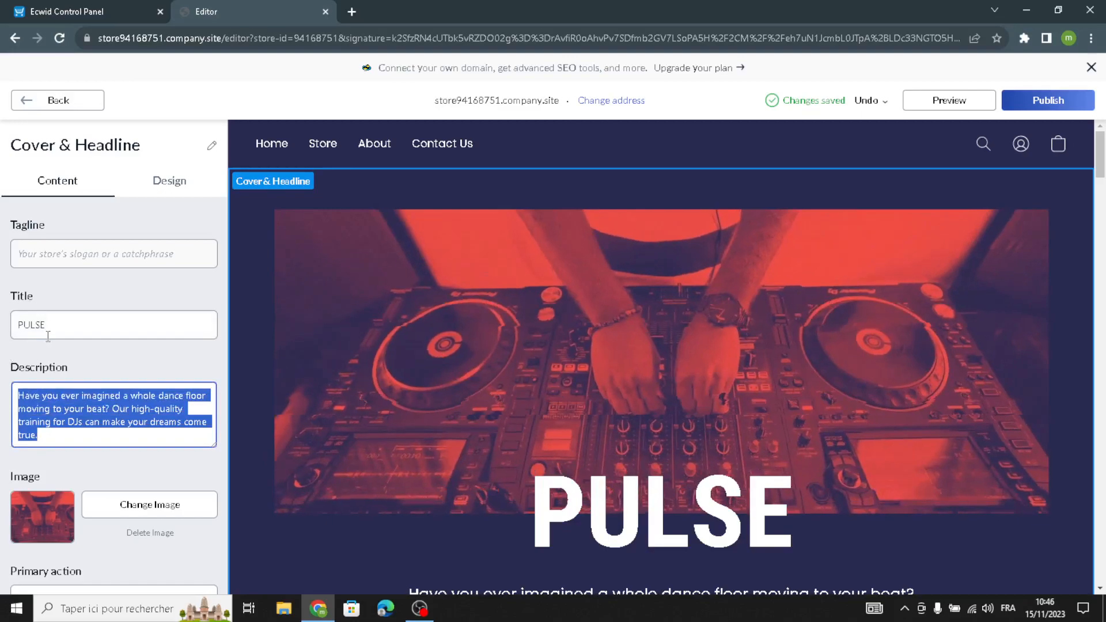
pyautogui.write('W')
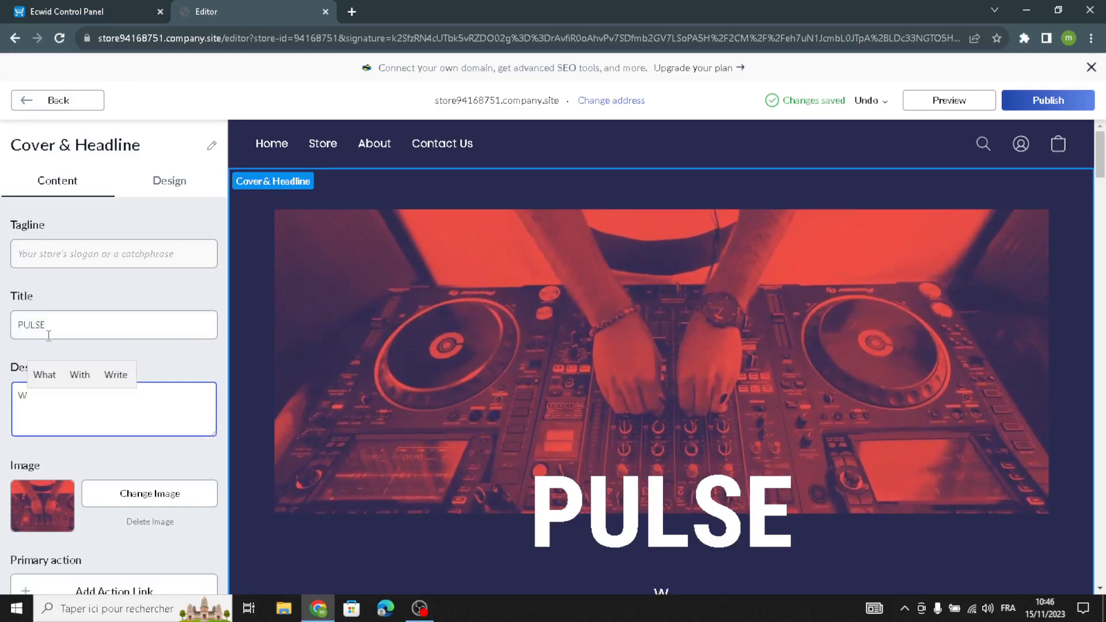
pyautogui.write('elco')
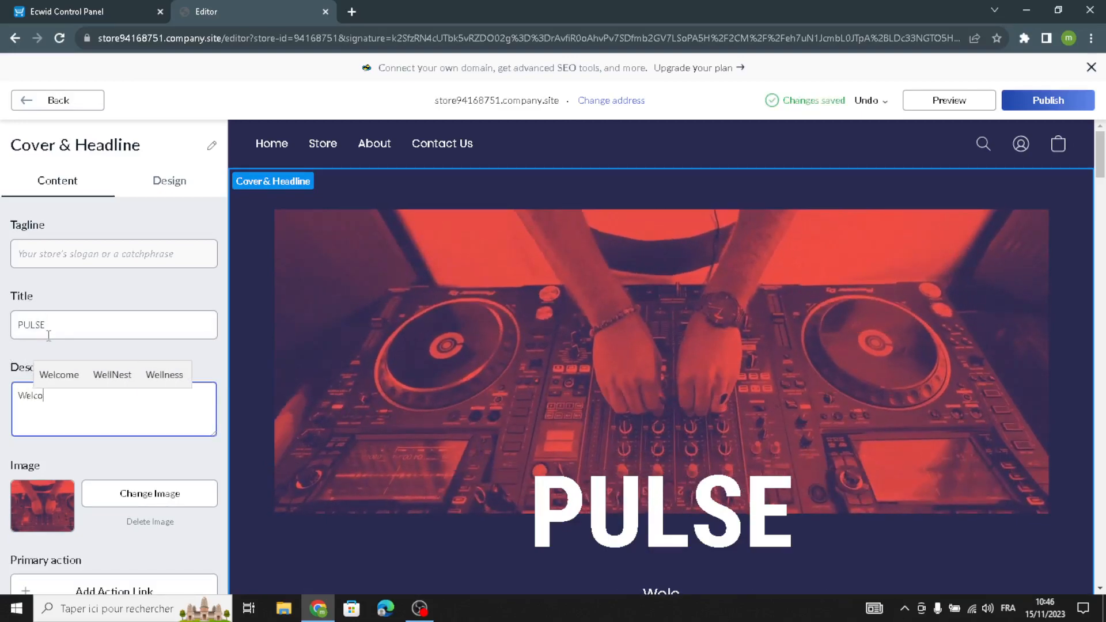
pyautogui.write('me to our')
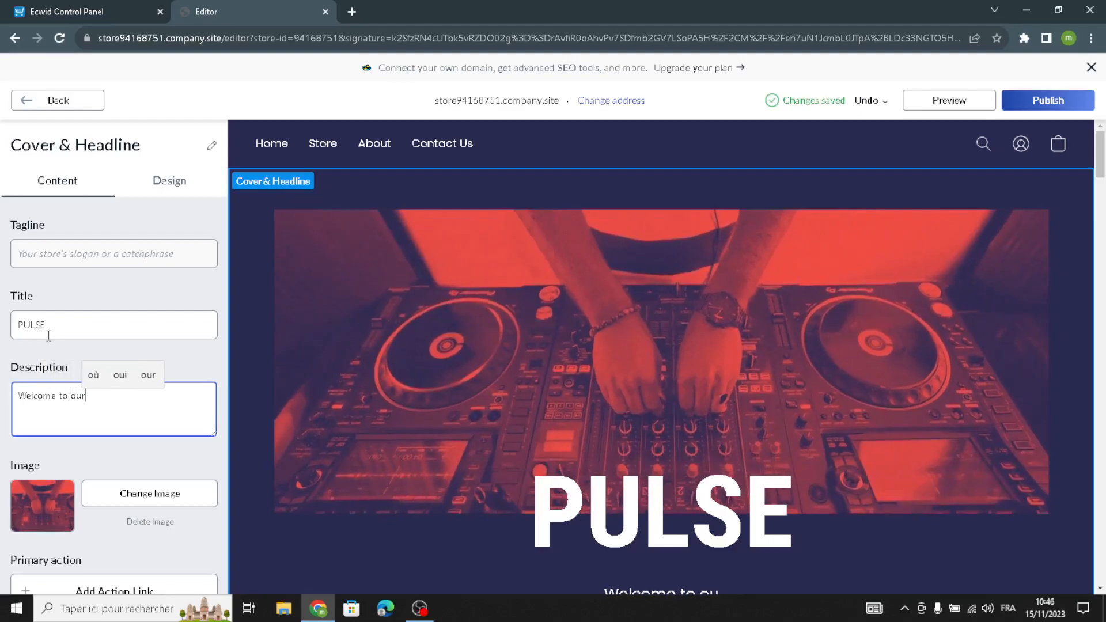
pyautogui.write(' sitt')
pyautogui.press('BackSpace')
pyautogui.write('e for ')
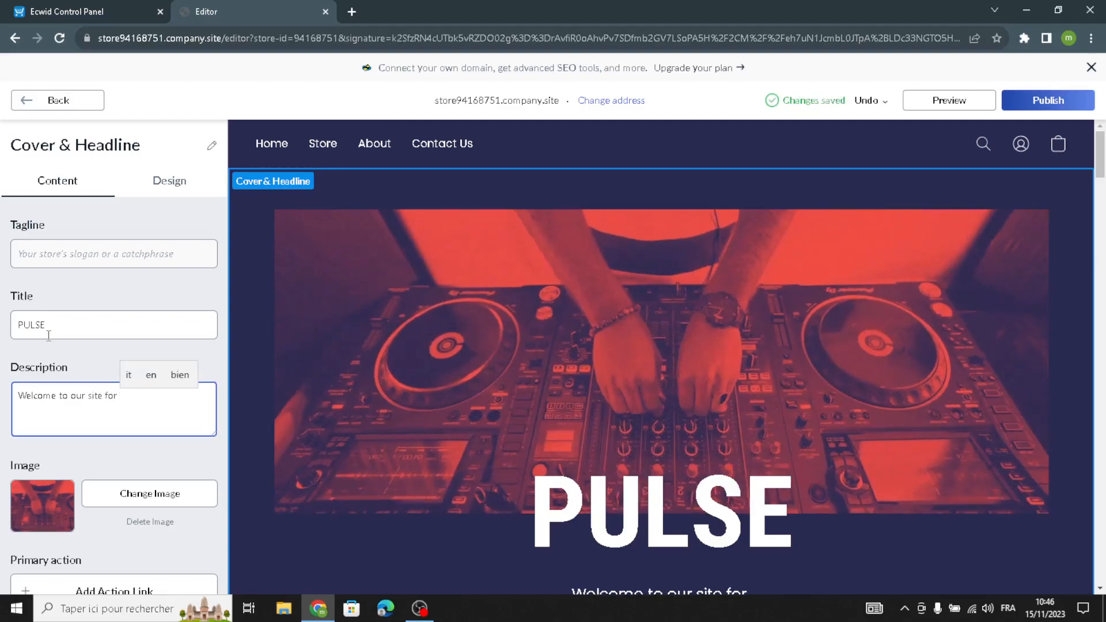
pyautogui.write('for')
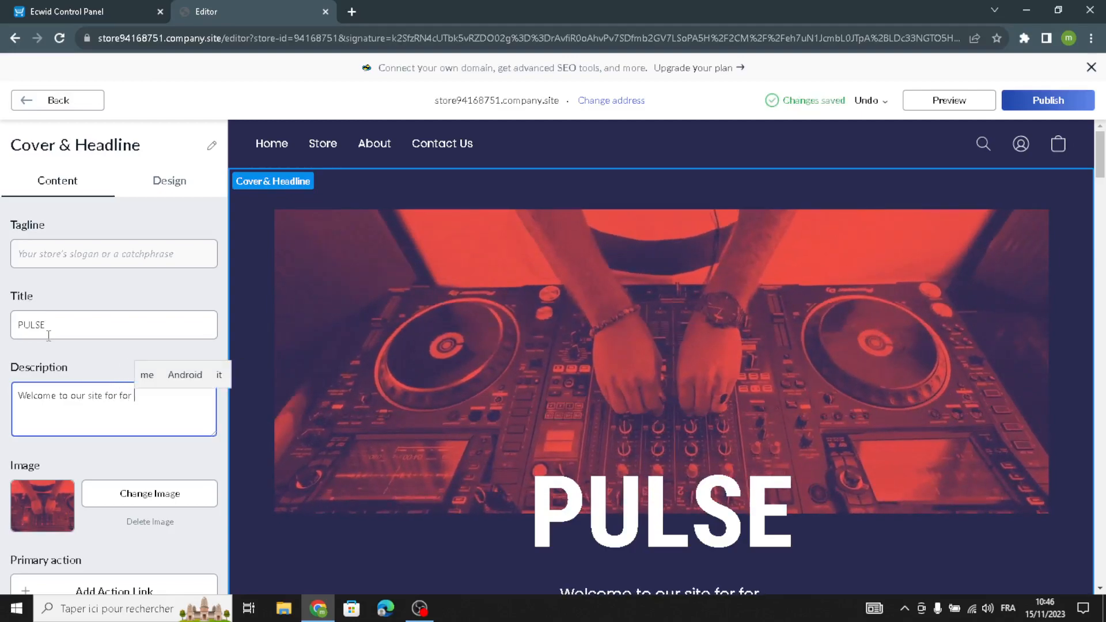
pyautogui.write(' party supplies and favors')
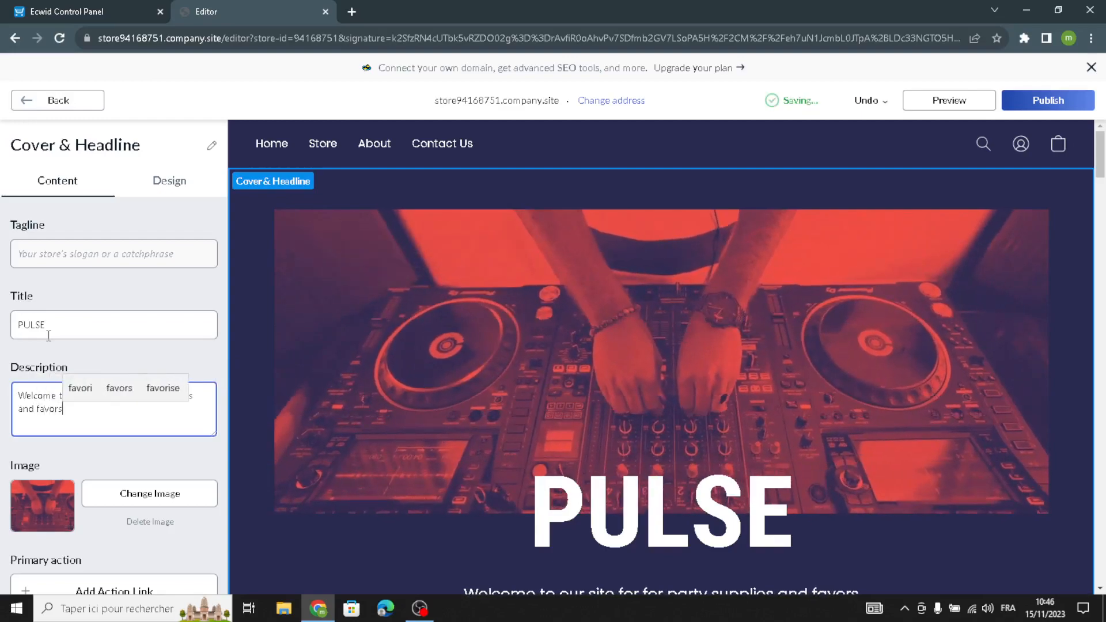
pyautogui.write('.')
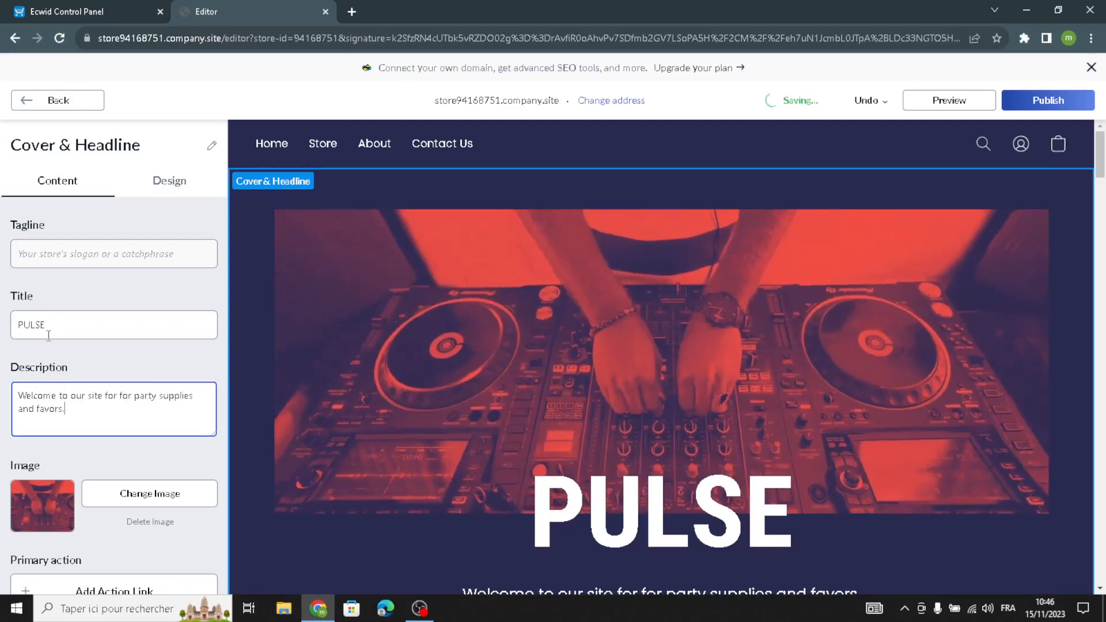
pyautogui.doubleClick(67, 333)
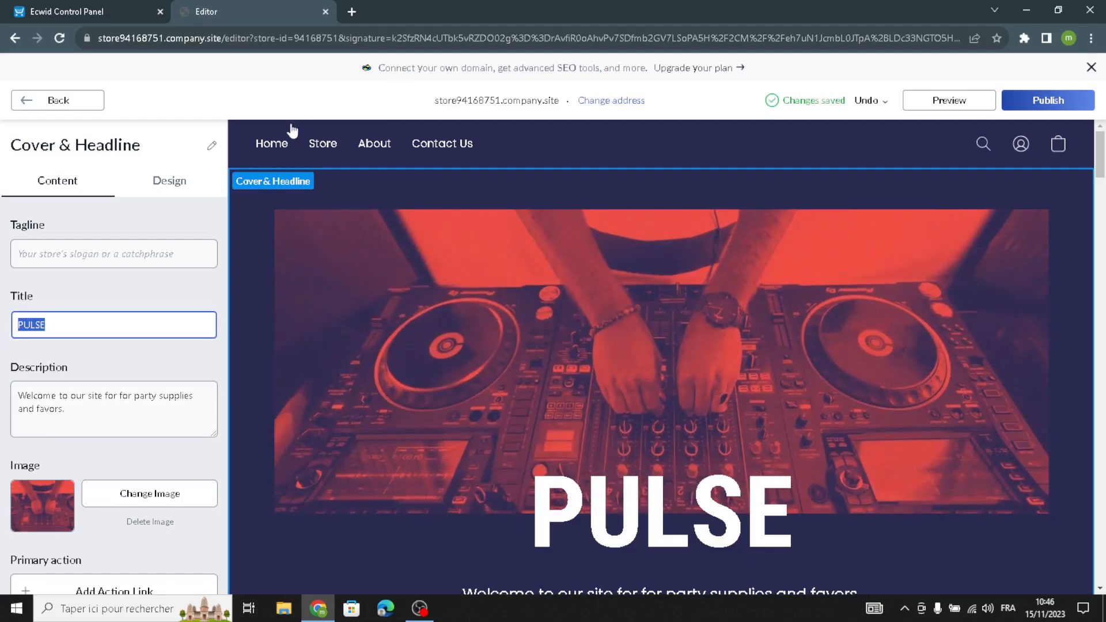
# In a new browser tab, search Google Images for "party supplies and favors".
pyautogui.click(353, 13)
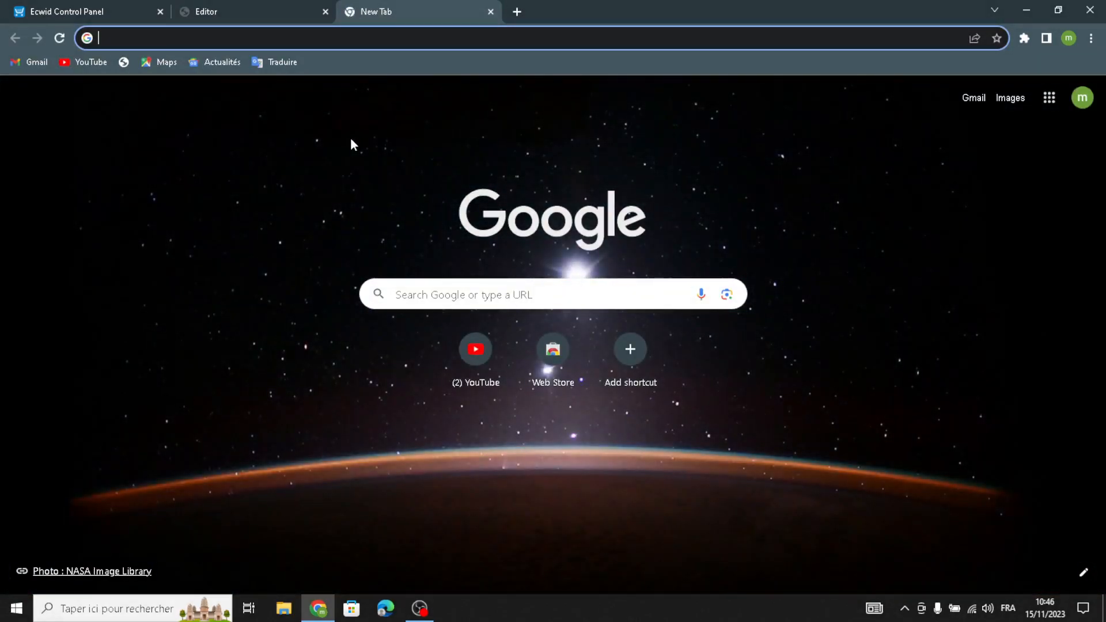
pyautogui.write('par')
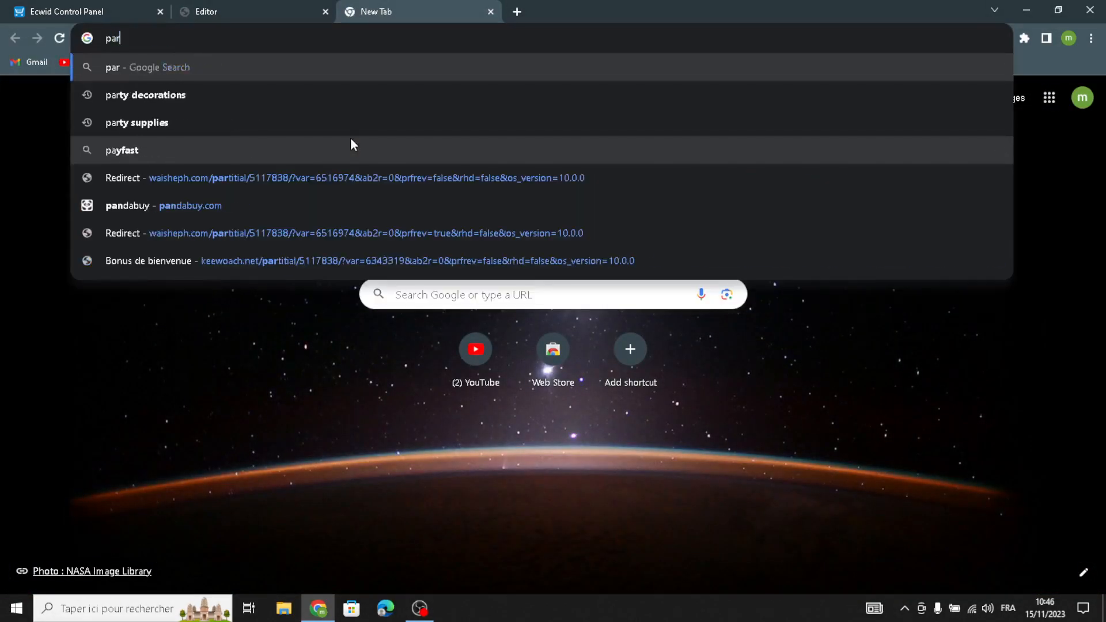
pyautogui.write('ty su')
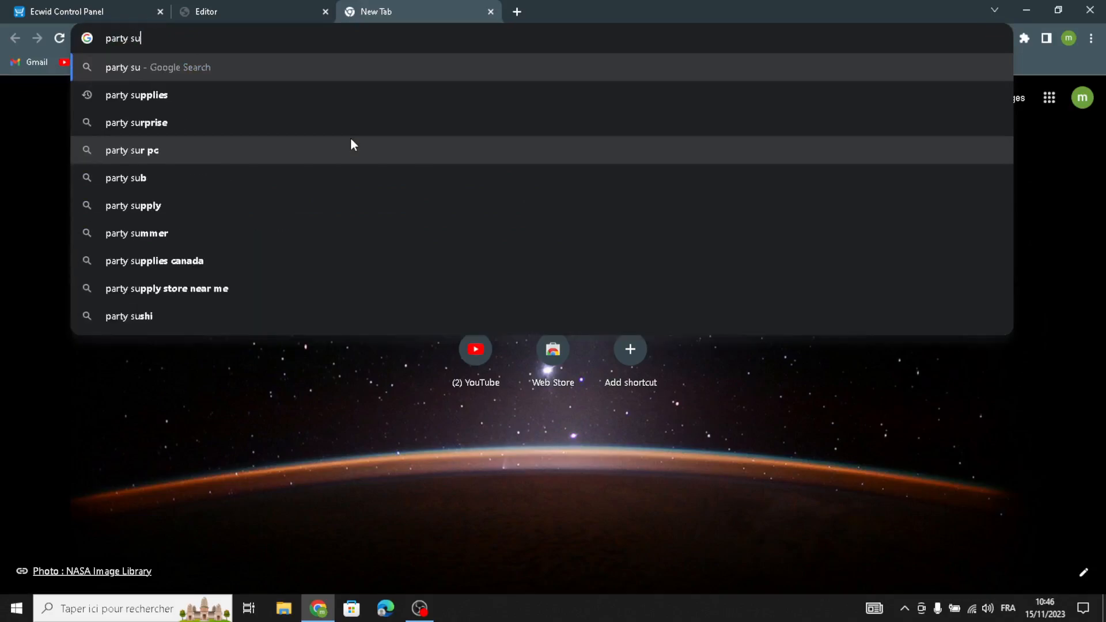
pyautogui.write('pplies ')
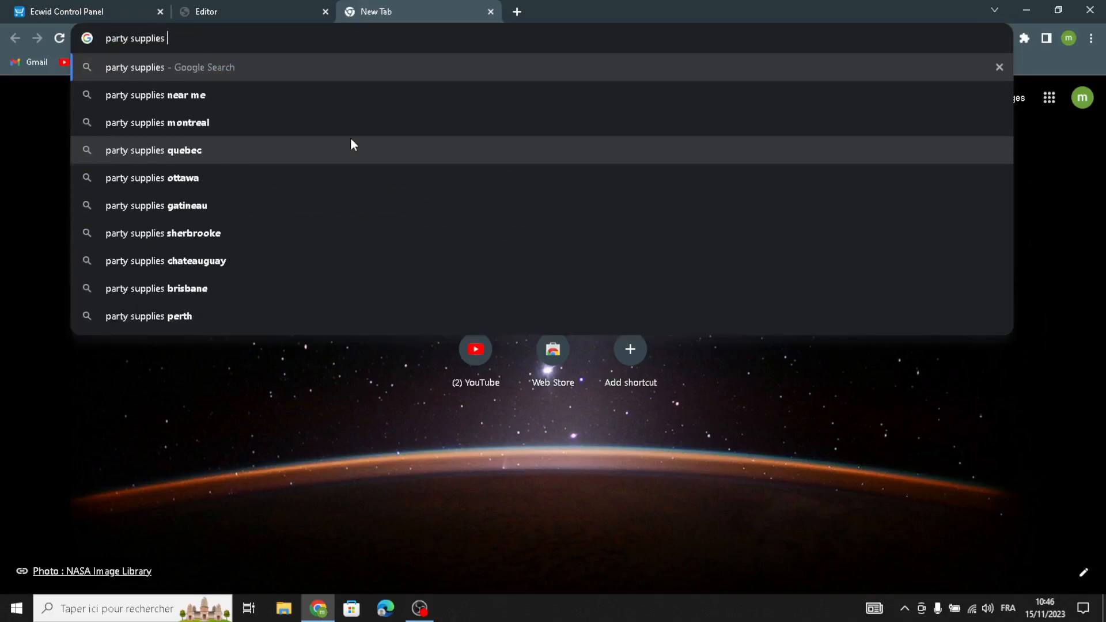
pyautogui.write('and fa')
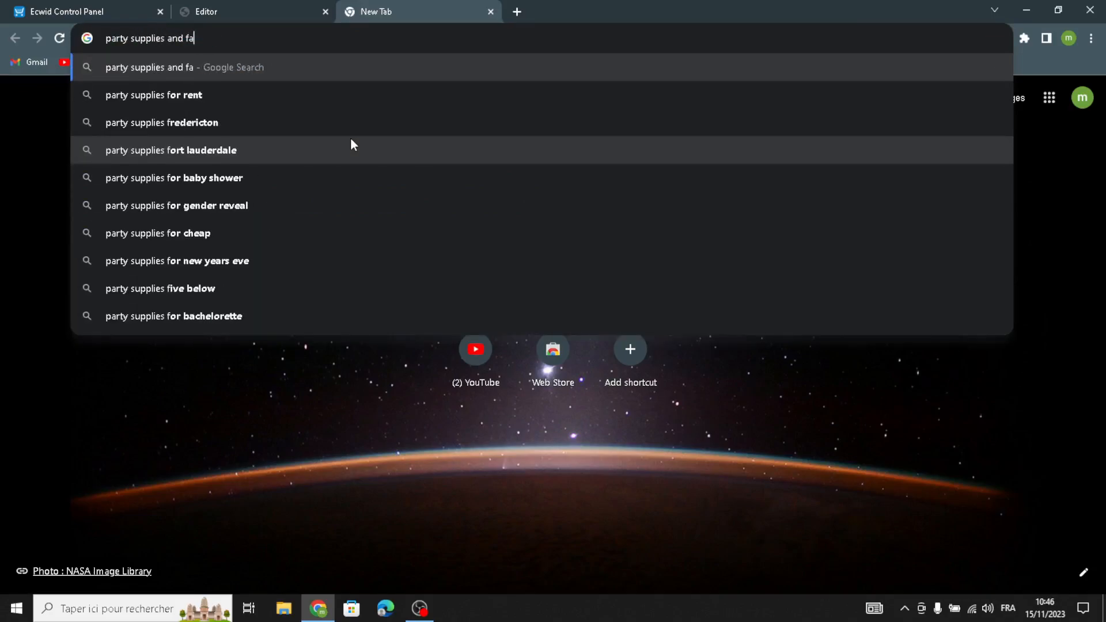
pyautogui.write('vors')
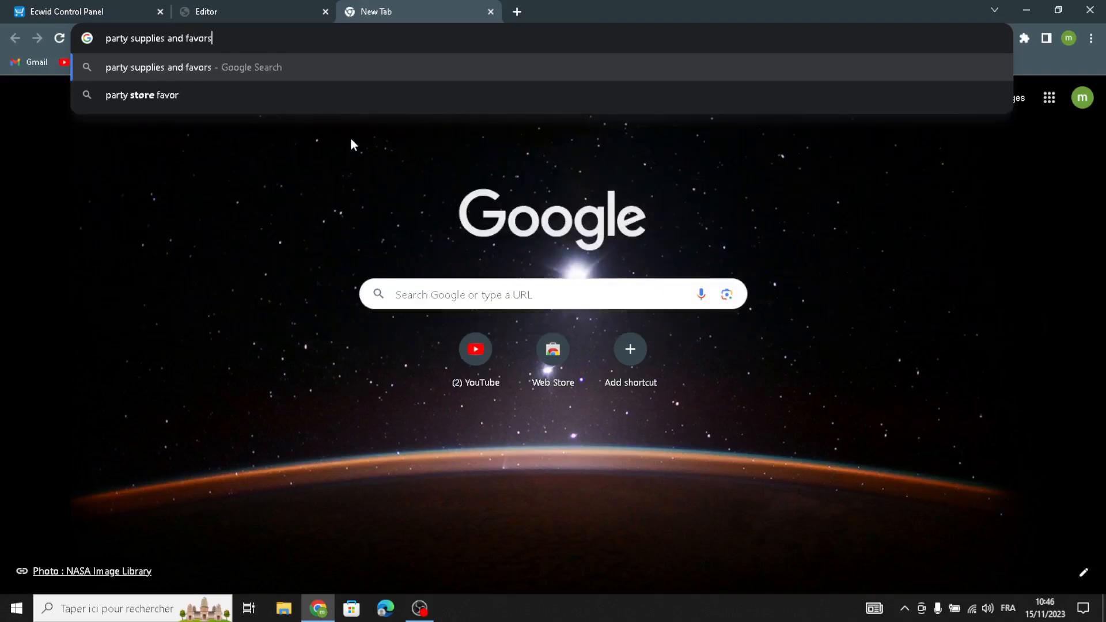
pyautogui.press('Return')
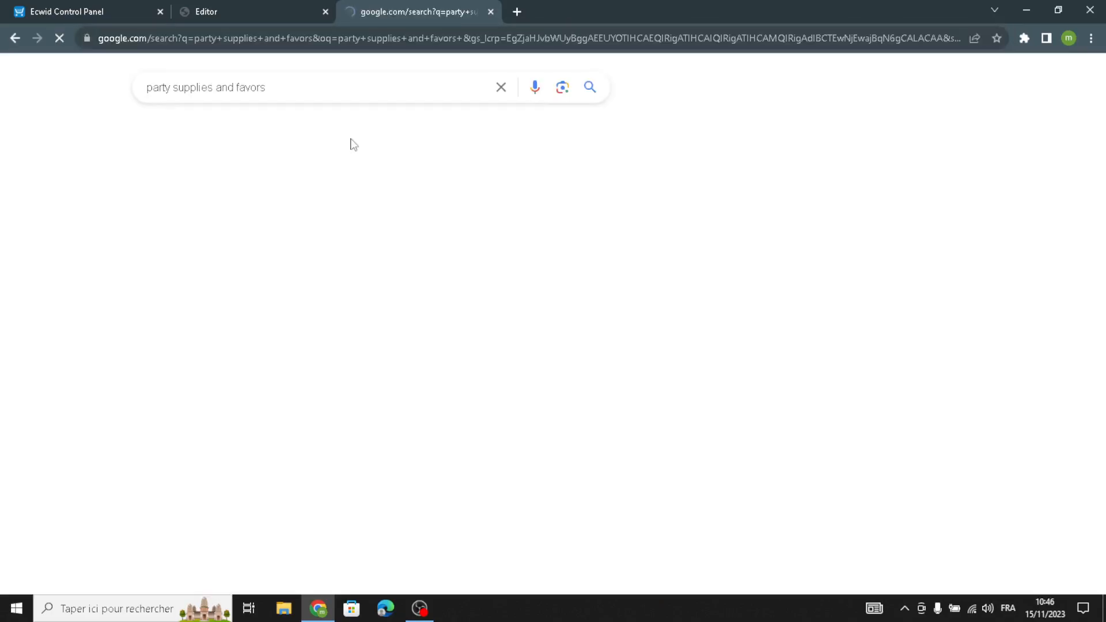
pyautogui.click(211, 132)
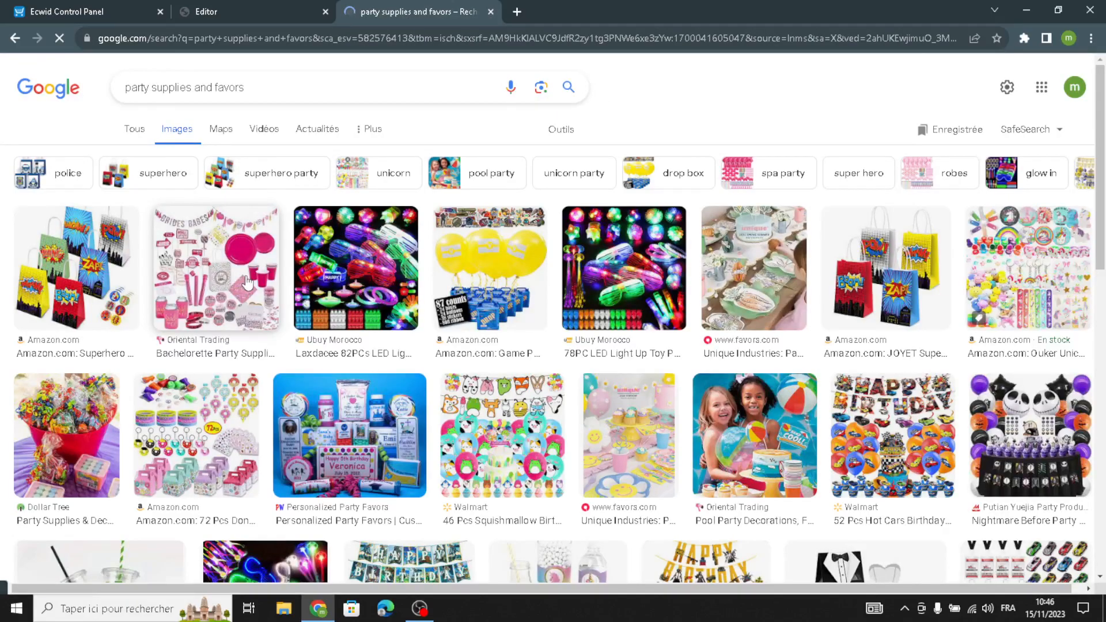
# Browse the image results for a suitable cover picture.
pyautogui.scroll(-5, 248, 283)
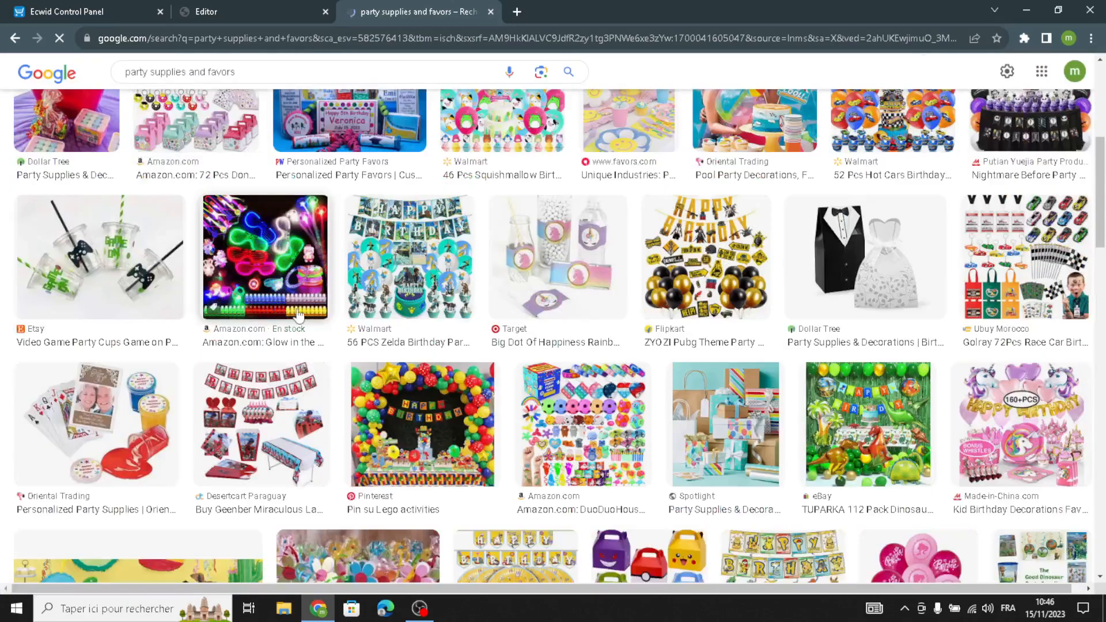
pyautogui.scroll(-7, 298, 314)
pyautogui.scroll(-15, 292, 328)
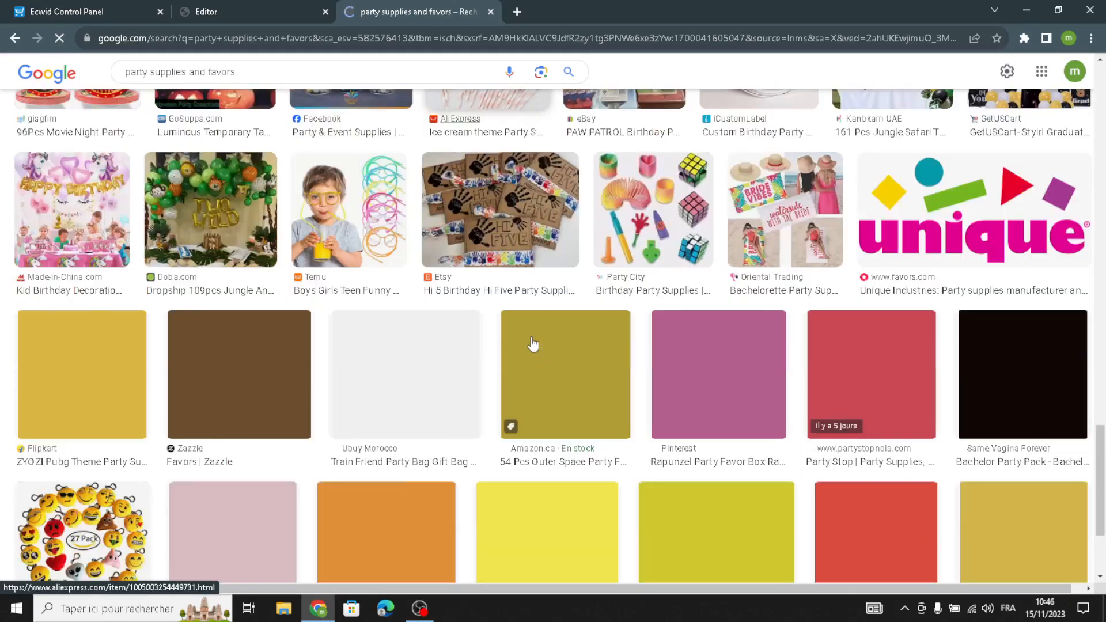
pyautogui.scroll(-8, 533, 344)
pyautogui.scroll(-4, 512, 344)
pyautogui.scroll(5, 500, 350)
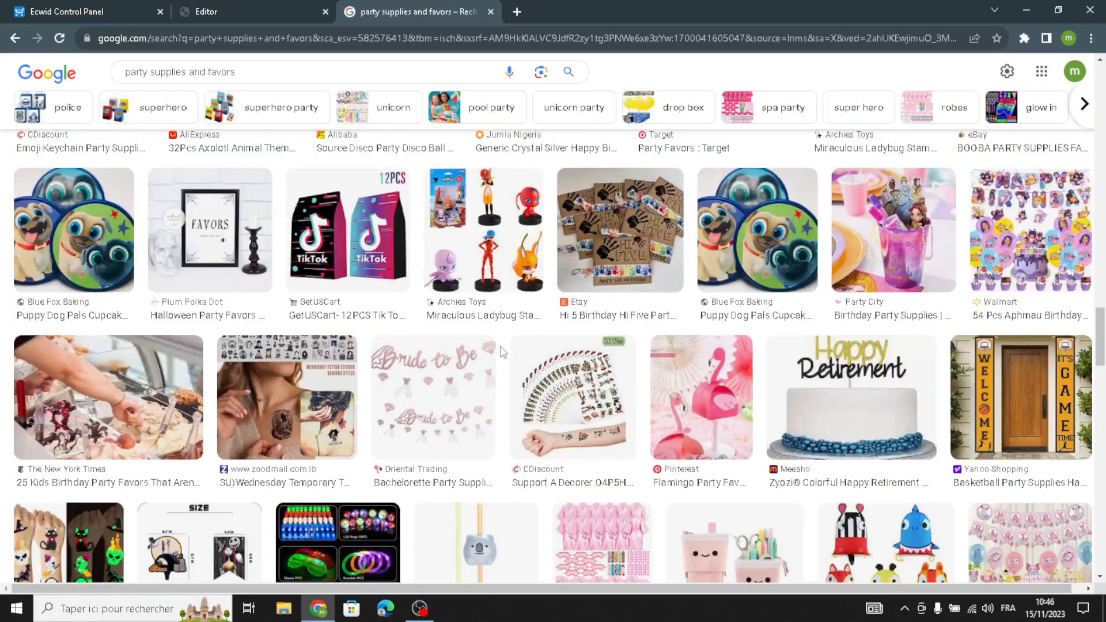
pyautogui.scroll(8, 500, 350)
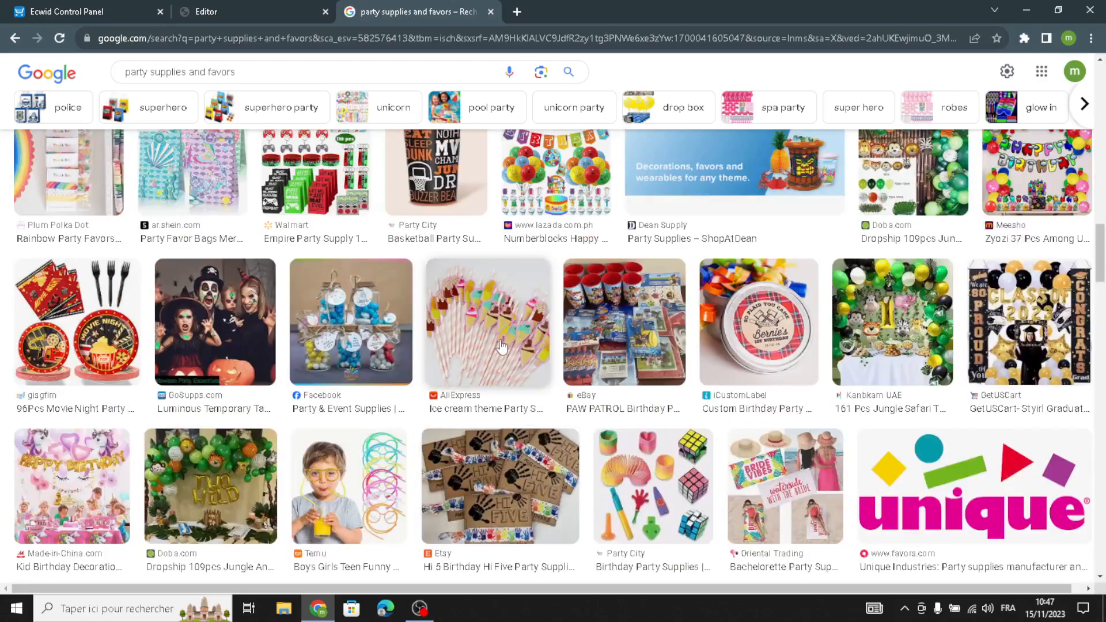
pyautogui.scroll(5, 501, 346)
pyautogui.scroll(-12, 502, 341)
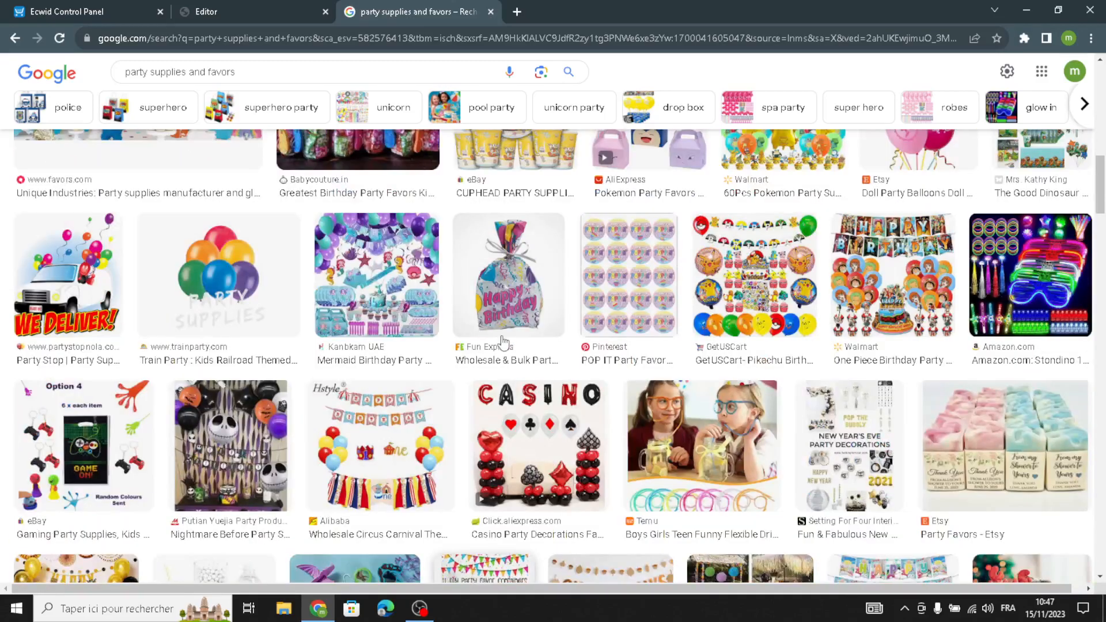
pyautogui.scroll(5, 502, 342)
pyautogui.scroll(1, 502, 341)
pyautogui.scroll(4, 501, 341)
pyautogui.scroll(-10, 496, 345)
pyautogui.scroll(-15, 455, 372)
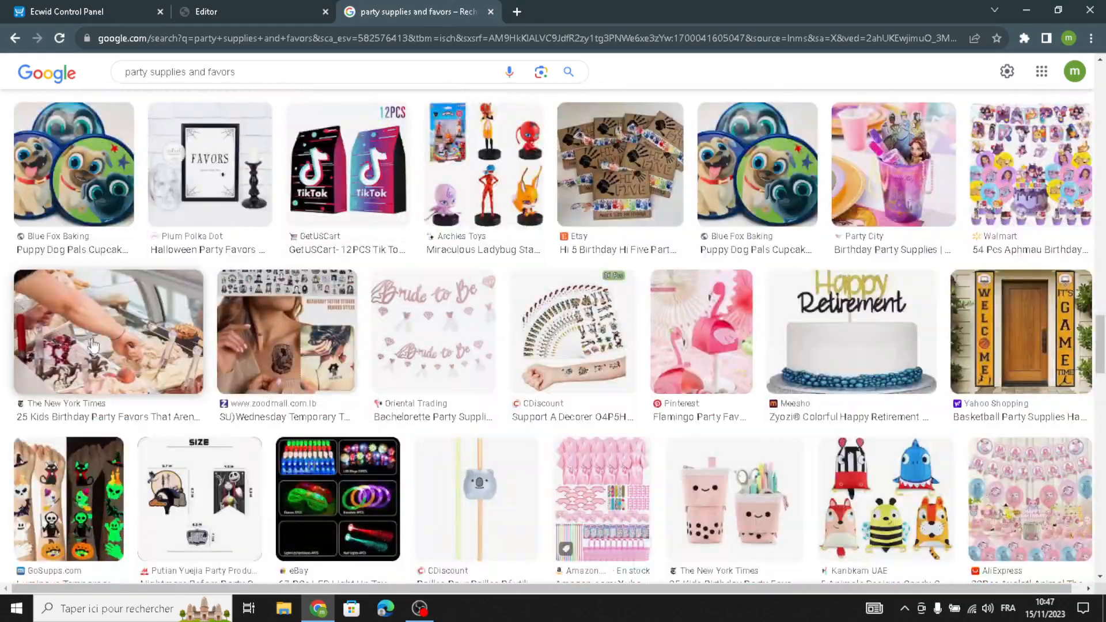
pyautogui.scroll(-2, 75, 243)
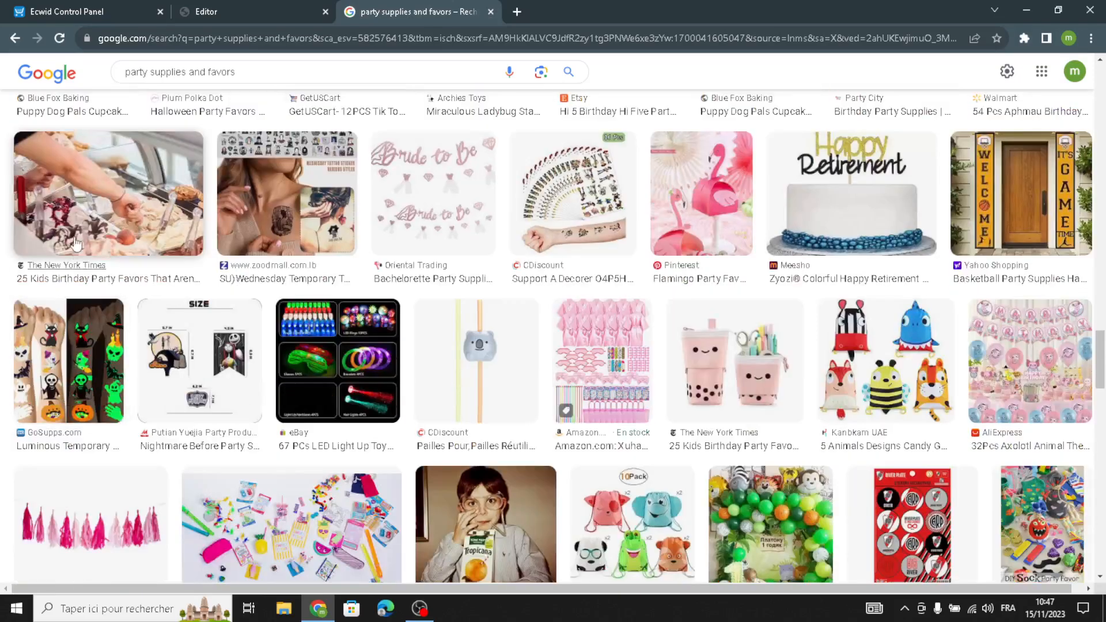
# Save the ice-cream party favors image to Downloads as kids-party-favors-2048px-6024-1024x683.jpg.
pyautogui.click(89, 211)
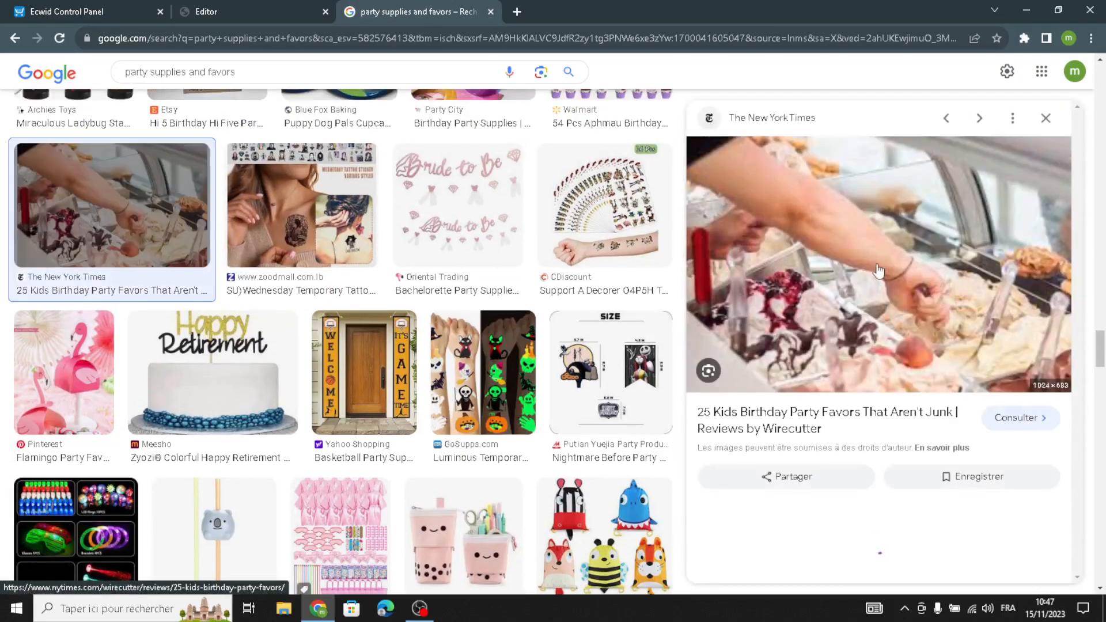
pyautogui.rightClick(839, 273)
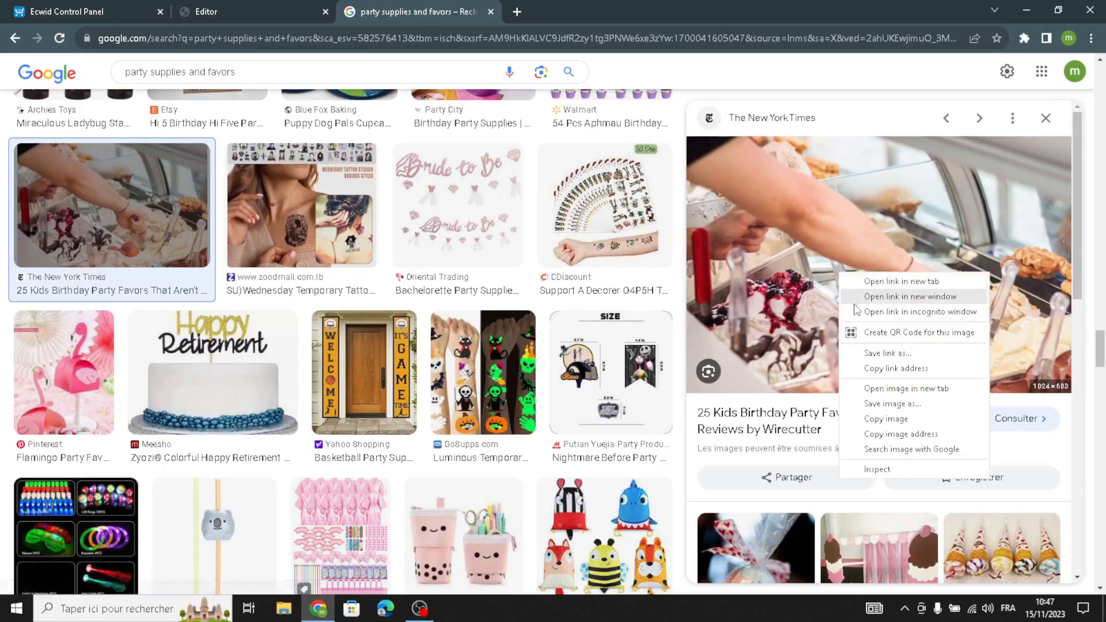
pyautogui.click(880, 404)
pyautogui.scroll(-1, 795, 461)
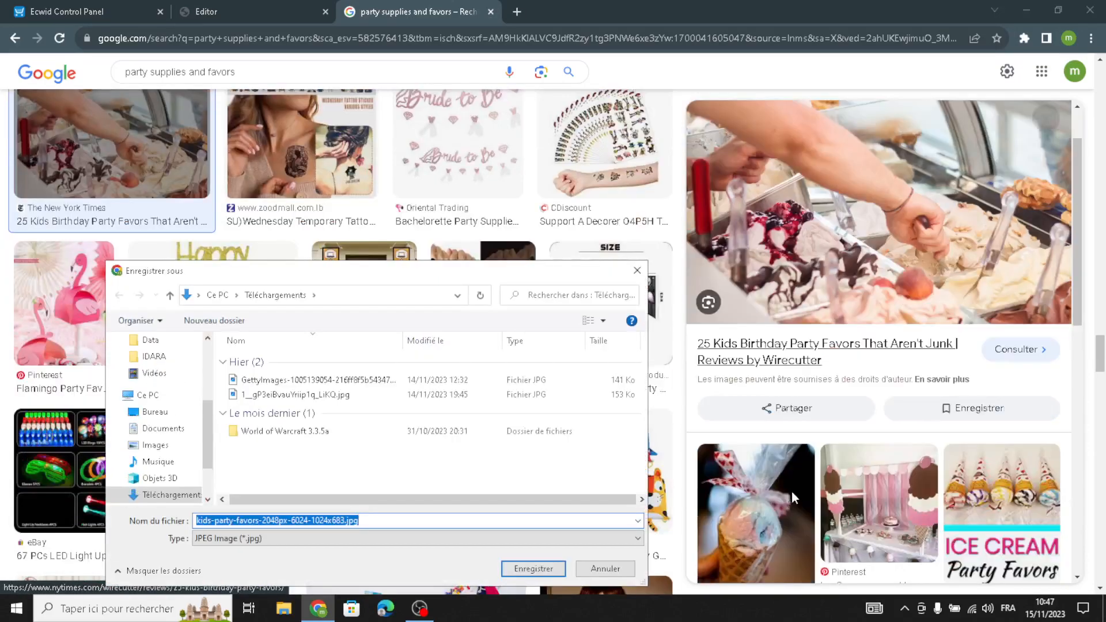
pyautogui.scroll(-2, 795, 500)
pyautogui.click(532, 570)
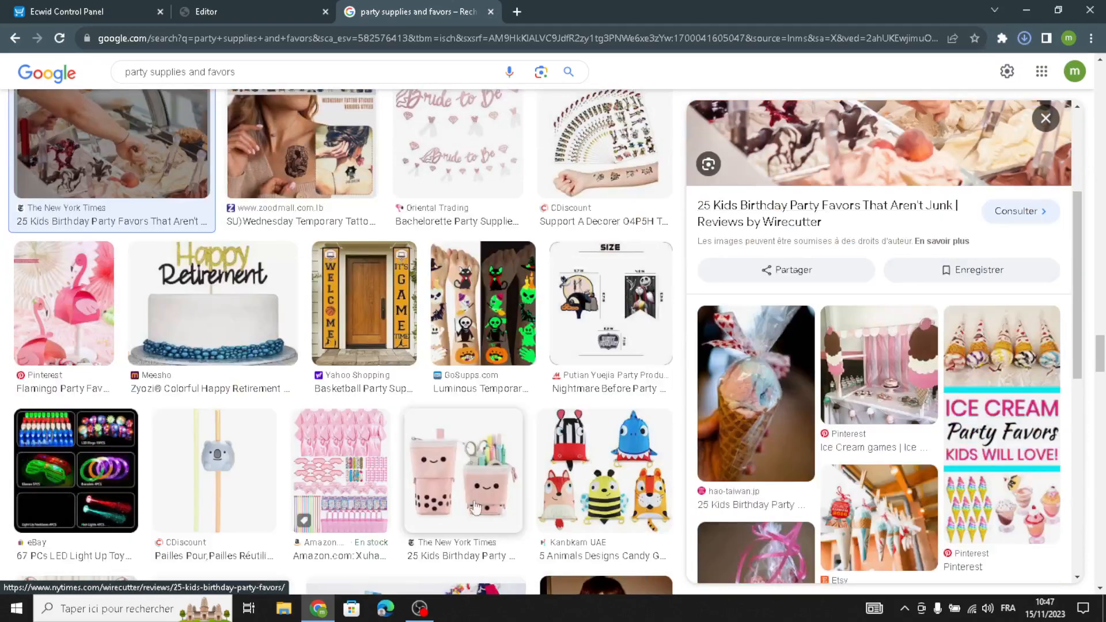
# Back in the editor, replace the cover image with the downloaded kids-party-favors image.
pyautogui.click(247, 11)
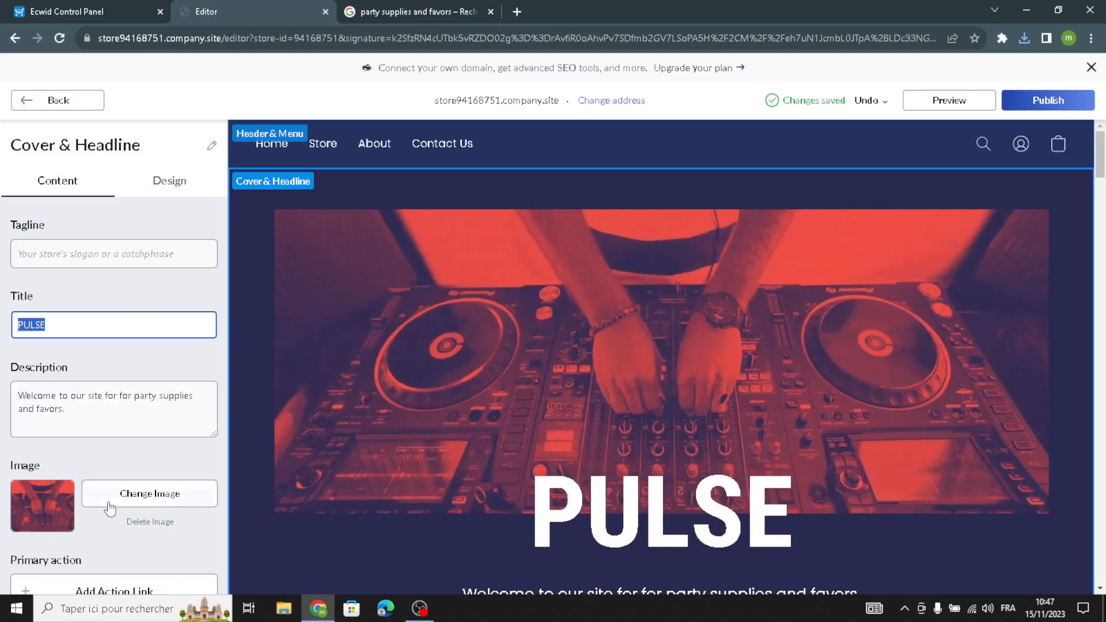
pyautogui.click(171, 491)
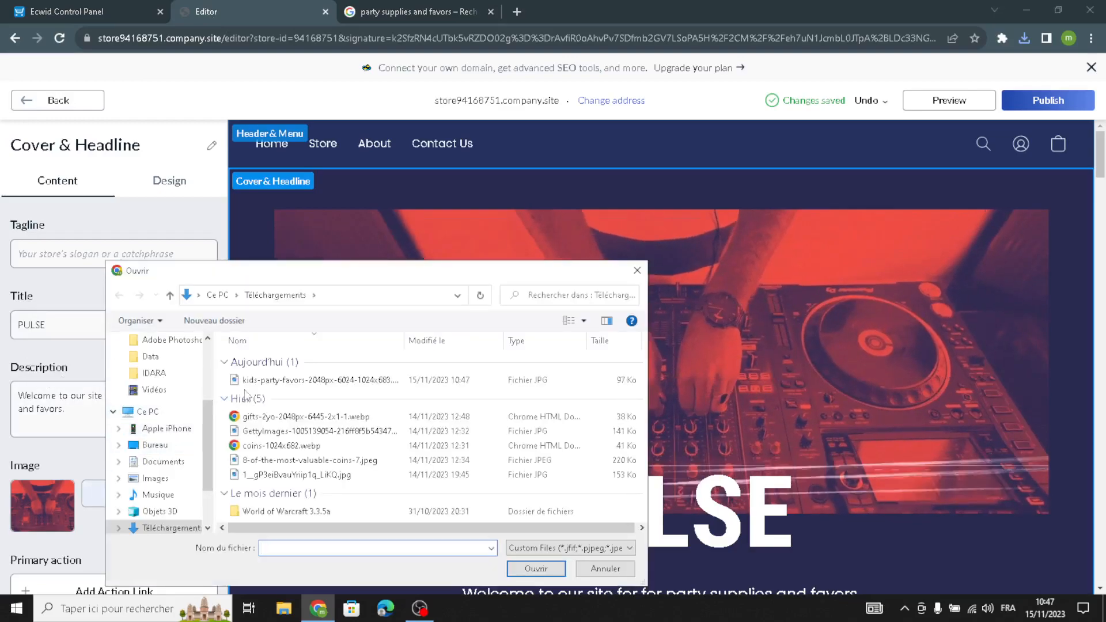
pyautogui.click(317, 379)
pyautogui.click(540, 571)
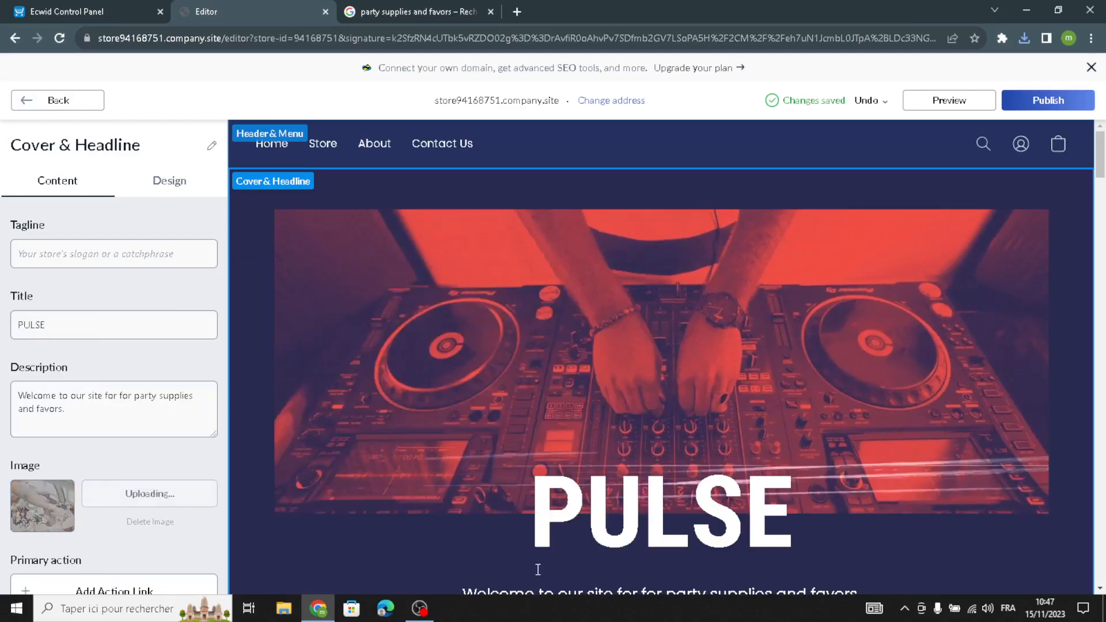
# In the cover's design settings, try layouts and choose the second layout of the second row.
pyautogui.scroll(-3, 23, 444)
pyautogui.scroll(2, 154, 281)
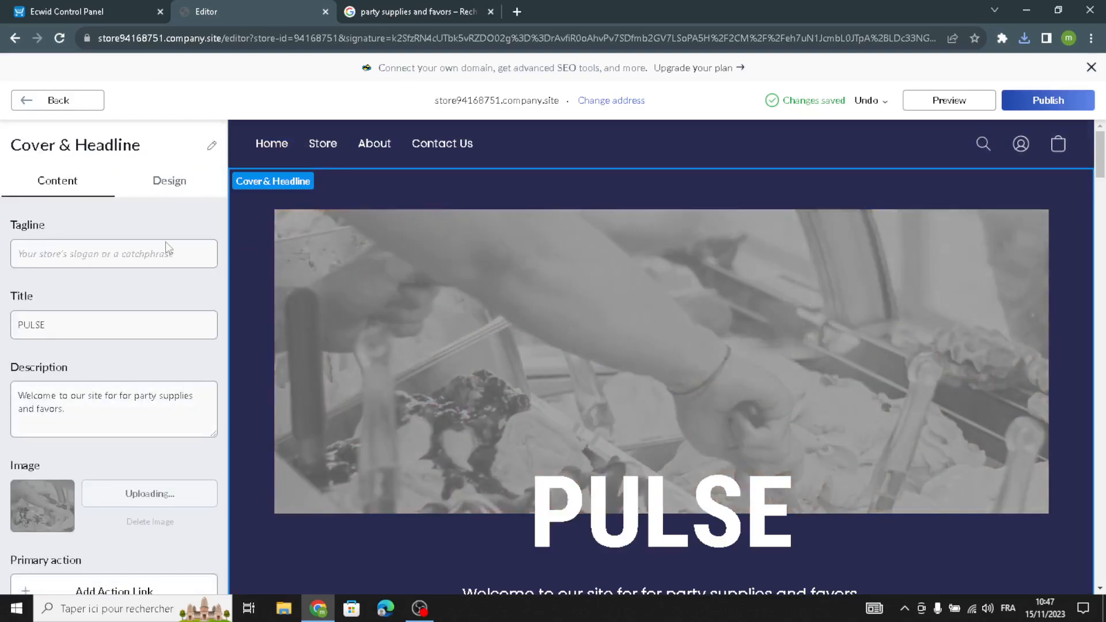
pyautogui.click(167, 181)
pyautogui.click(192, 264)
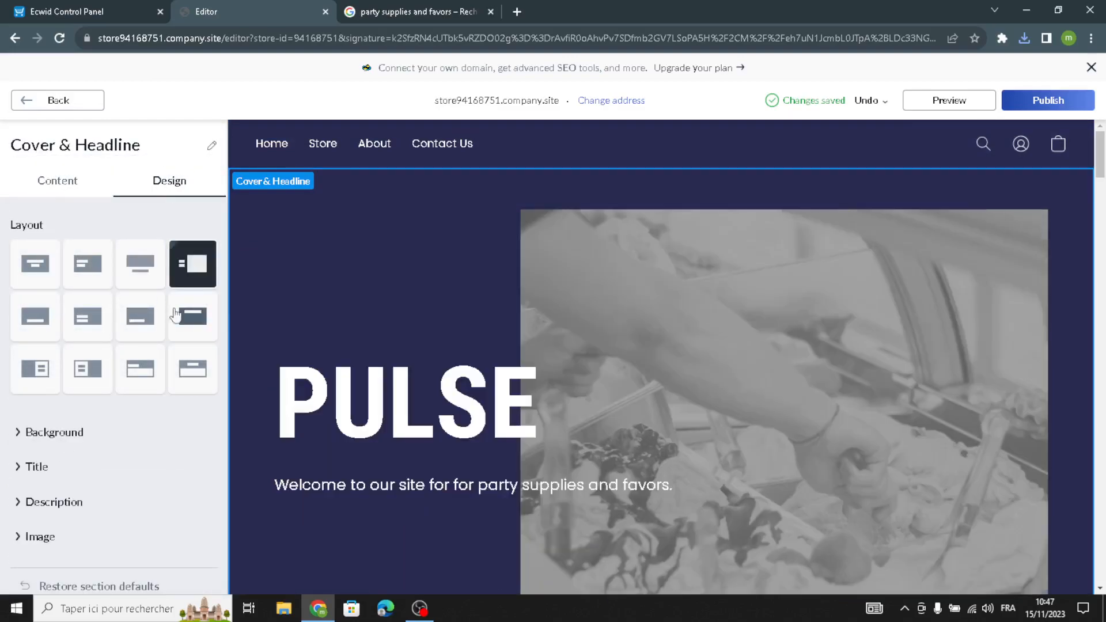
pyautogui.click(34, 316)
pyautogui.click(103, 314)
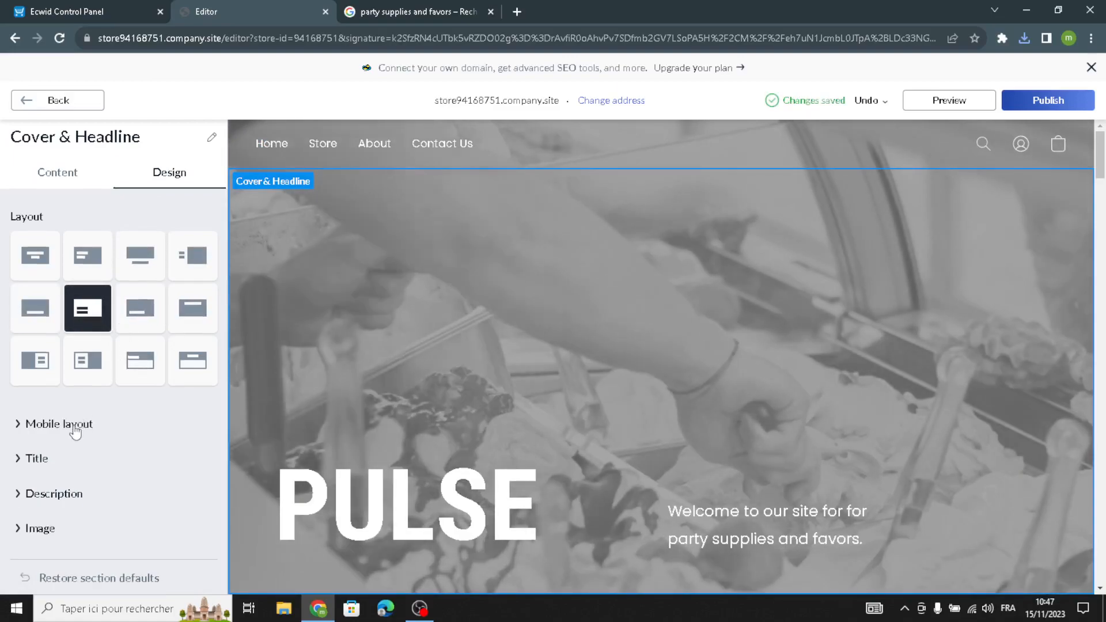
# Set the cover title's font to Alice.
pyautogui.click(33, 466)
pyautogui.scroll(-5, 49, 525)
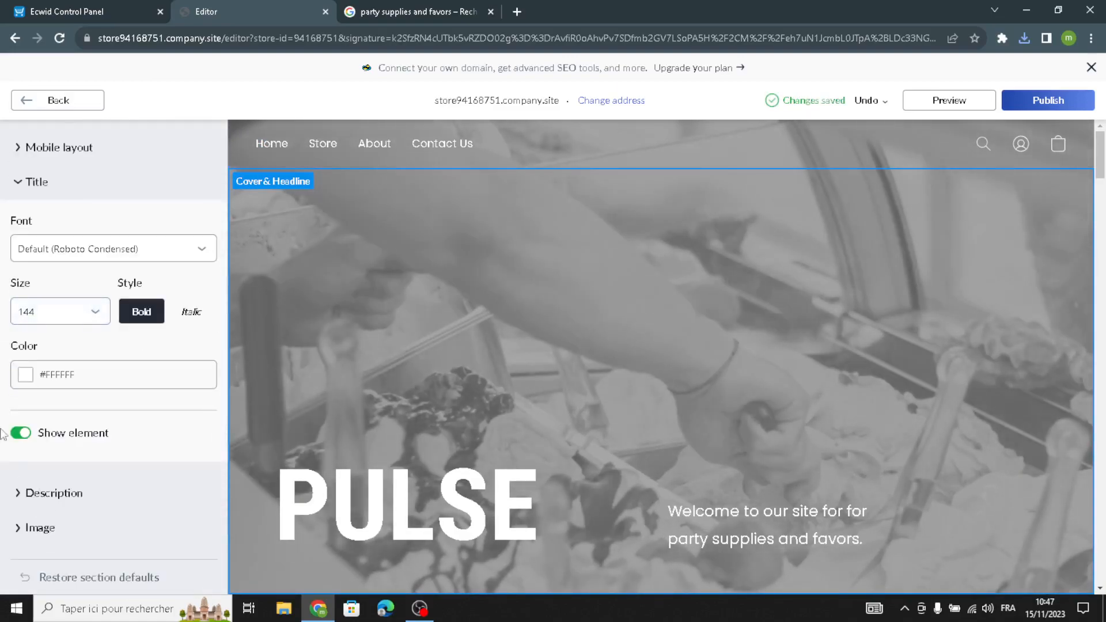
pyautogui.click(44, 254)
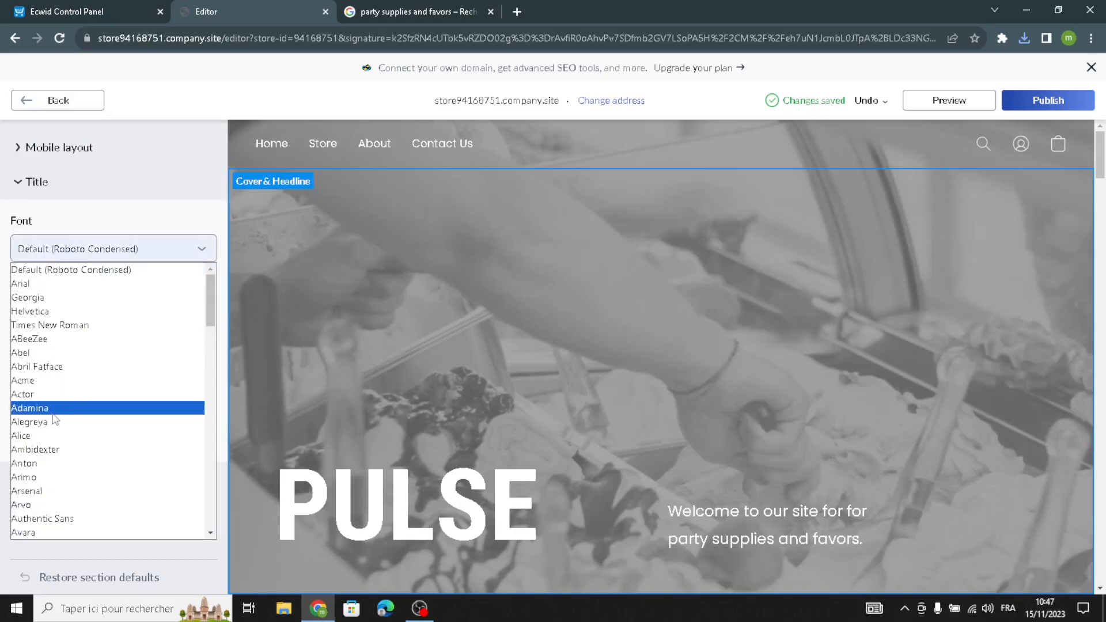
pyautogui.click(46, 436)
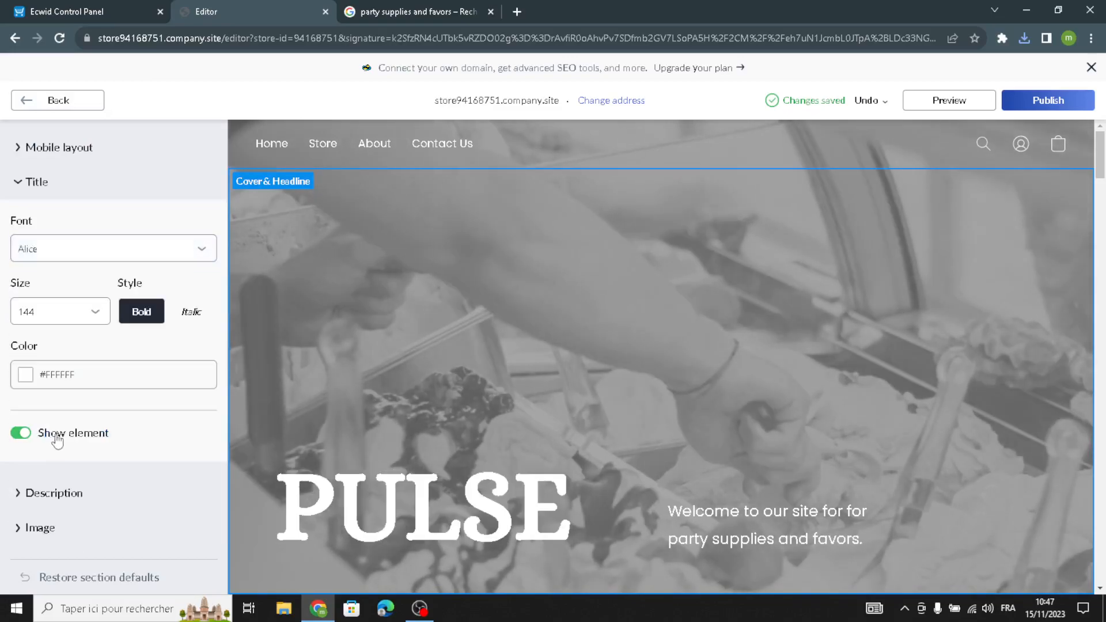
# Change the cover layout to the third layout in the first row.
pyautogui.click(36, 314)
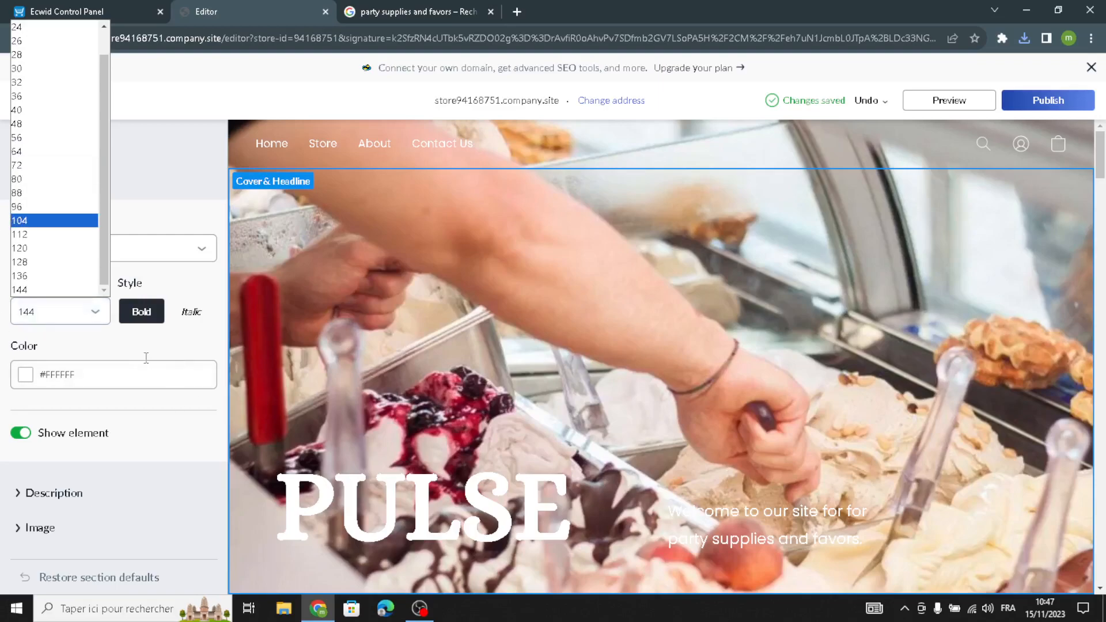
pyautogui.scroll(5, 136, 353)
pyautogui.click(140, 268)
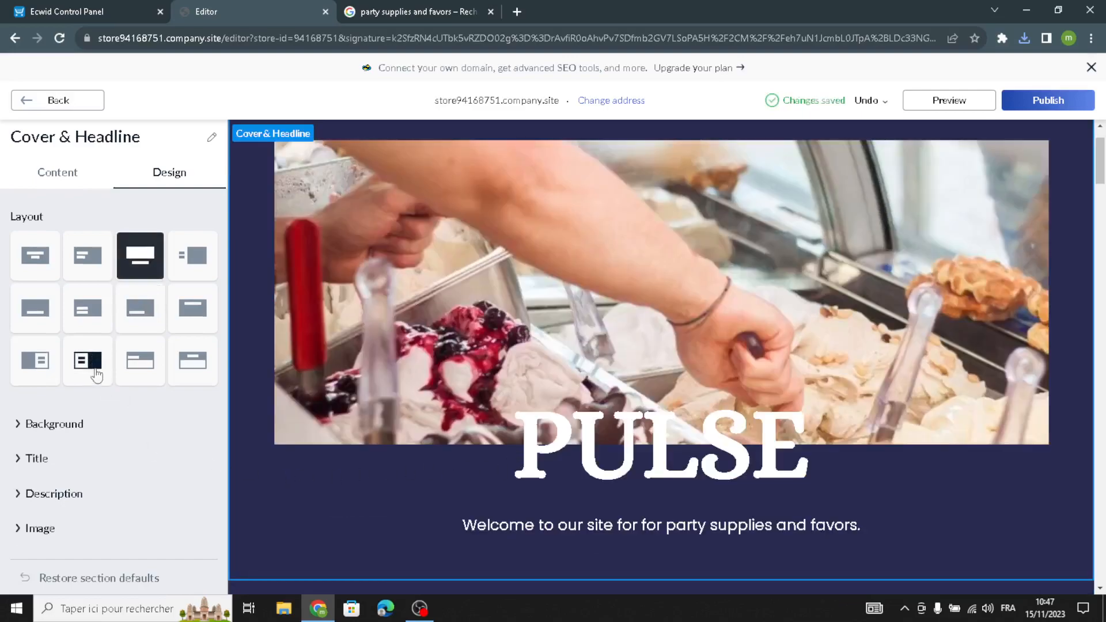
# Set the cover description's font to Alice.
pyautogui.click(36, 489)
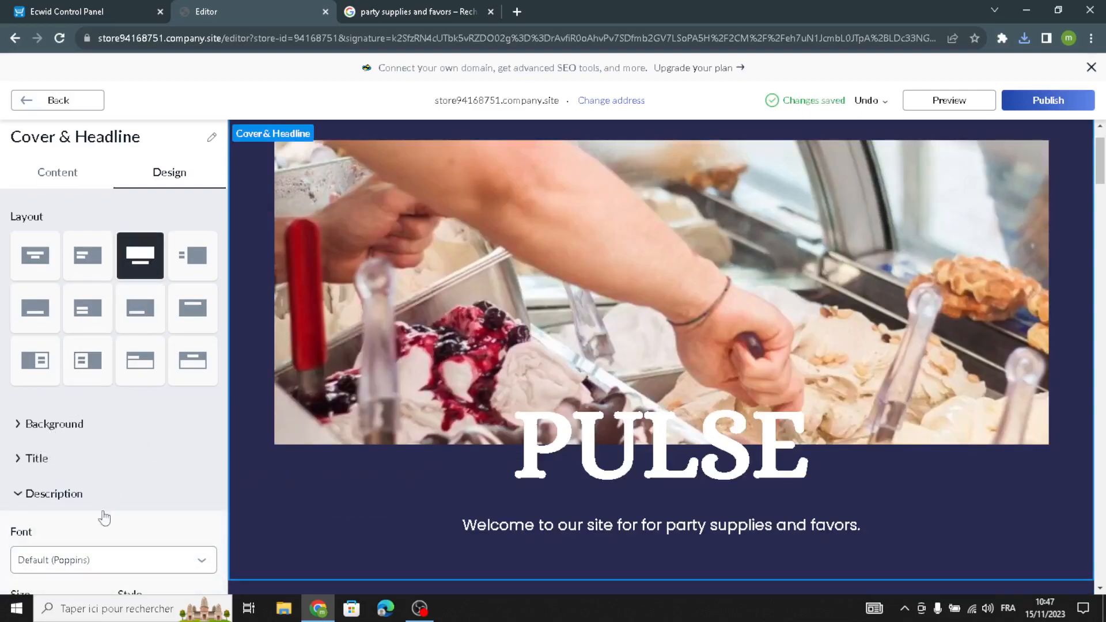
pyautogui.scroll(-1, 23, 547)
pyautogui.click(23, 499)
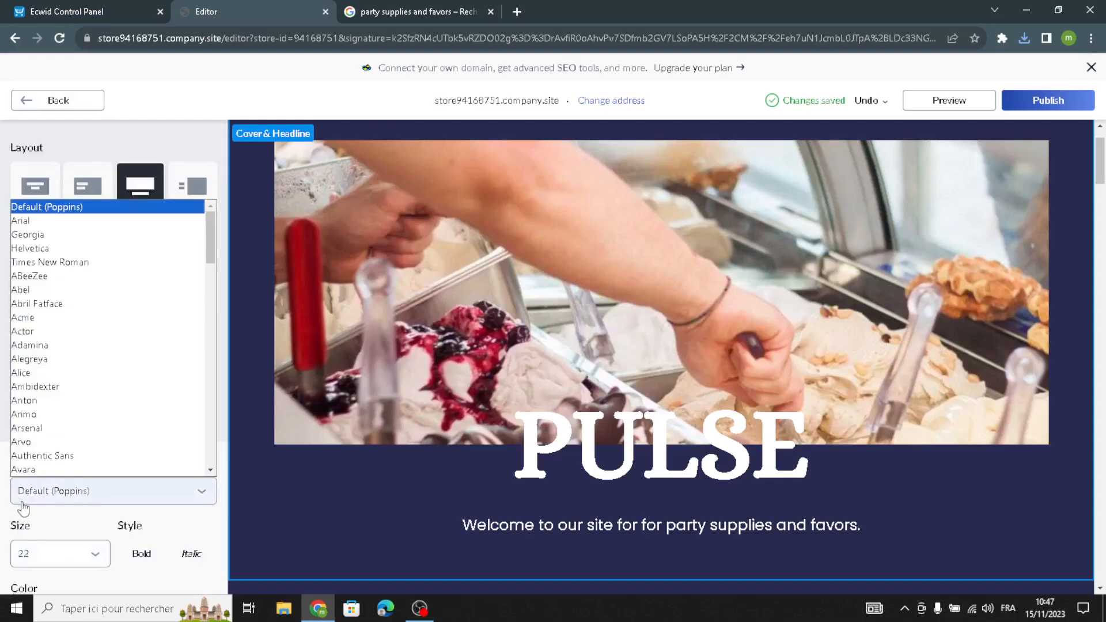
pyautogui.click(23, 372)
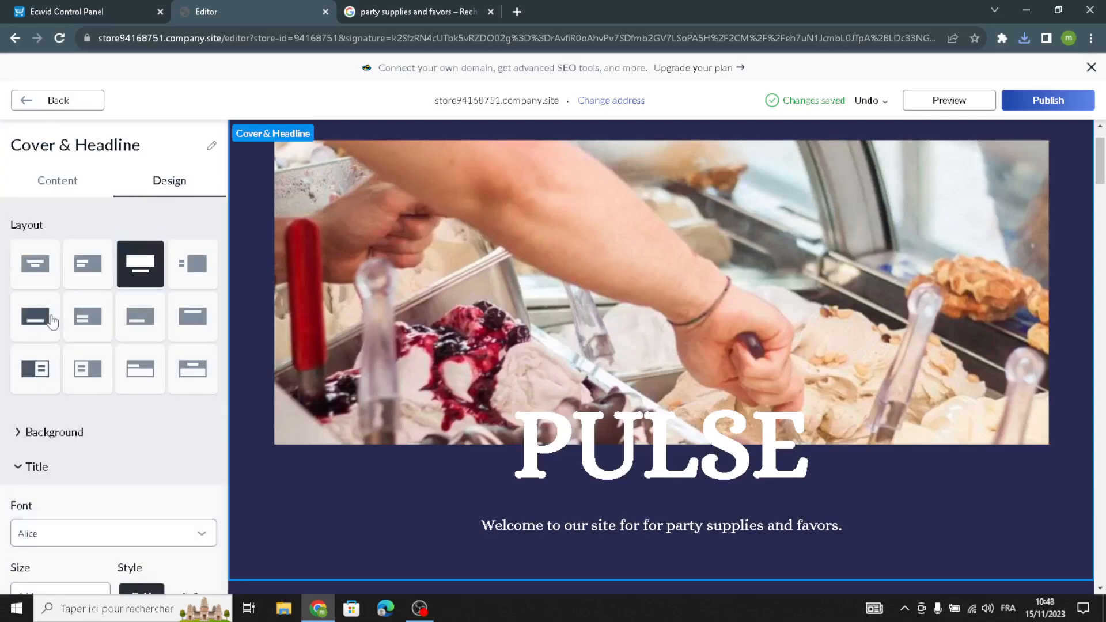
# Return to the homepage section list and open the Store section.
pyautogui.click(40, 104)
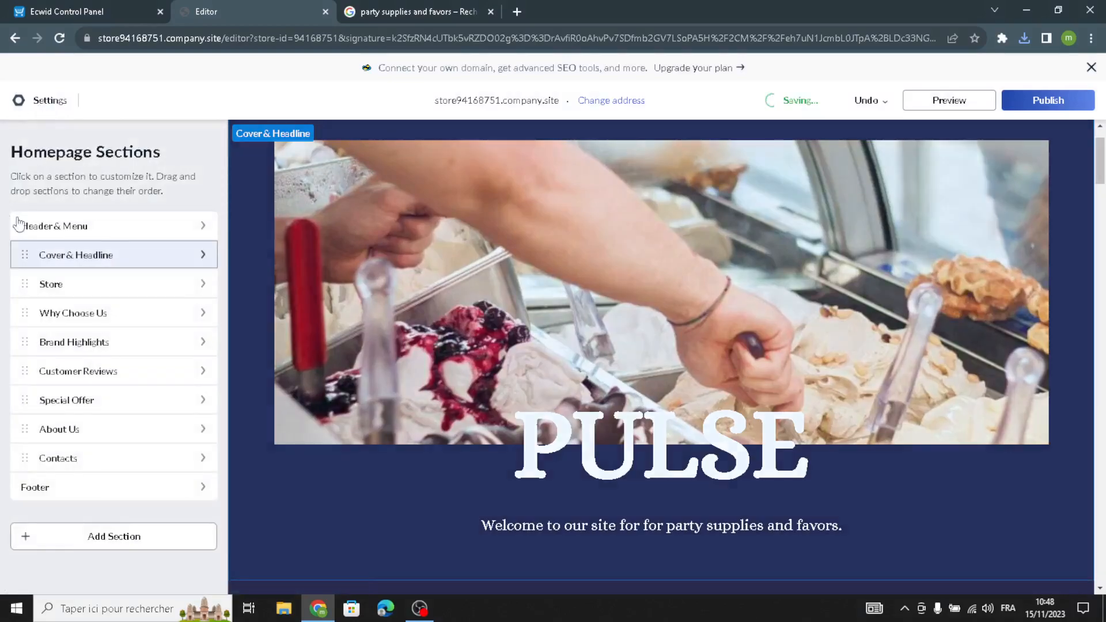
pyautogui.click(77, 282)
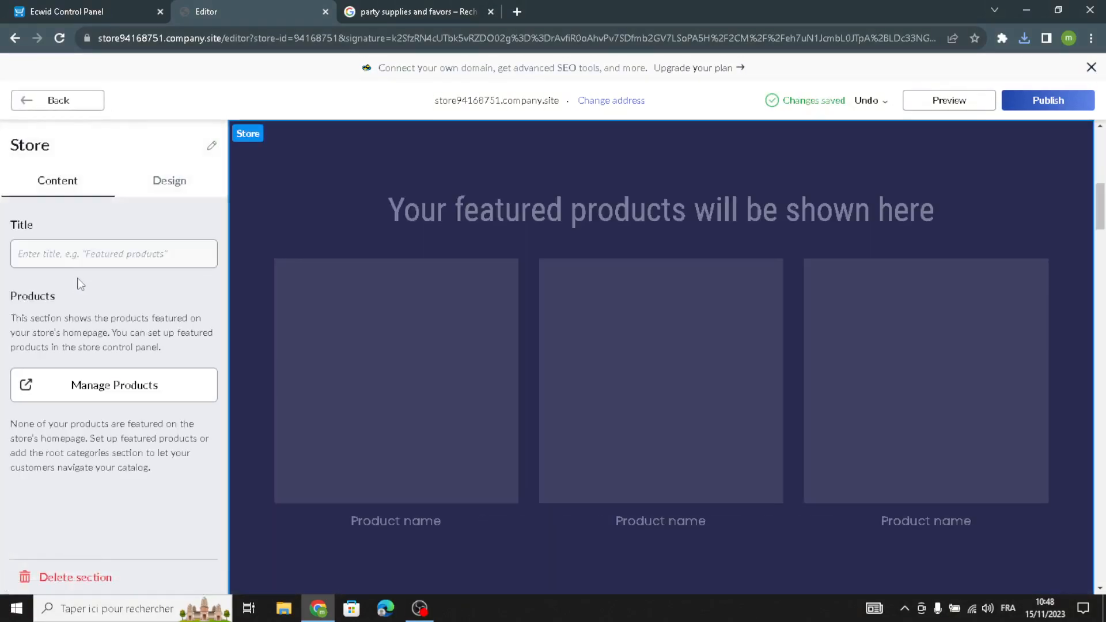
# Open a new product form from the control panel's to-do list and examine its fields.
pyautogui.click(103, 6)
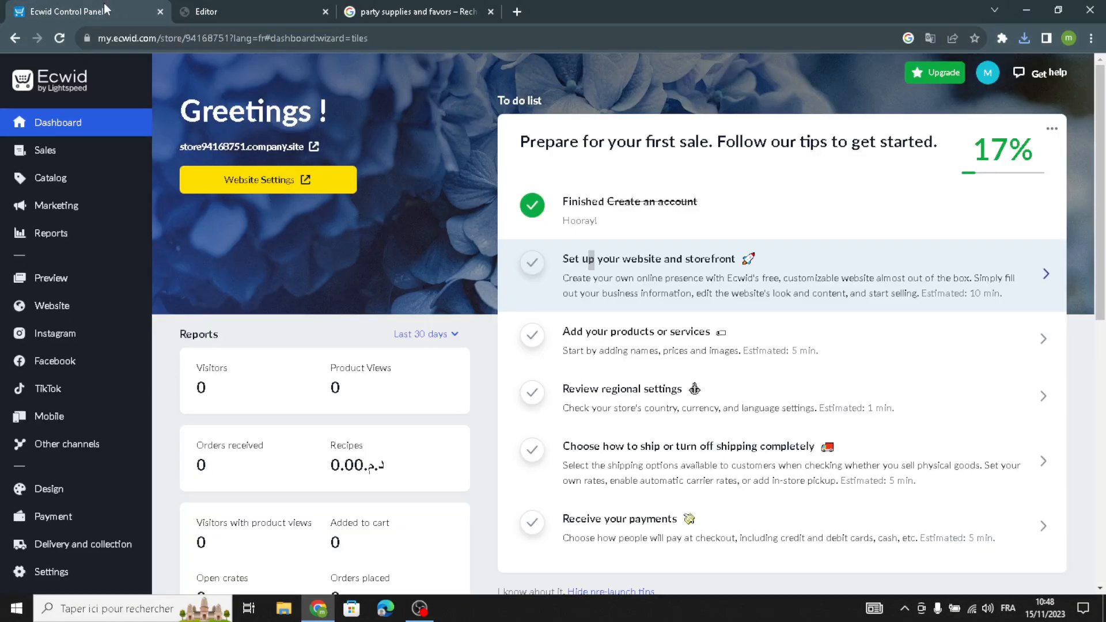
pyautogui.click(559, 355)
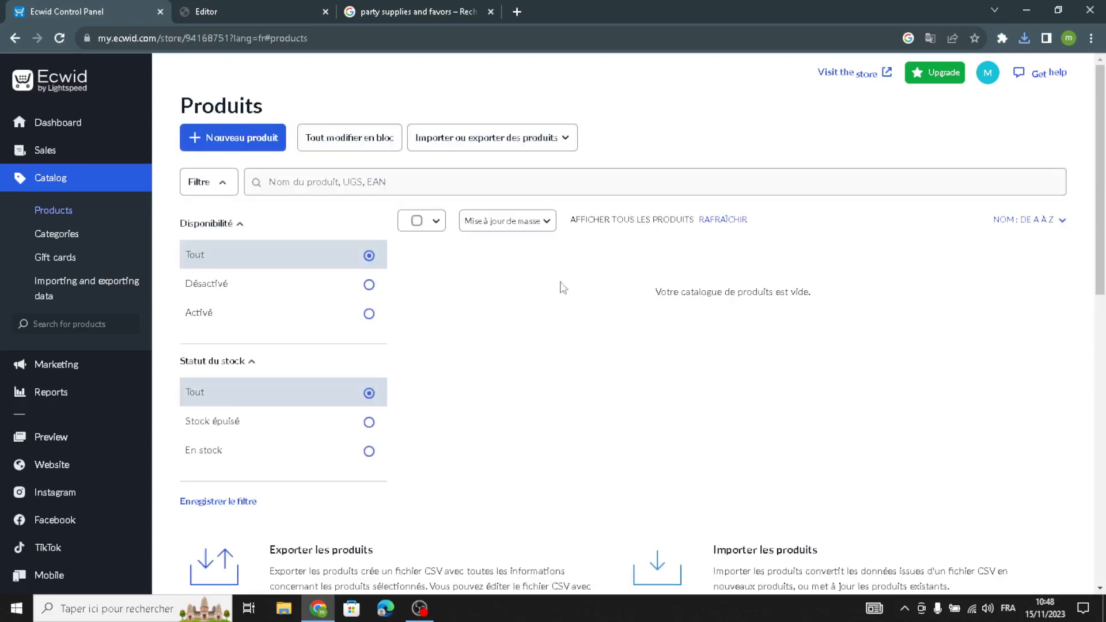
pyautogui.click(225, 143)
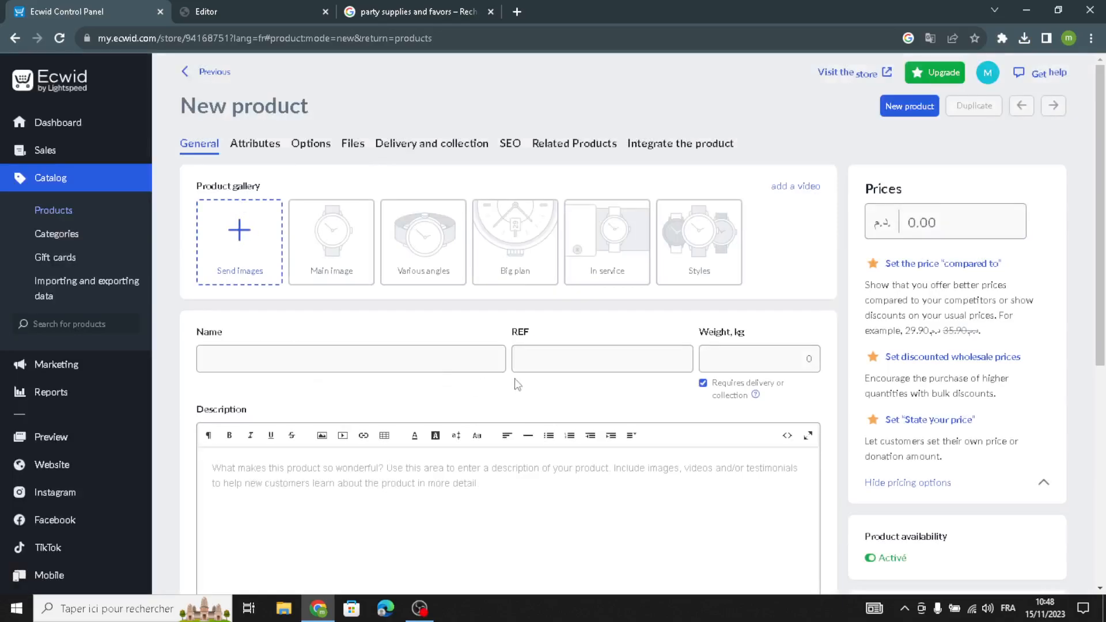
pyautogui.click(758, 358)
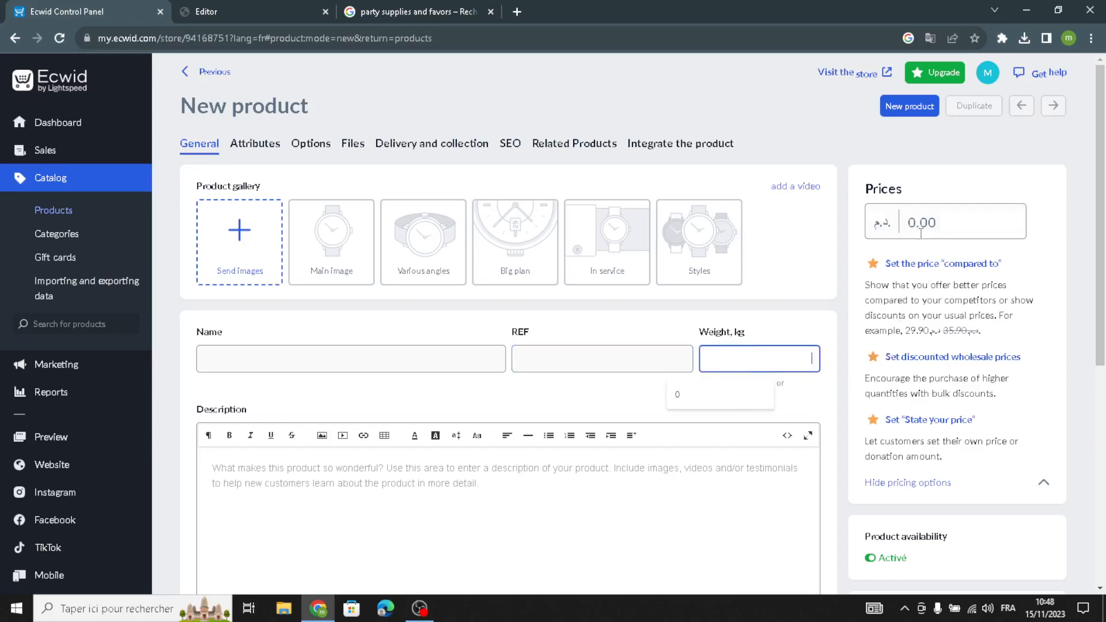
pyautogui.click(948, 232)
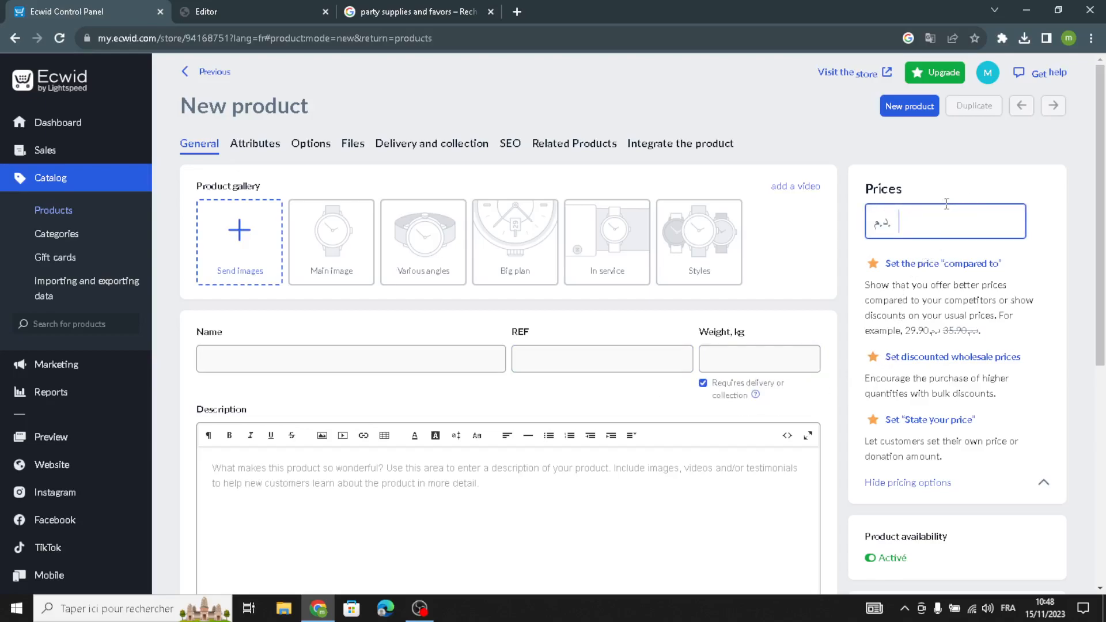
pyautogui.click(365, 556)
pyautogui.scroll(-3, 287, 495)
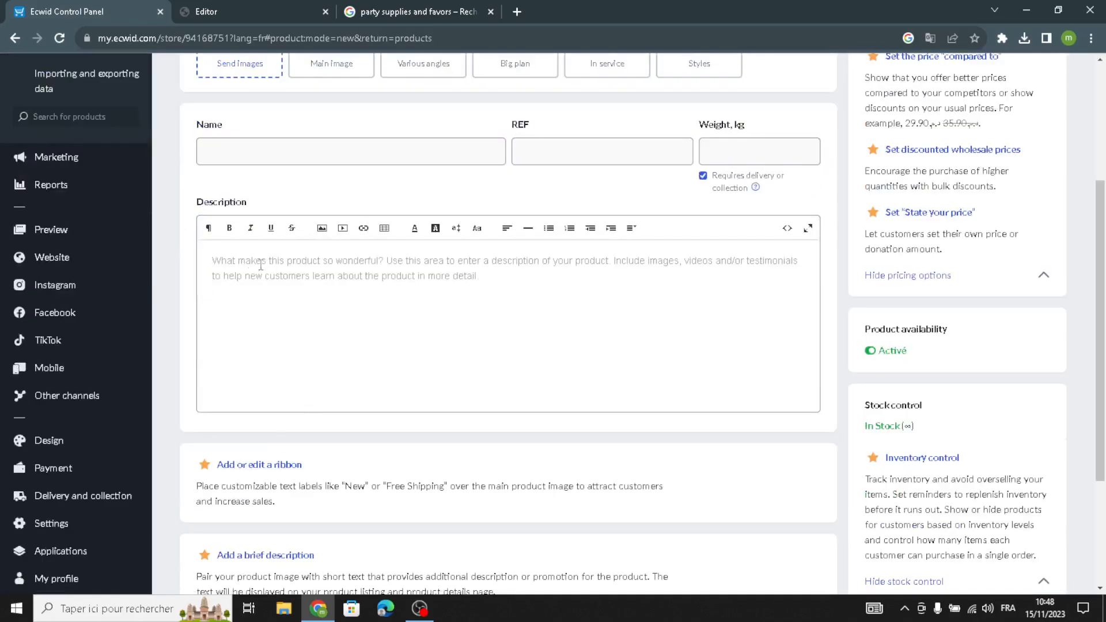
pyautogui.scroll(3, 519, 431)
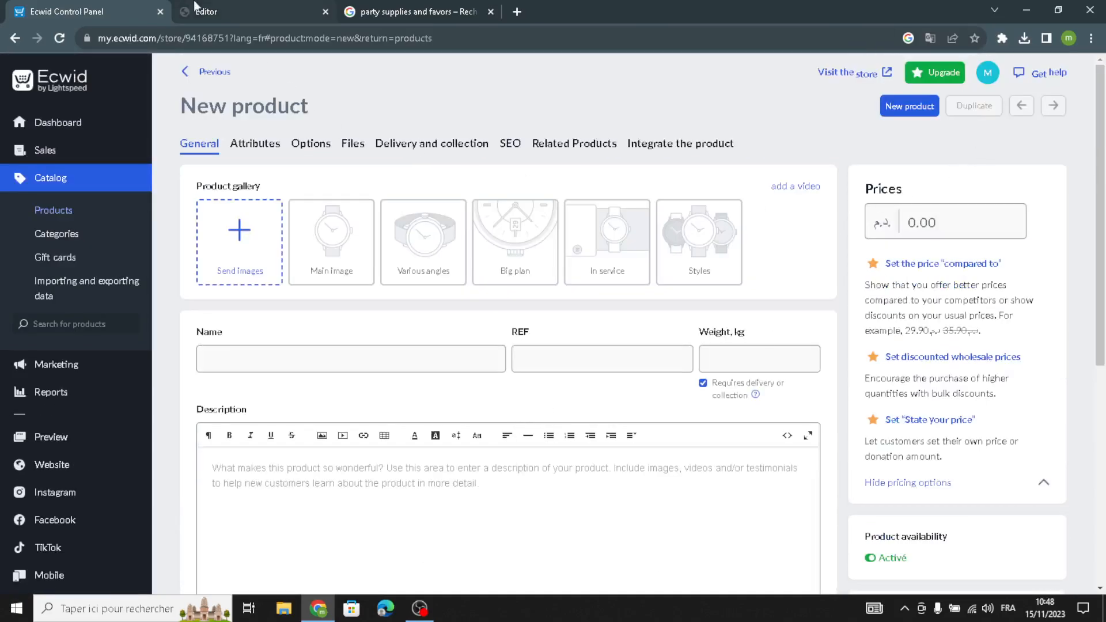
# Back in the editor, examine the Store section's background and product name design settings.
pyautogui.click(210, 7)
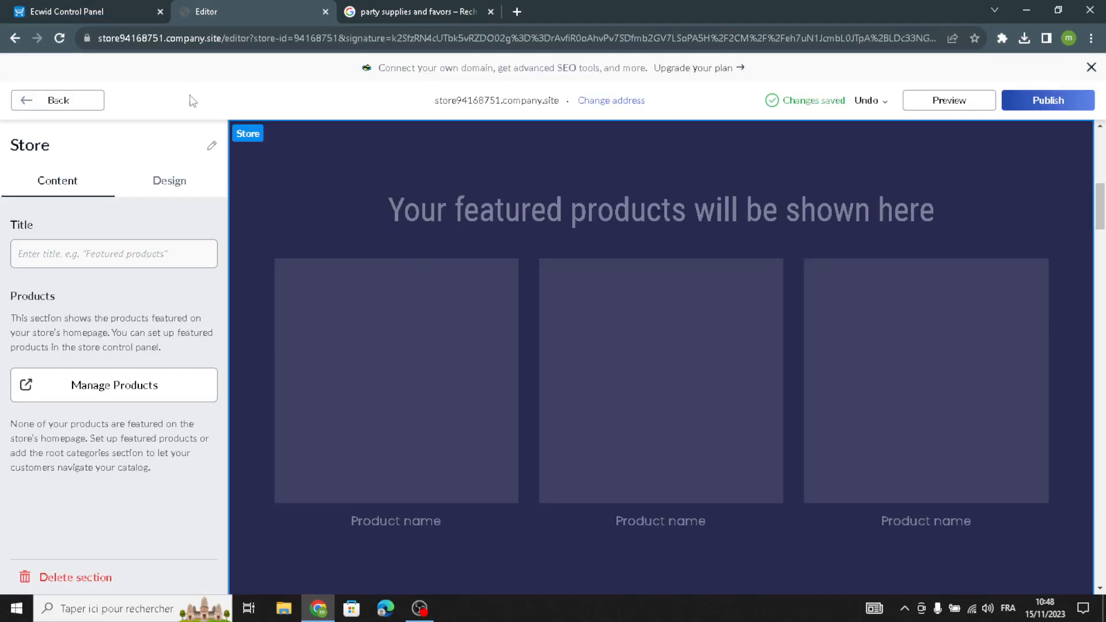
pyautogui.click(159, 195)
pyautogui.click(57, 237)
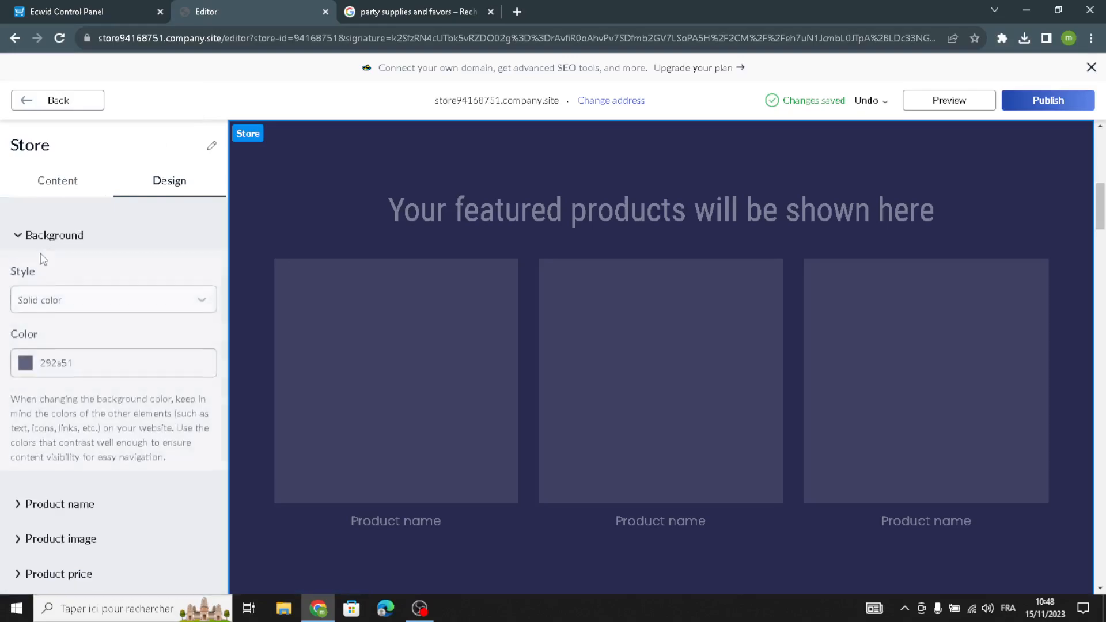
pyautogui.scroll(-1, 3, 472)
pyautogui.click(30, 437)
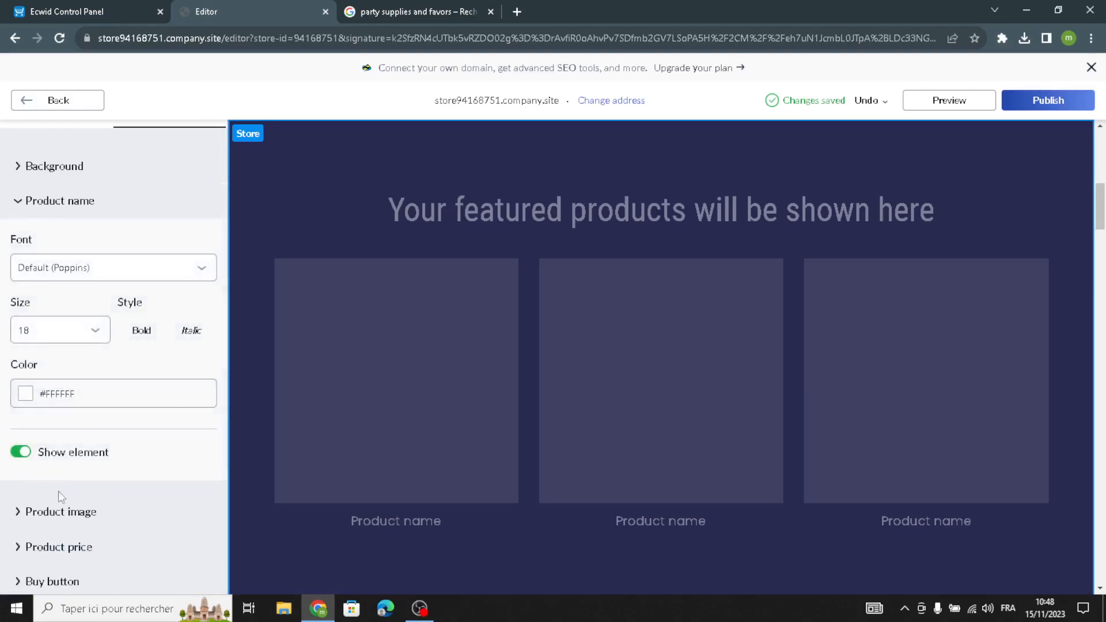
pyautogui.scroll(-2, 37, 563)
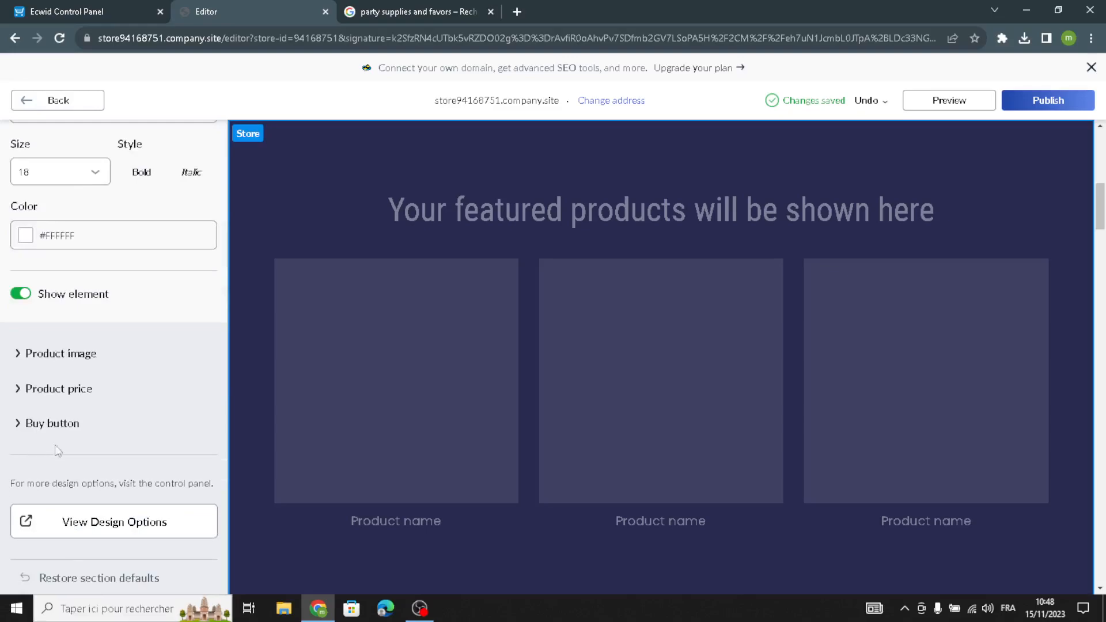
pyautogui.scroll(3, 52, 334)
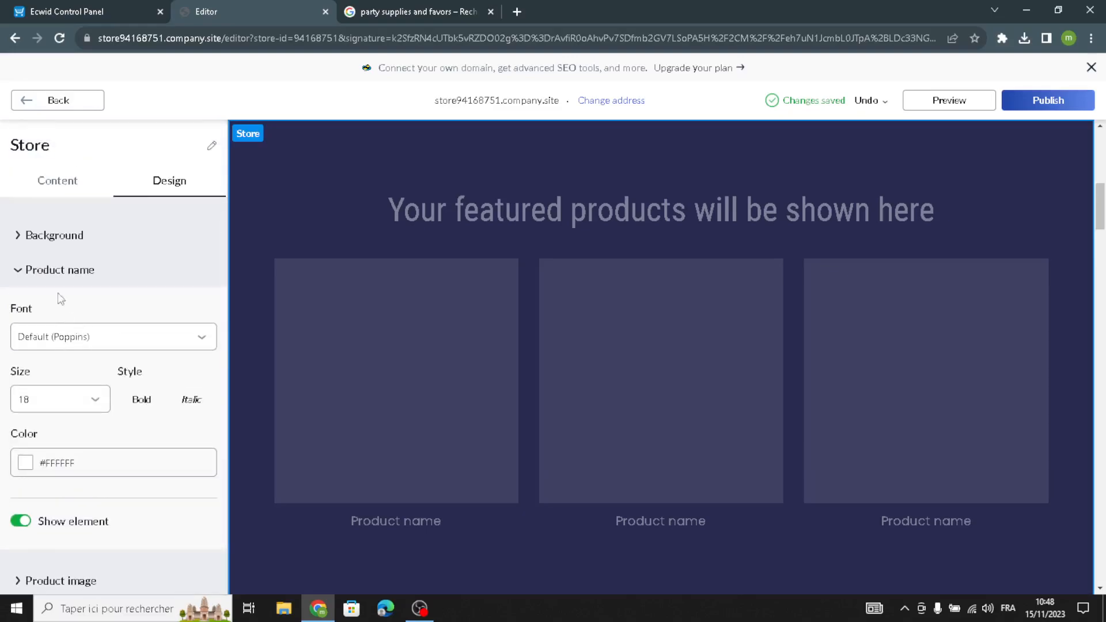
# Open the Why Choose Us section and delete its entire description text.
pyautogui.click(58, 103)
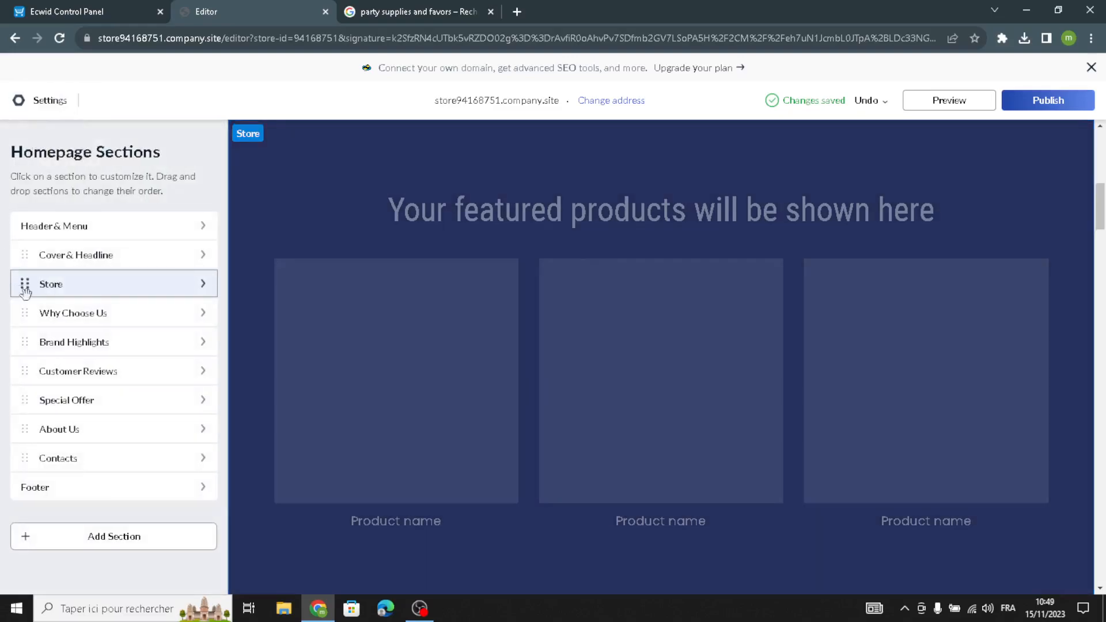
pyautogui.click(133, 329)
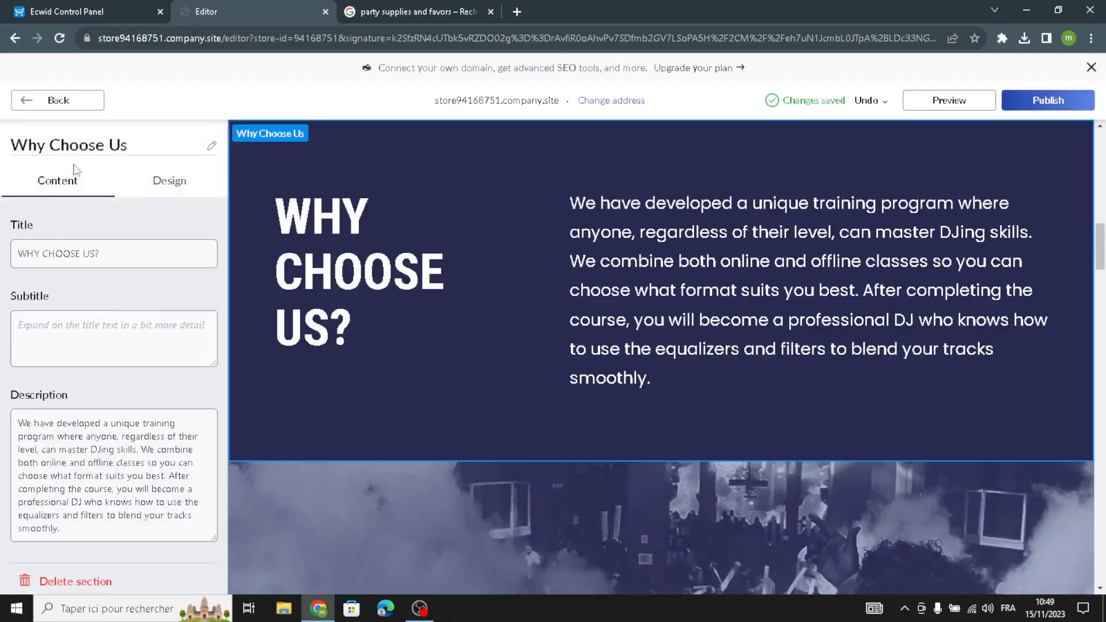
pyautogui.click(41, 340)
pyautogui.scroll(-1, 51, 494)
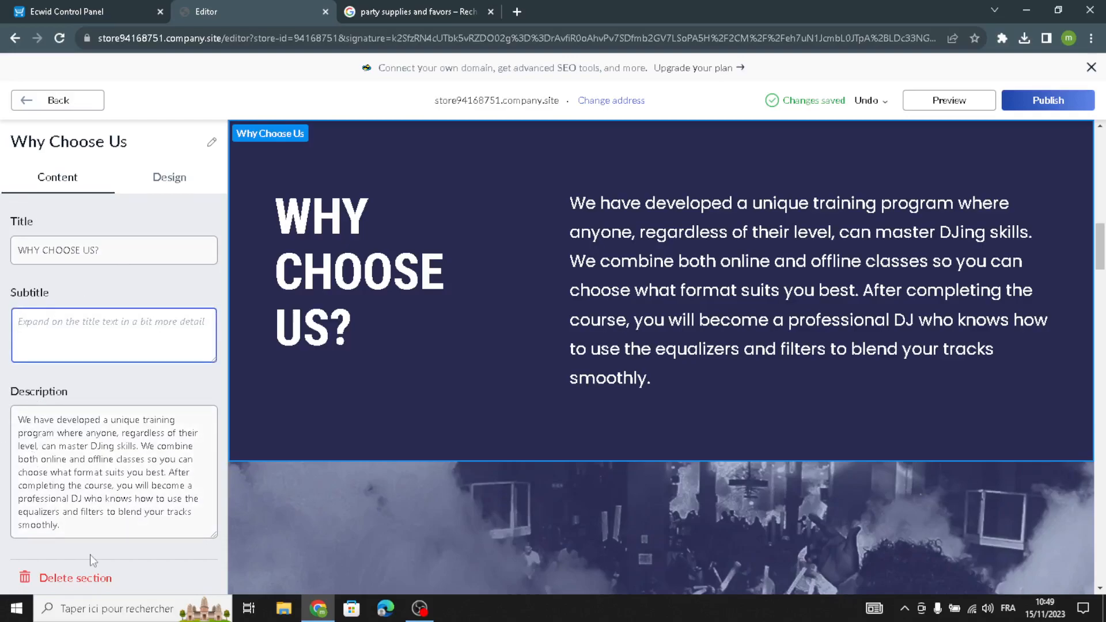
pyautogui.moveTo(59, 526); pyautogui.dragTo(3, 364)
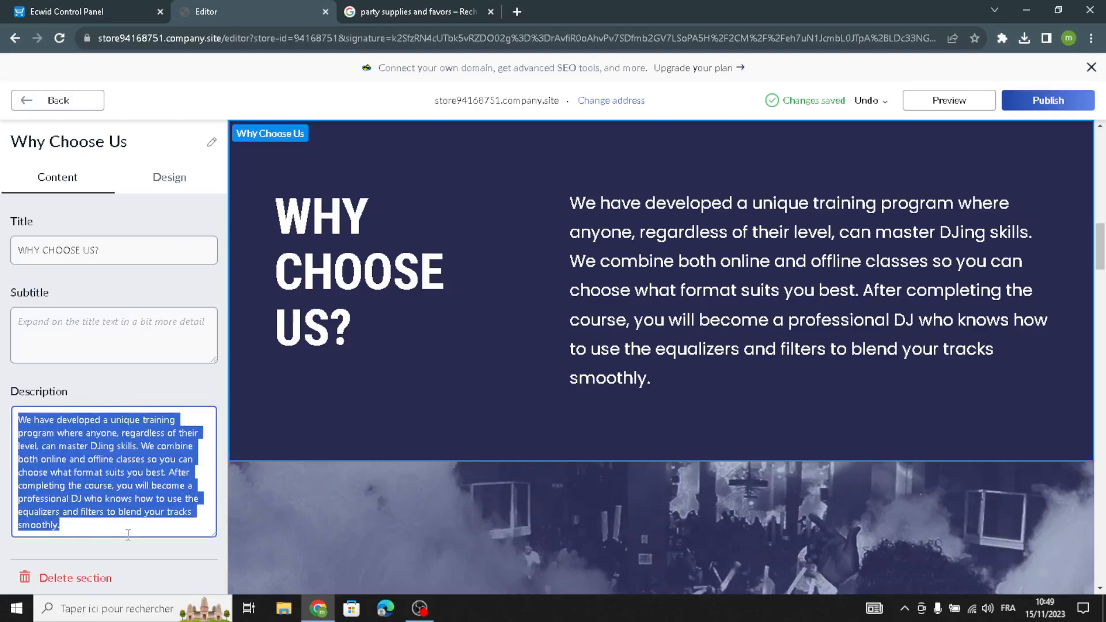
pyautogui.click(31, 481)
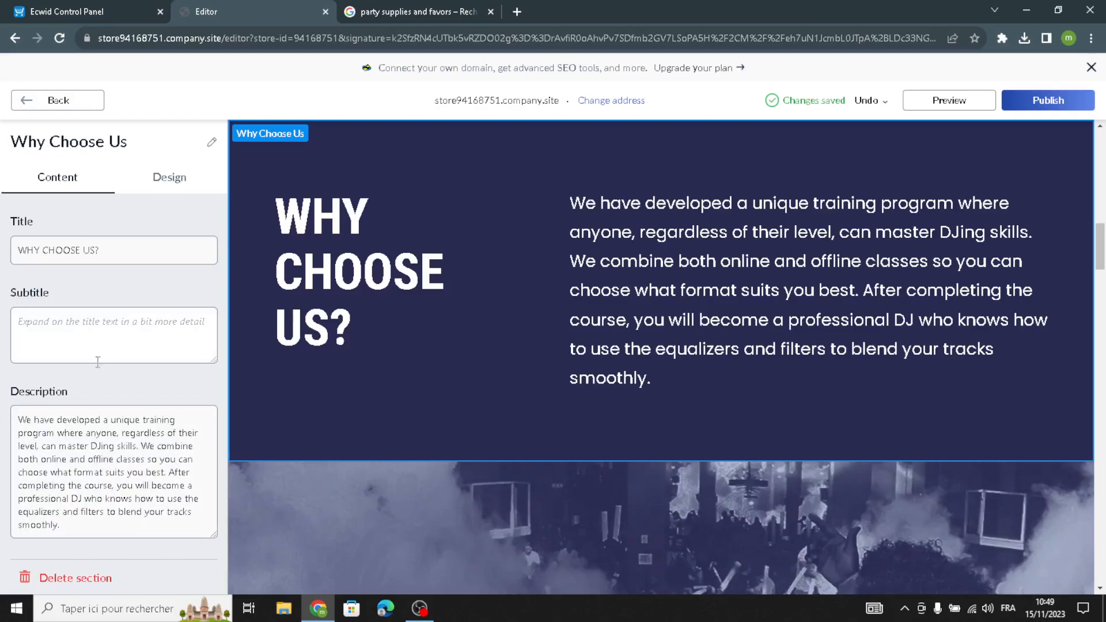
pyautogui.moveTo(95, 531); pyautogui.dragTo(32, 233)
pyautogui.press('BackSpace')
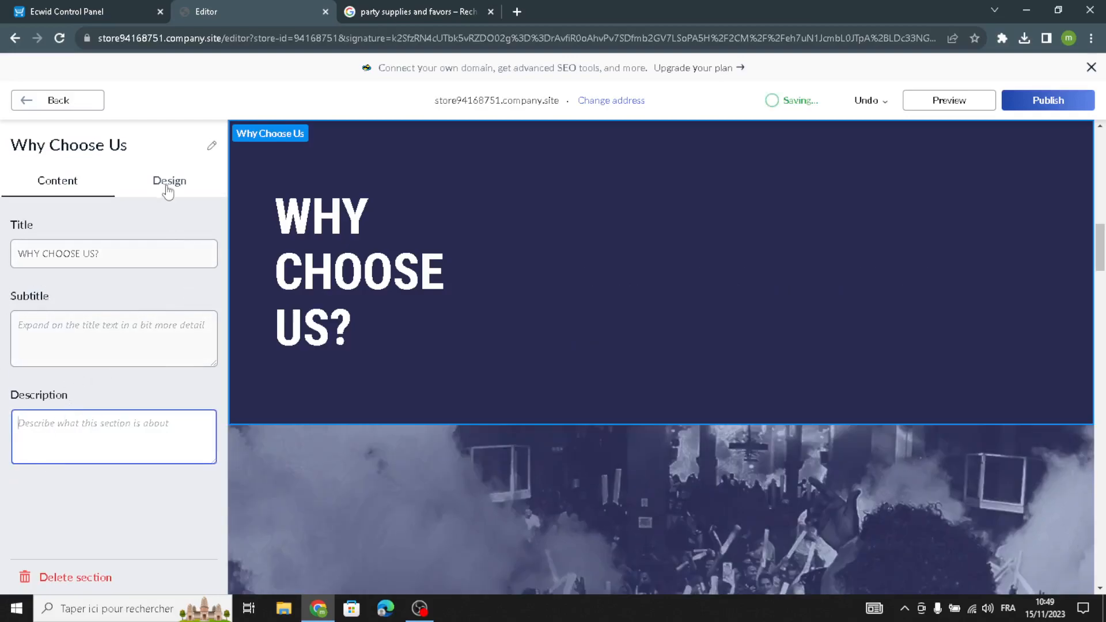
# Switch the Why Choose Us design to the first, single-column layout.
pyautogui.click(168, 193)
pyautogui.click(41, 281)
pyautogui.click(25, 334)
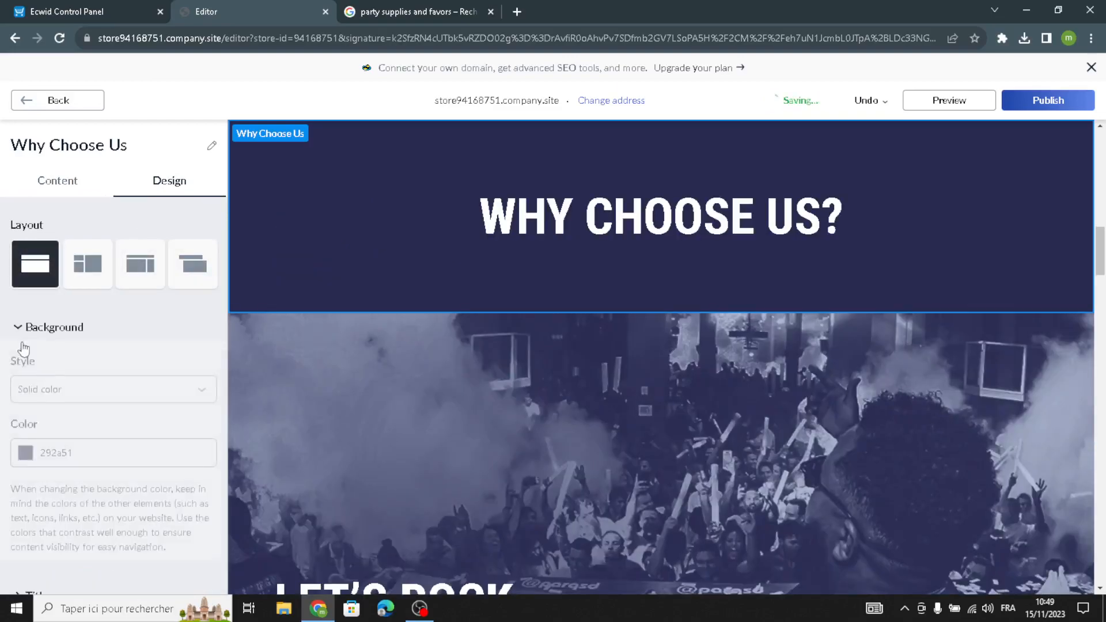
# Delete the Brand Highlights section from the homepage.
pyautogui.click(41, 104)
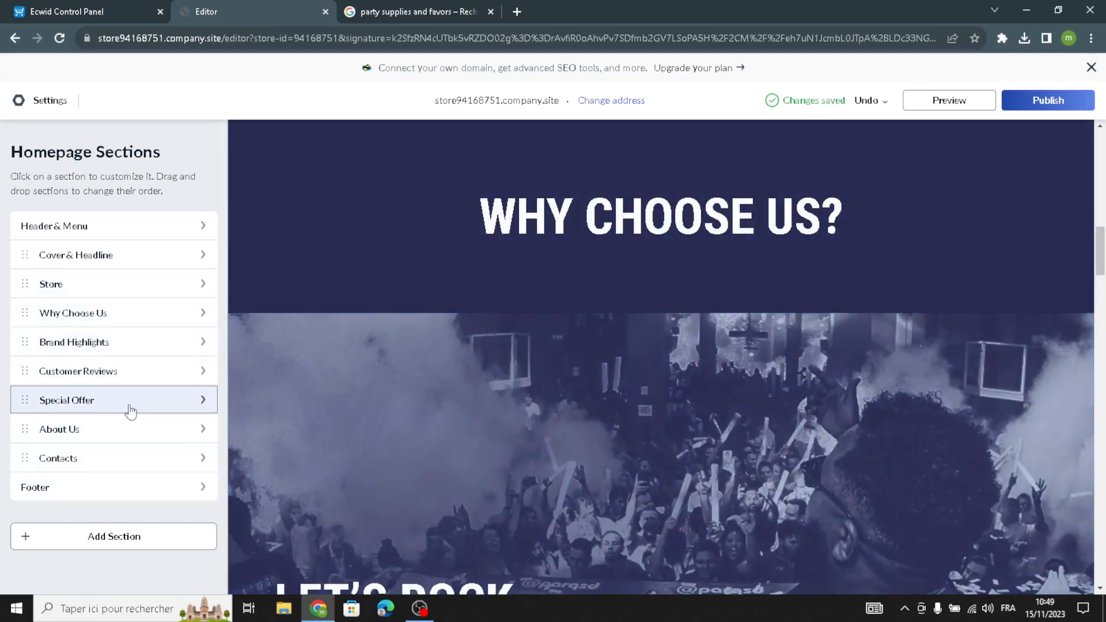
pyautogui.click(114, 348)
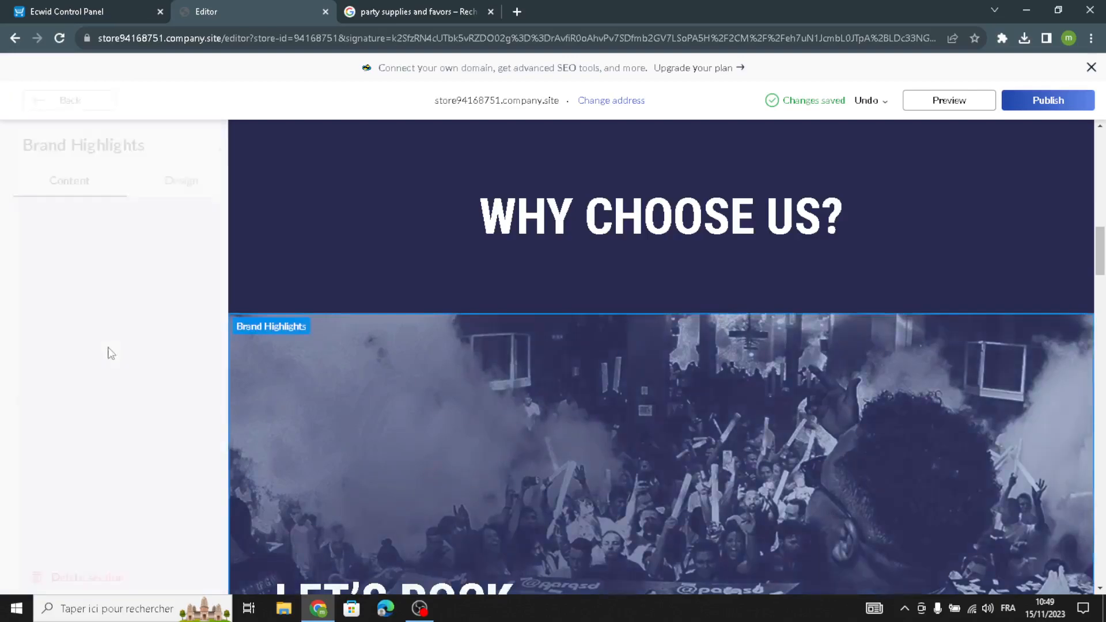
pyautogui.scroll(-1, 58, 533)
pyautogui.scroll(-2, 55, 553)
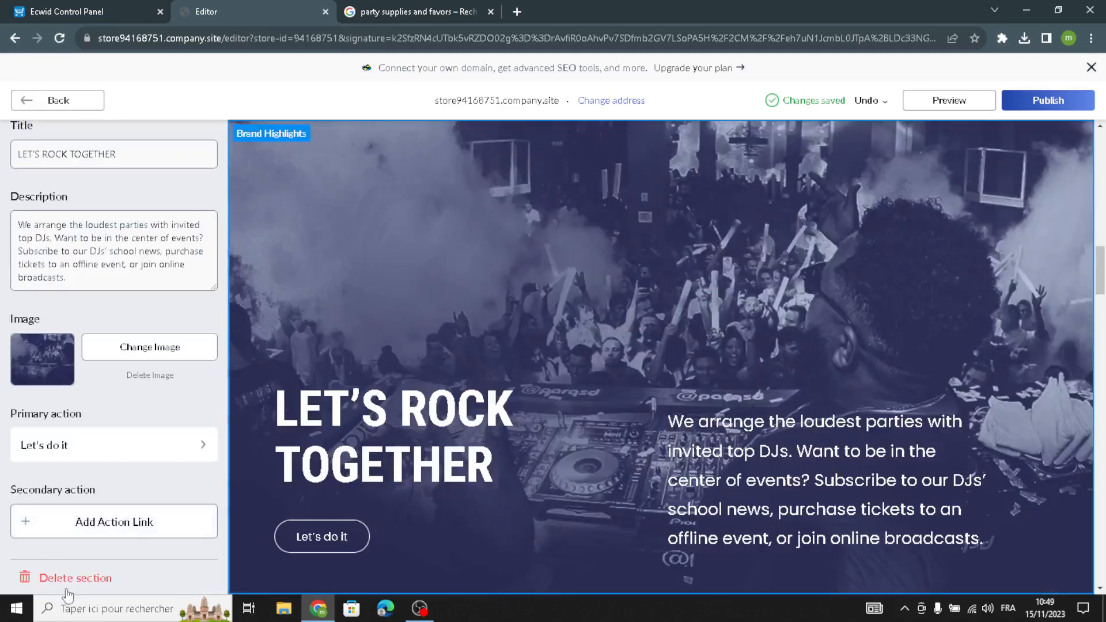
pyautogui.click(67, 580)
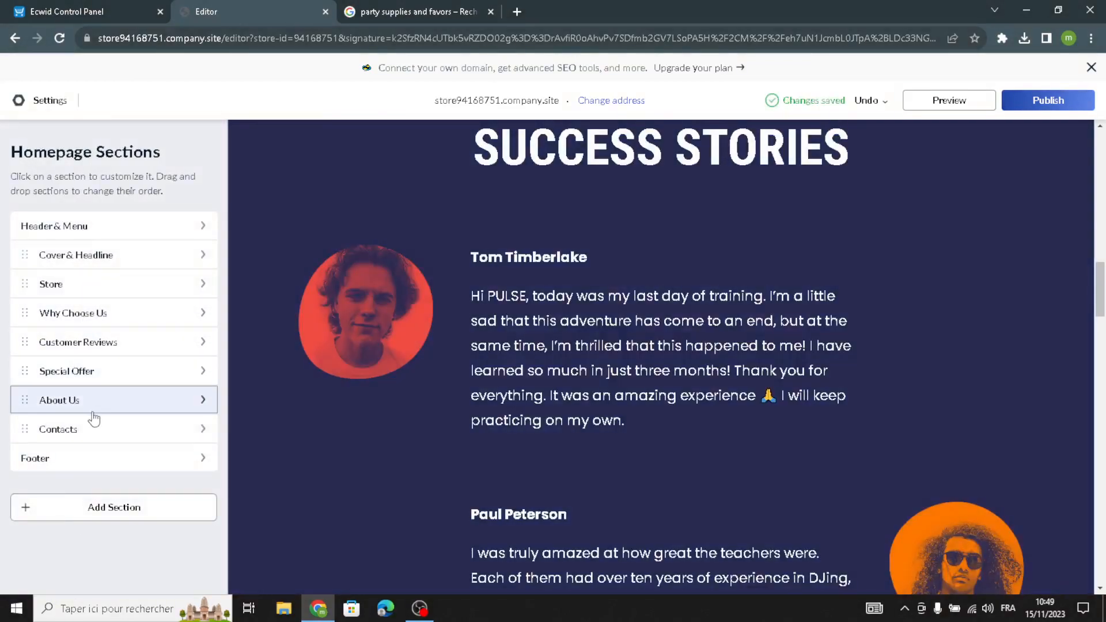
# Open the Customer Reviews section and add a new review.
pyautogui.click(171, 344)
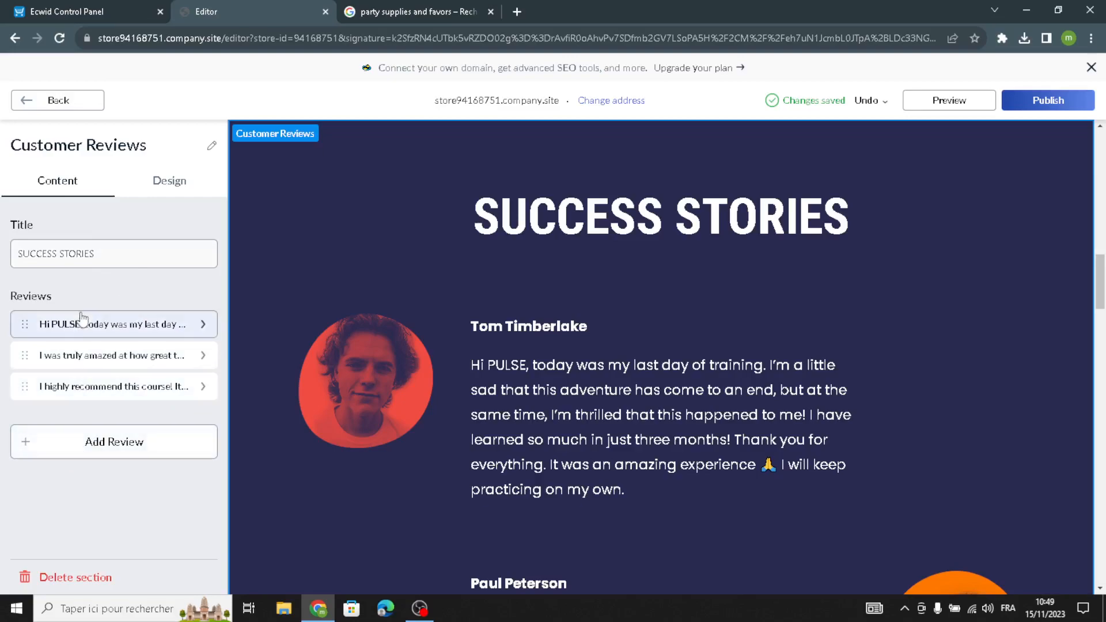
pyautogui.click(89, 447)
pyautogui.moveTo(153, 238); pyautogui.dragTo(2, 139)
pyautogui.moveTo(76, 320); pyautogui.dragTo(4, 316)
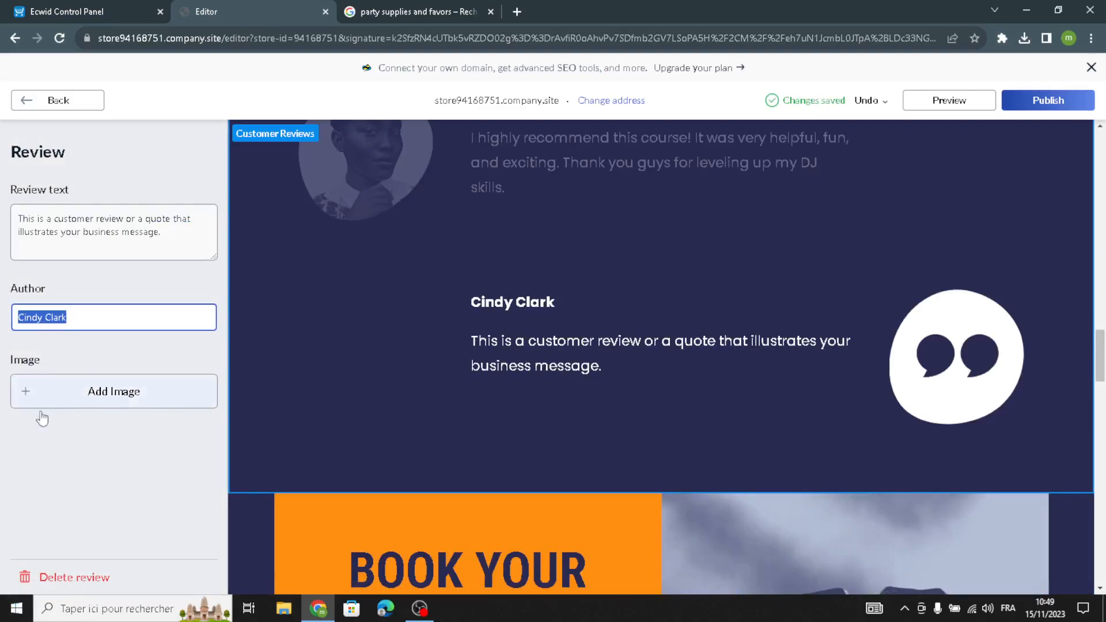
pyautogui.click(29, 100)
# Delete all four reviews from the Customer Reviews section.
pyautogui.click(57, 321)
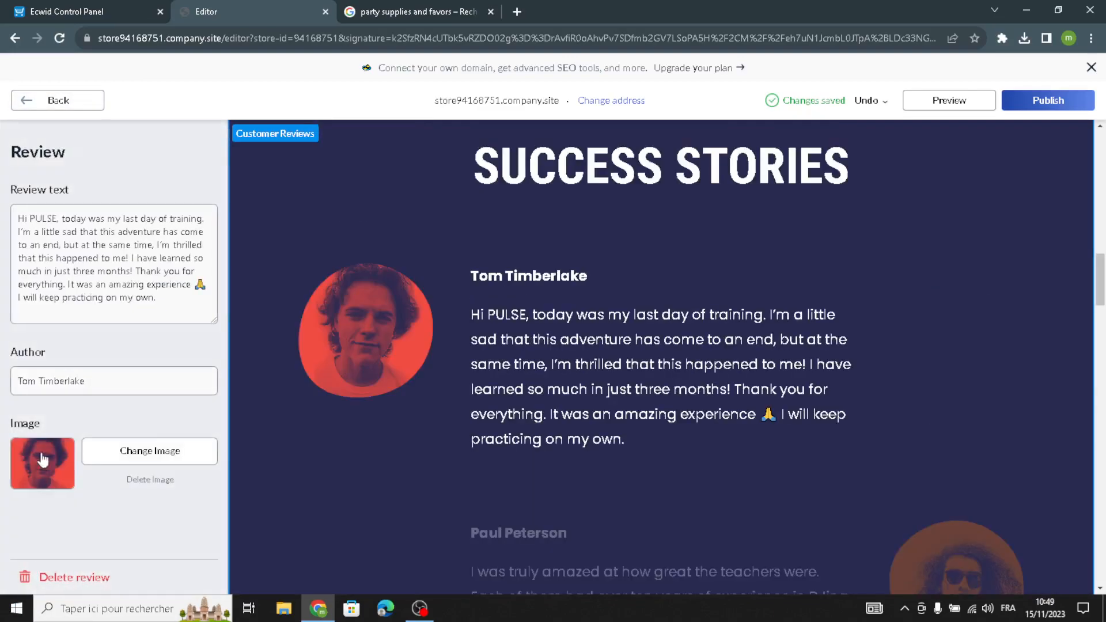
pyautogui.click(56, 581)
pyautogui.click(81, 323)
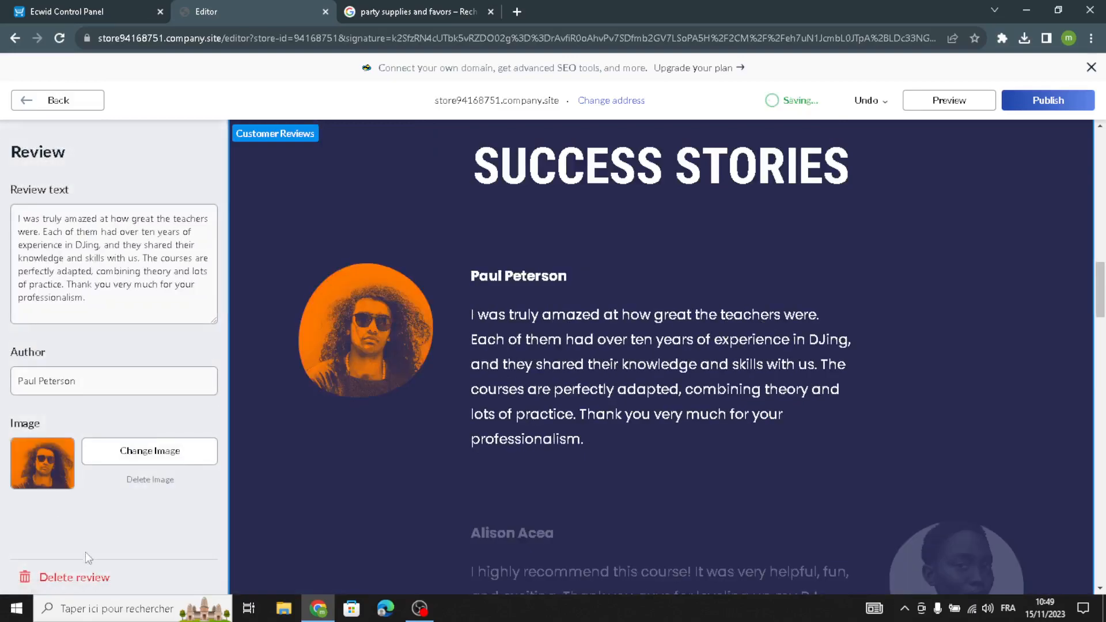
pyautogui.click(82, 579)
pyautogui.click(78, 323)
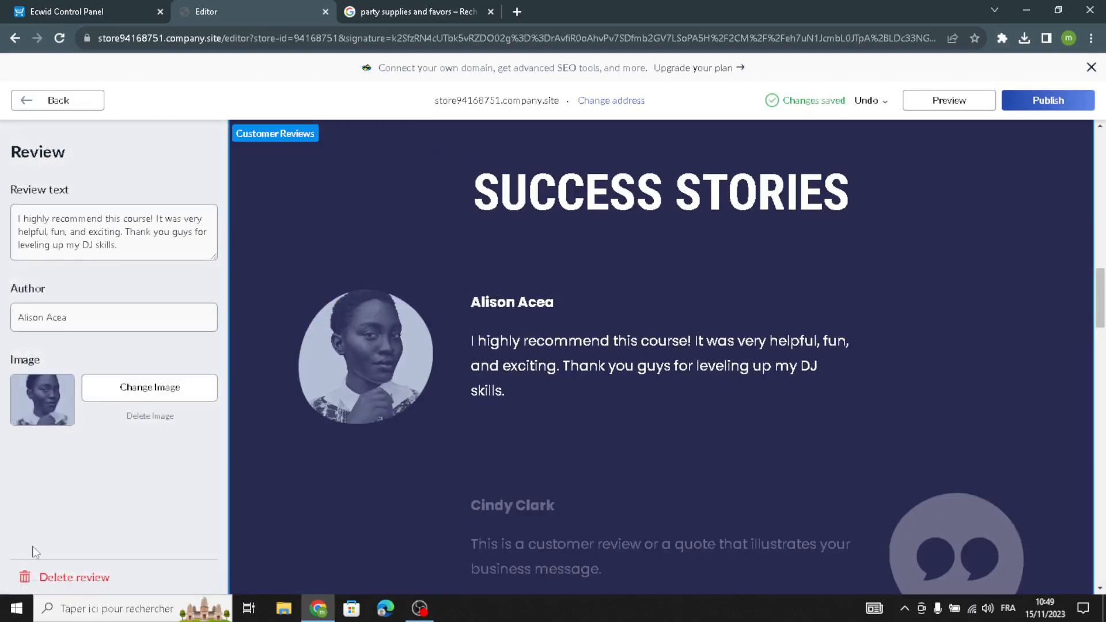
pyautogui.click(40, 576)
pyautogui.click(80, 322)
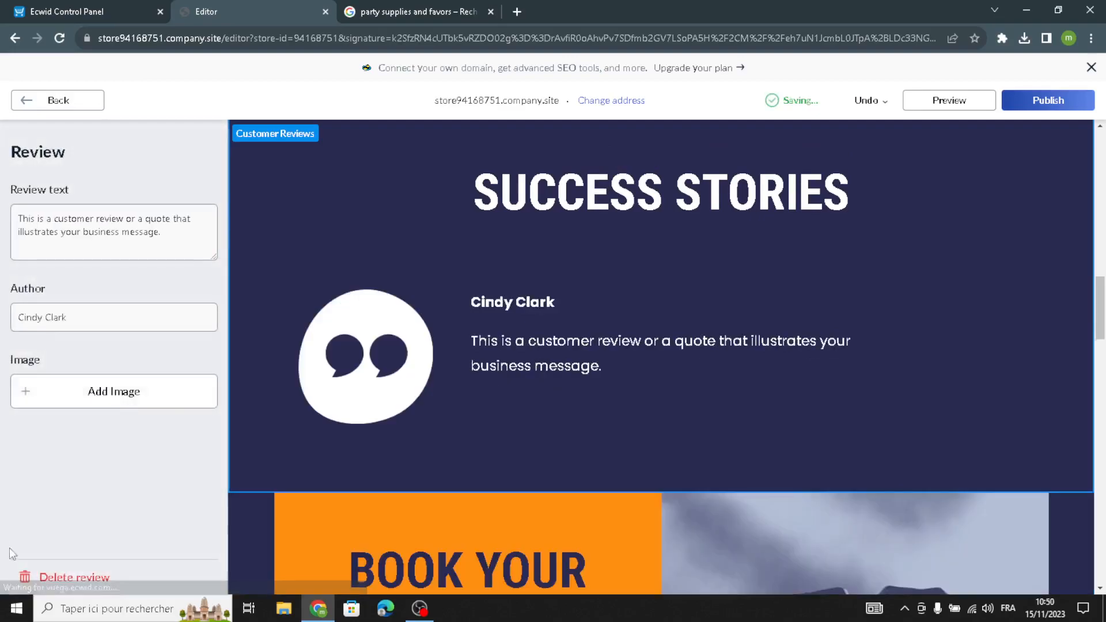
pyautogui.click(64, 579)
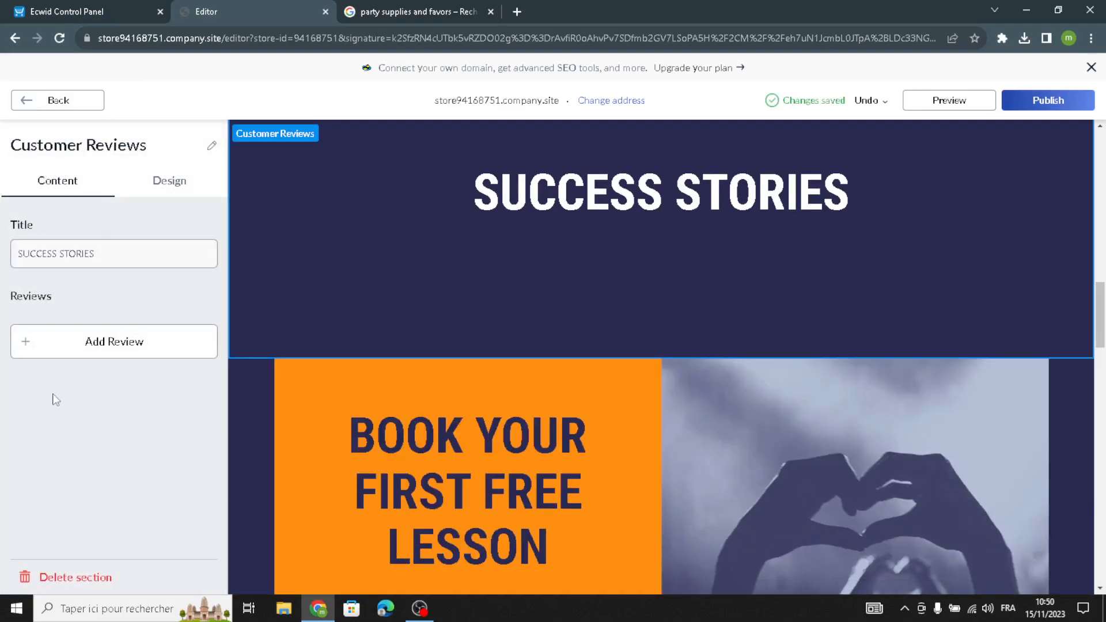
# Switch the Customer Reviews design to the first, slideshow layout and return to the section list.
pyautogui.click(162, 183)
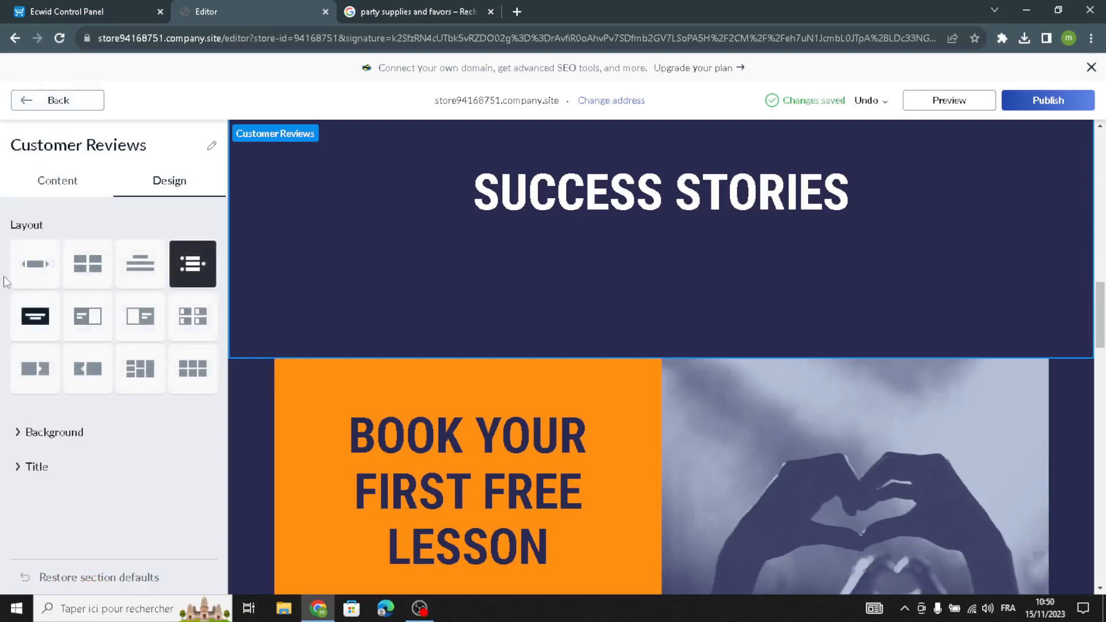
pyautogui.click(35, 312)
pyautogui.click(47, 286)
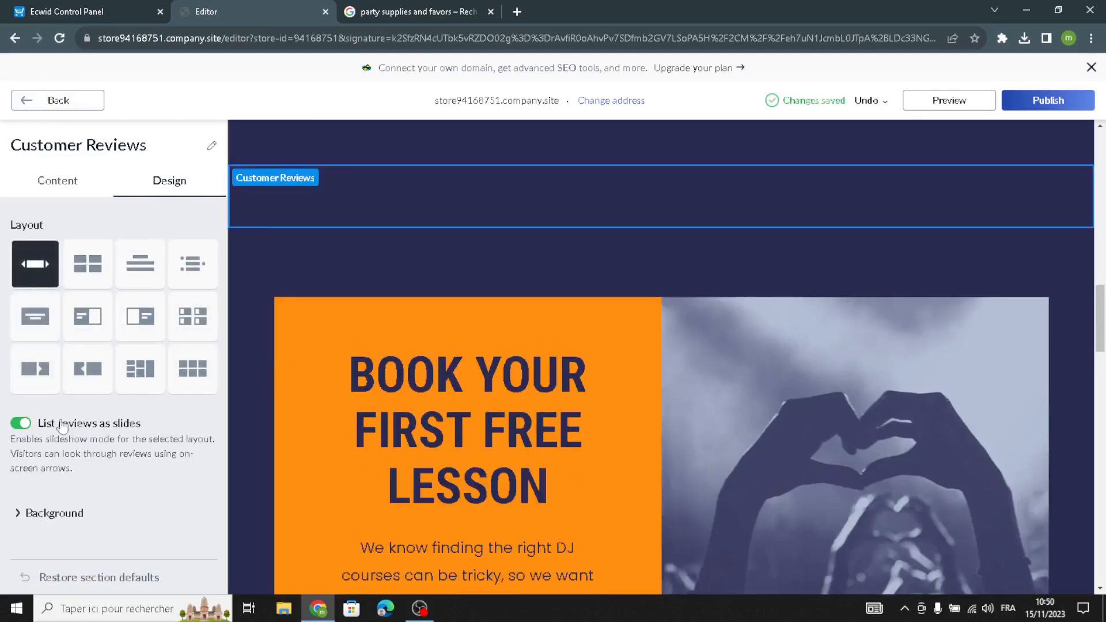
pyautogui.click(60, 104)
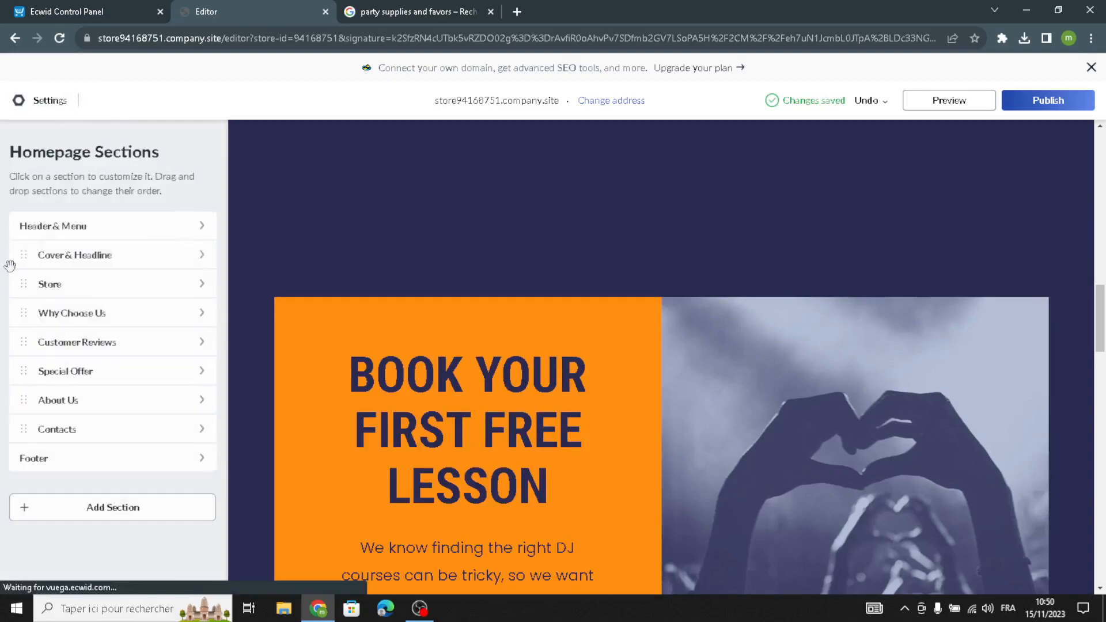
# Open the Special Offer section and examine its title, description and image content.
pyautogui.click(91, 386)
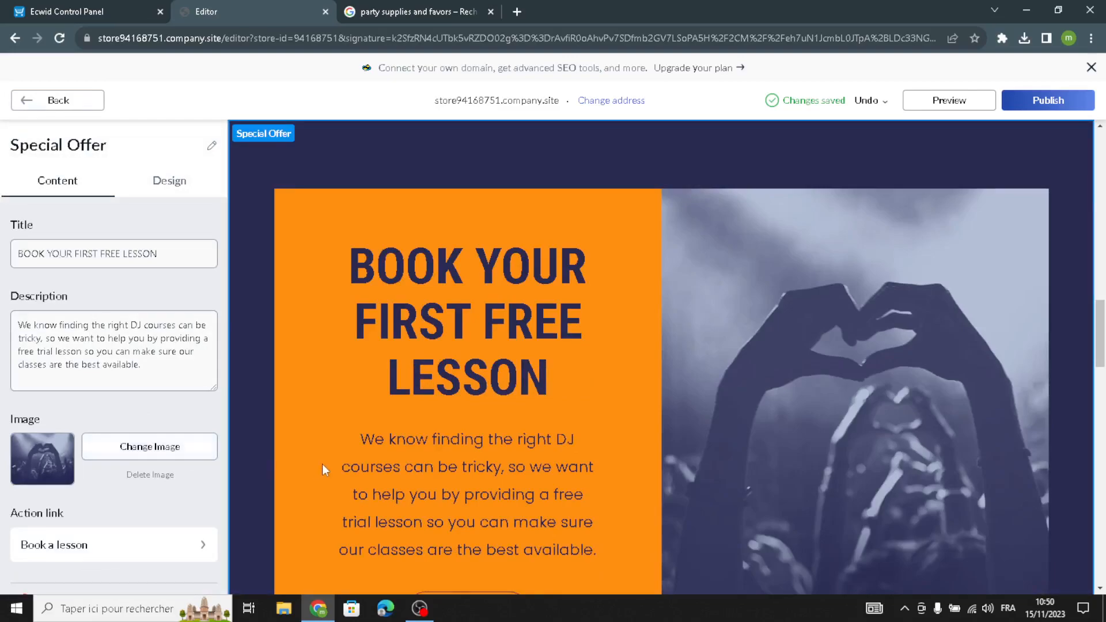
pyautogui.scroll(-7, 525, 409)
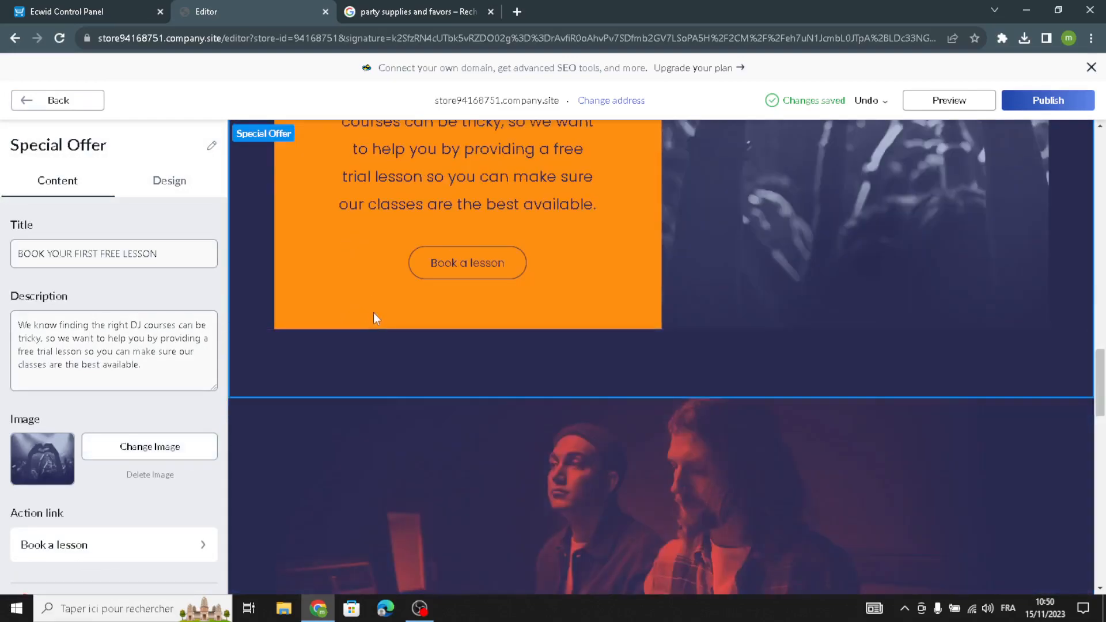
pyautogui.scroll(5, 373, 312)
pyautogui.scroll(1, 374, 312)
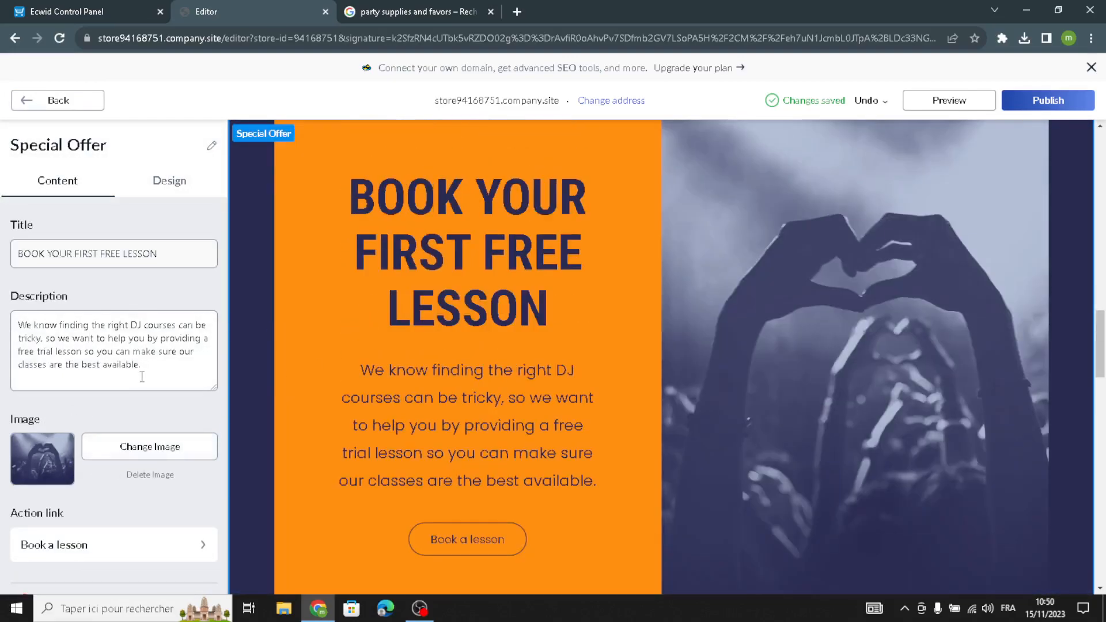
pyautogui.moveTo(154, 372); pyautogui.dragTo(3, 308)
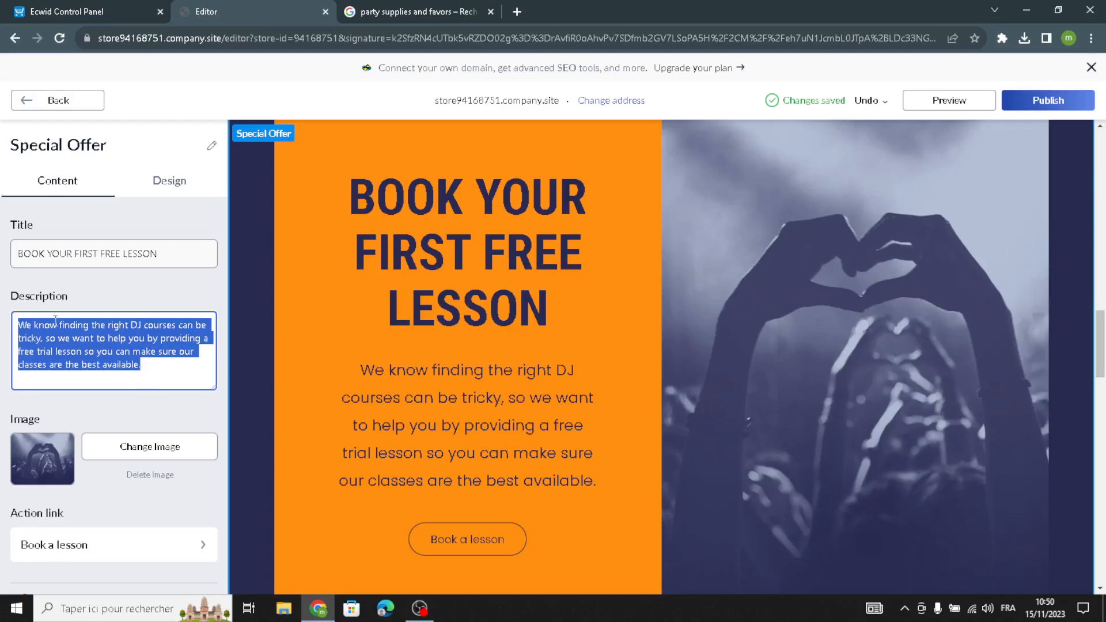
pyautogui.moveTo(175, 254); pyautogui.dragTo(33, 299)
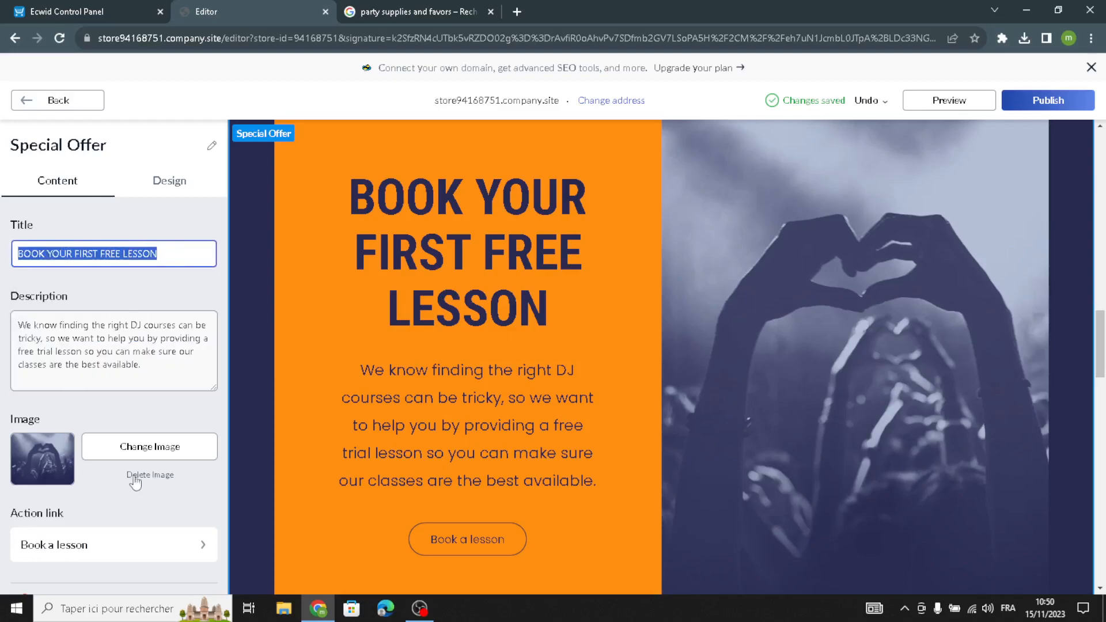
pyautogui.scroll(-1, 135, 461)
pyautogui.scroll(1, 136, 448)
pyautogui.scroll(-1, 136, 448)
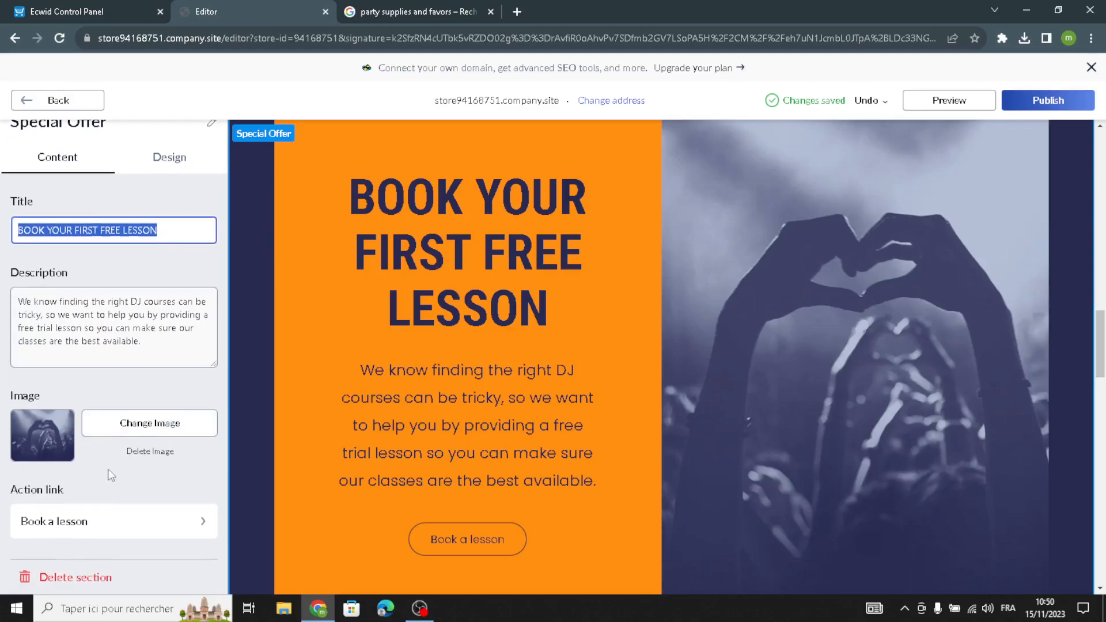
pyautogui.scroll(1, 300, 172)
# In the Google Images tab, save a glow-in-the-dark party supplies image to Downloads.
pyautogui.click(392, 10)
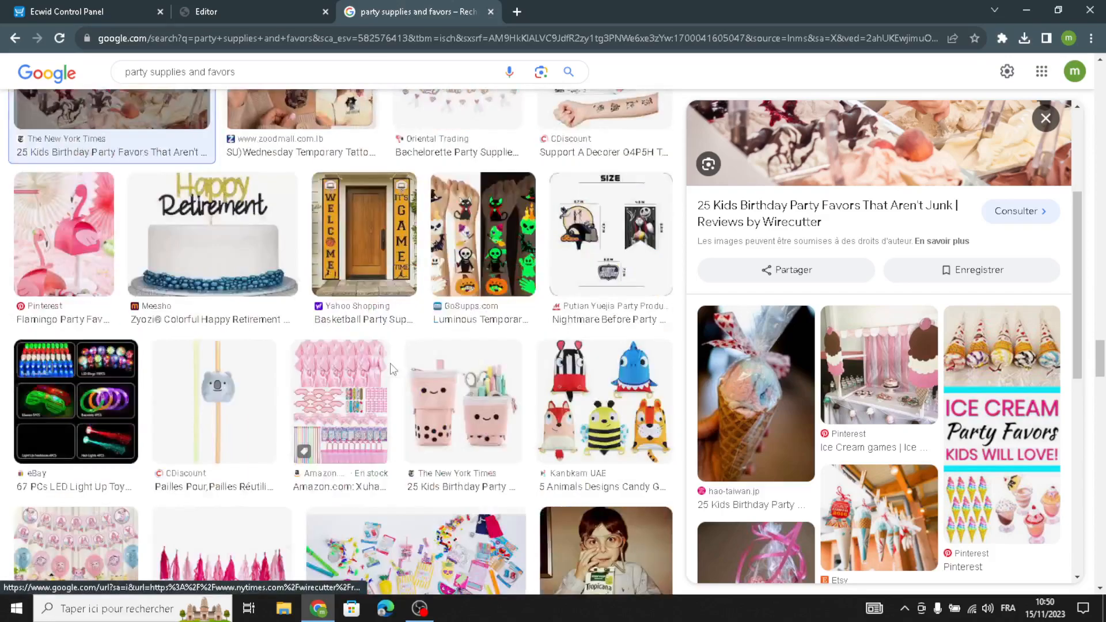
pyautogui.scroll(1, 391, 375)
pyautogui.scroll(4, 520, 402)
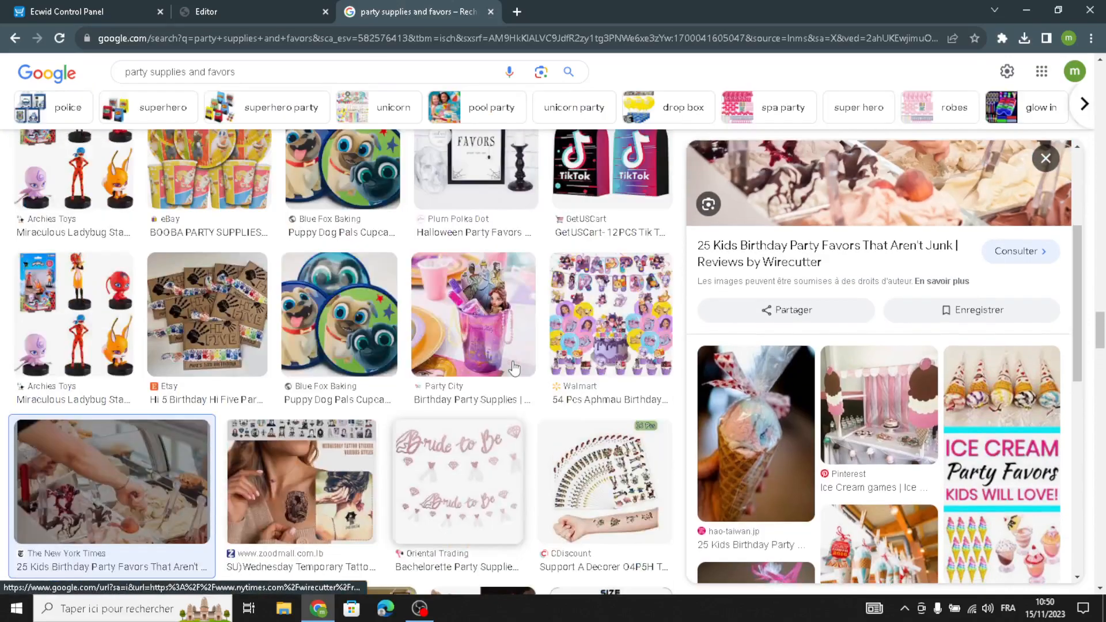
pyautogui.scroll(10, 353, 333)
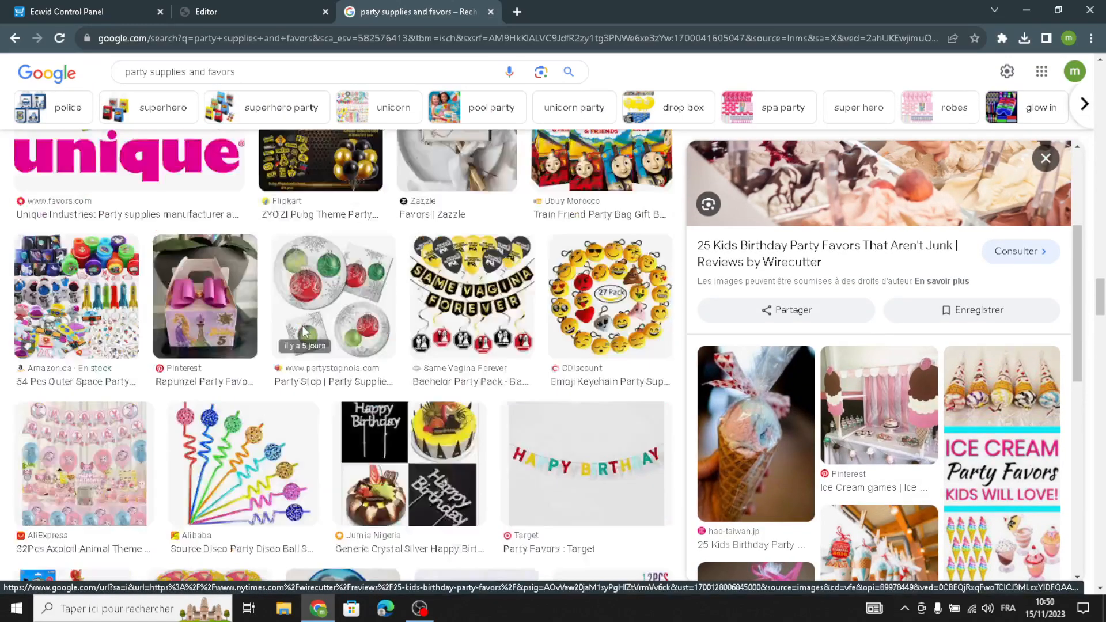
pyautogui.scroll(15, 304, 333)
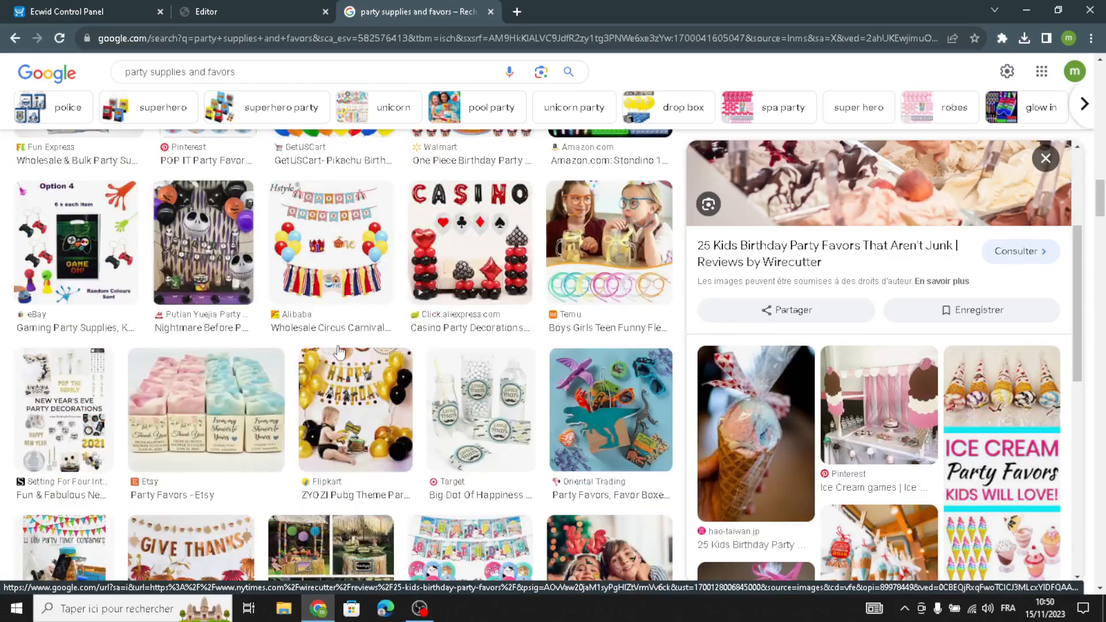
pyautogui.scroll(10, 390, 374)
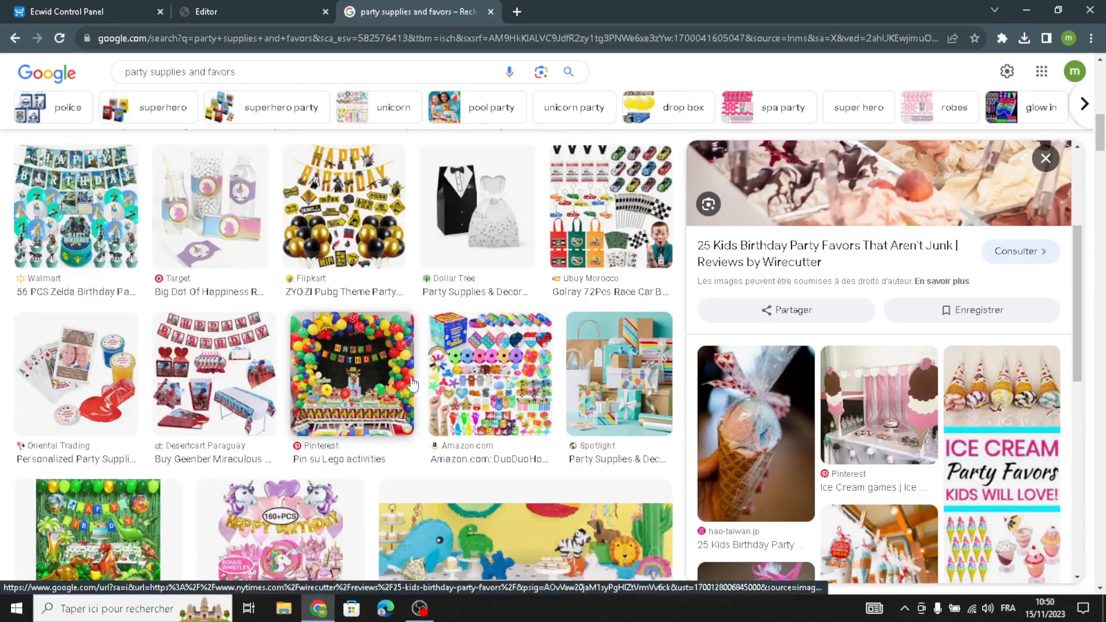
pyautogui.scroll(2, 490, 363)
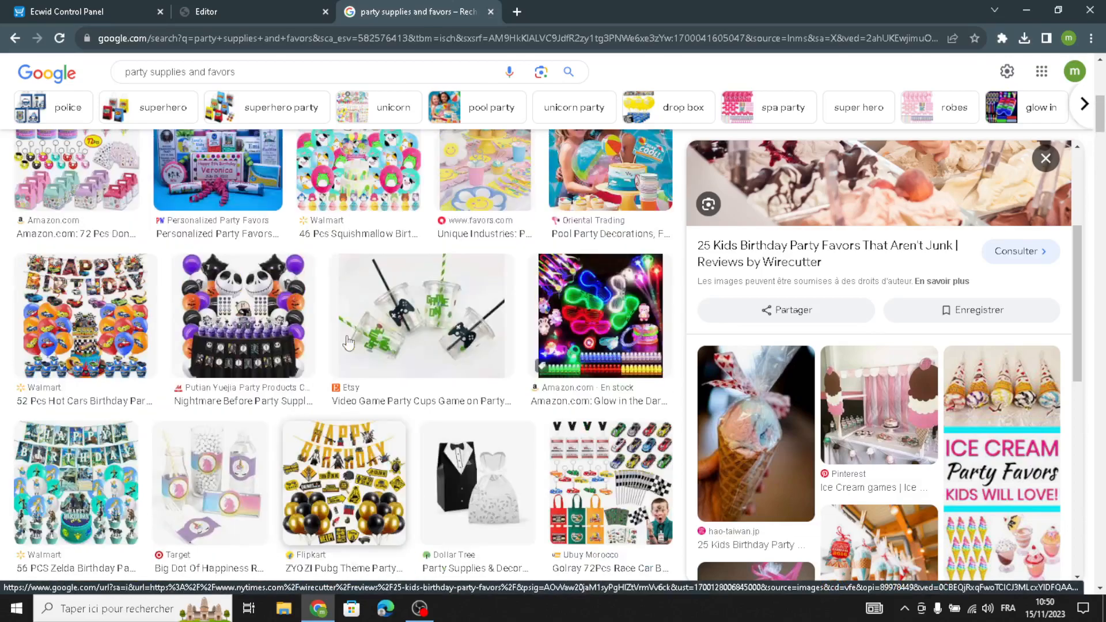
pyautogui.click(573, 319)
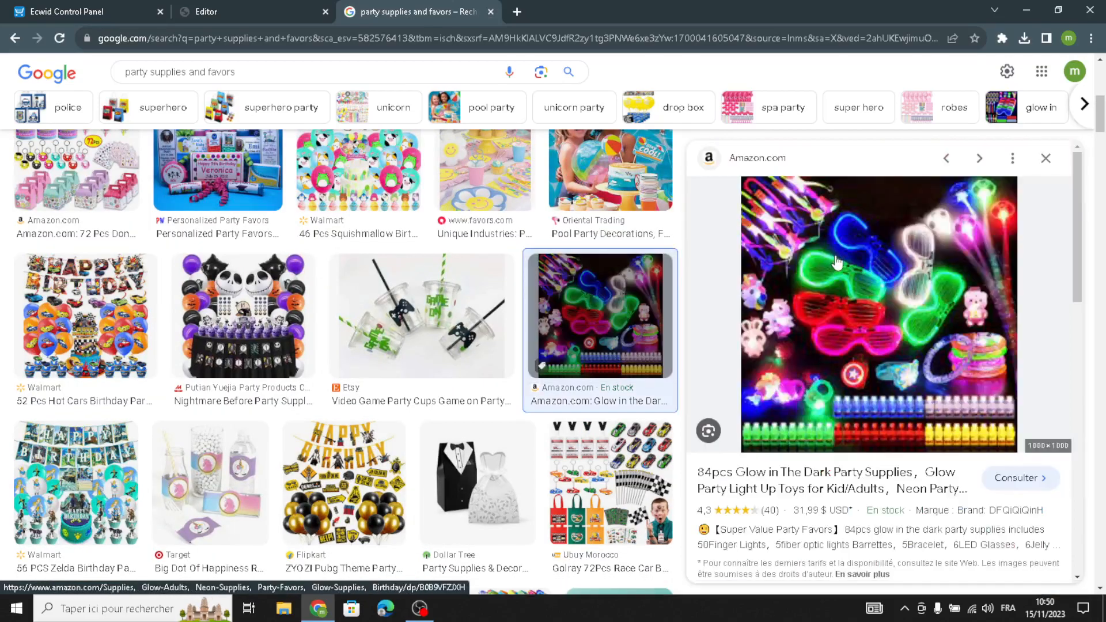
pyautogui.rightClick(829, 329)
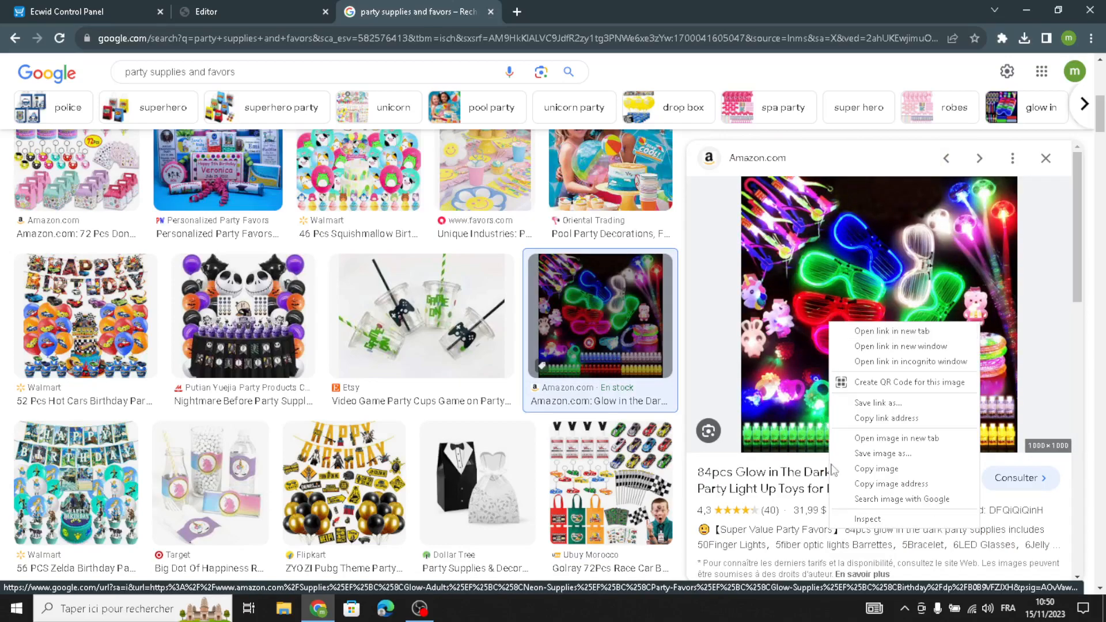
pyautogui.click(872, 454)
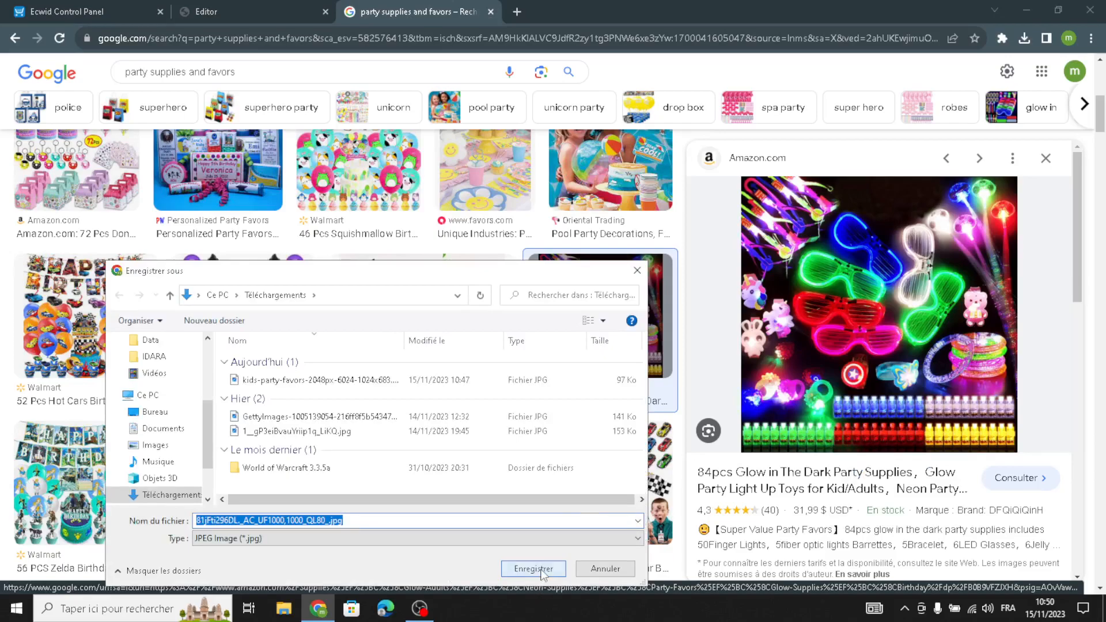
pyautogui.click(540, 569)
# Replace the Special Offer image with the downloaded 81jFti296DL._AC_UF1000,1000_QL80_.jpg file.
pyautogui.click(296, 9)
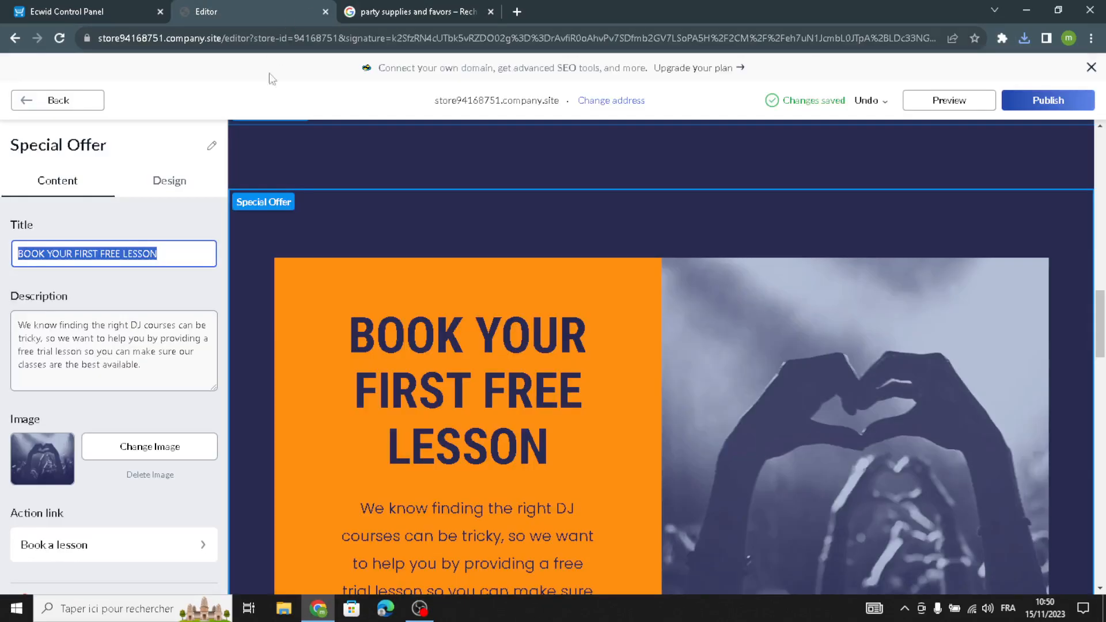
pyautogui.click(152, 454)
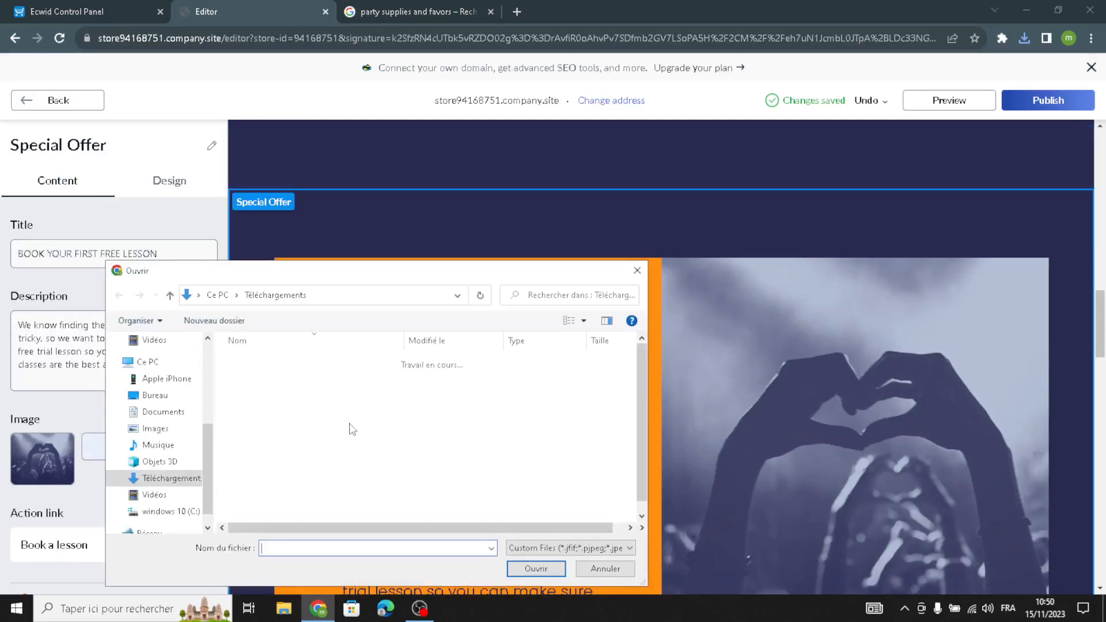
pyautogui.click(335, 394)
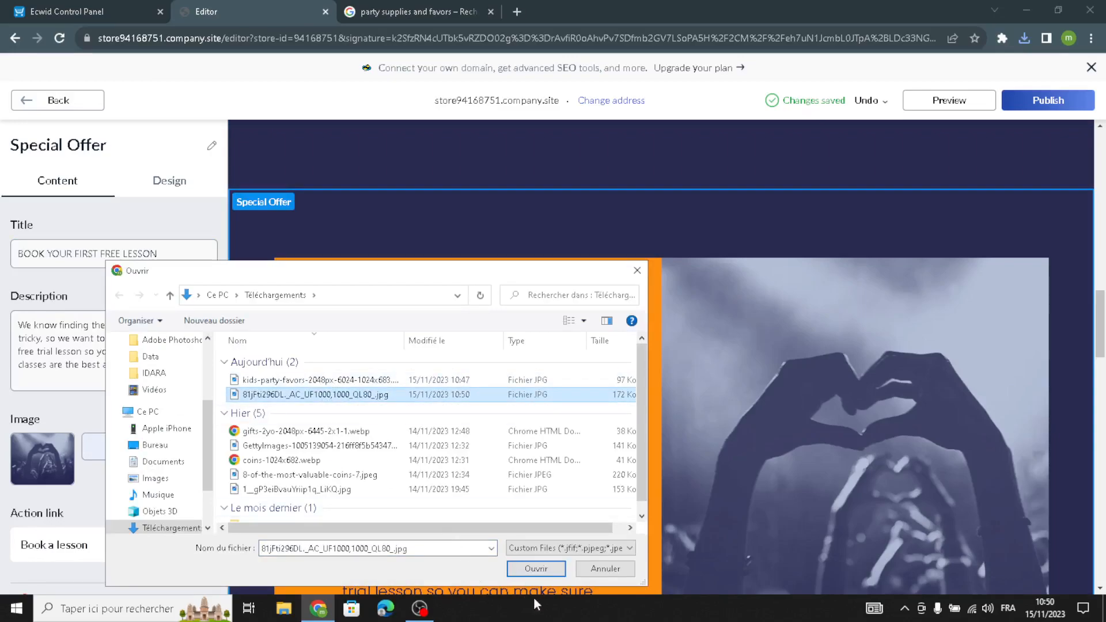
pyautogui.click(535, 570)
# Delete the Special Offer section's description and title text.
pyautogui.scroll(-1, 165, 475)
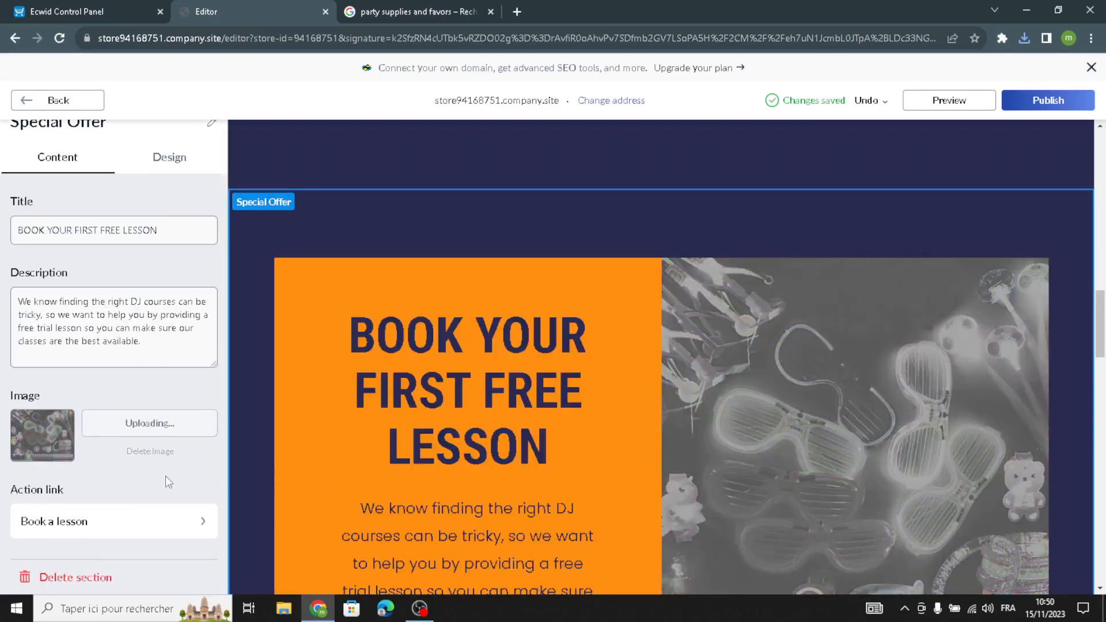
pyautogui.moveTo(151, 359); pyautogui.dragTo(4, 188)
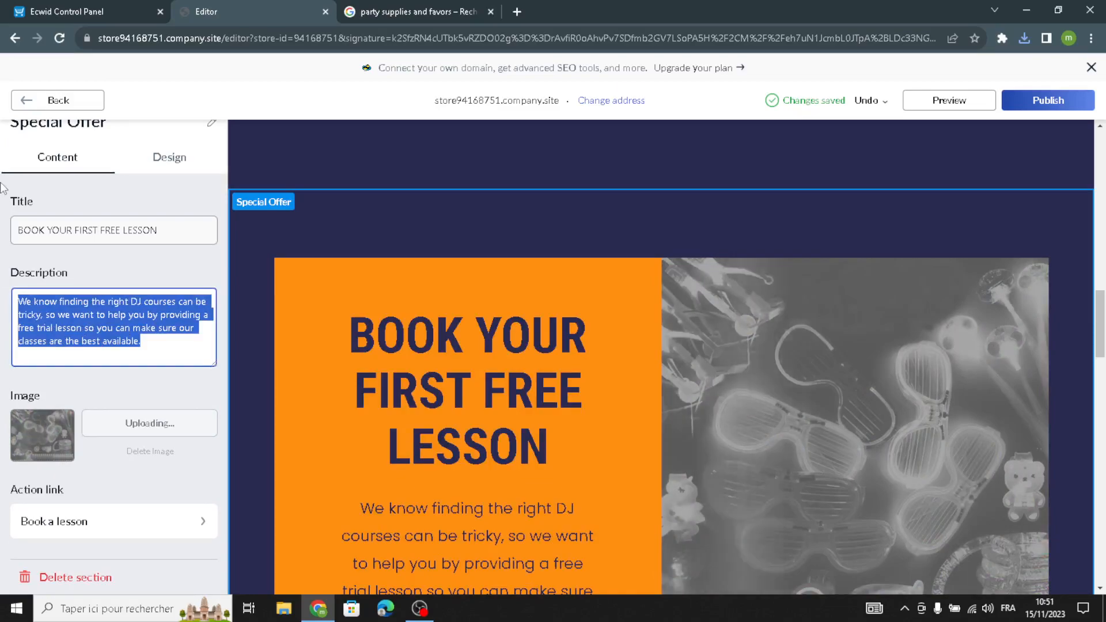
pyautogui.press('BackSpace')
pyautogui.tripleClick(93, 249)
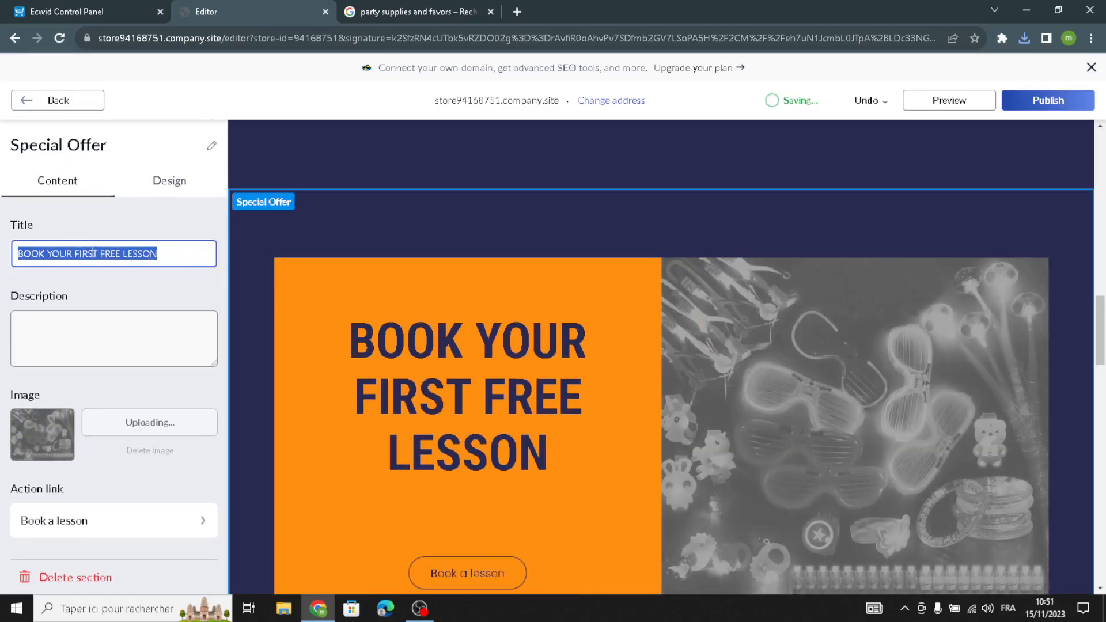
pyautogui.press('BackSpace')
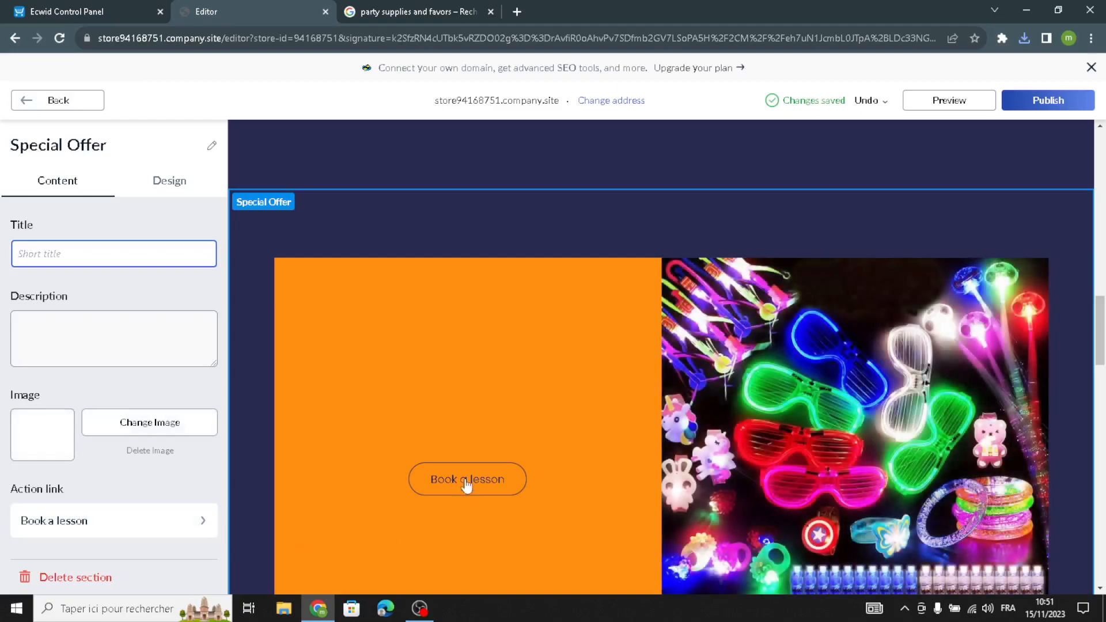
# Switch the Special Offer design to the first, full-width image layout.
pyautogui.click(168, 187)
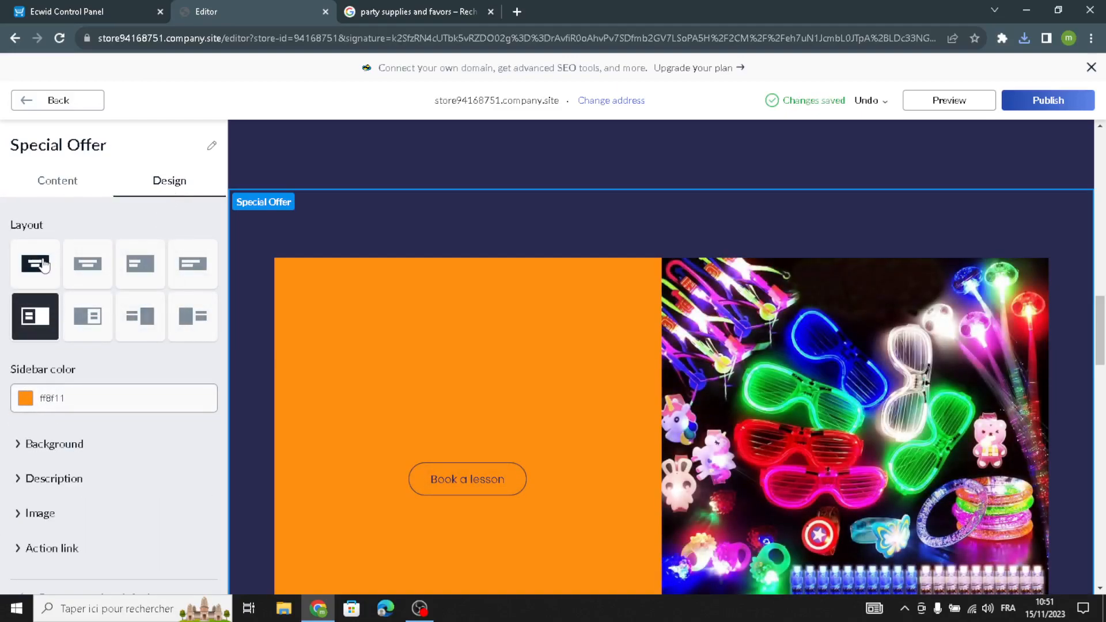
pyautogui.click(60, 271)
pyautogui.click(33, 398)
# Inspect the Special Offer's Description and Image design settings.
pyautogui.scroll(-3, 26, 415)
pyautogui.click(46, 459)
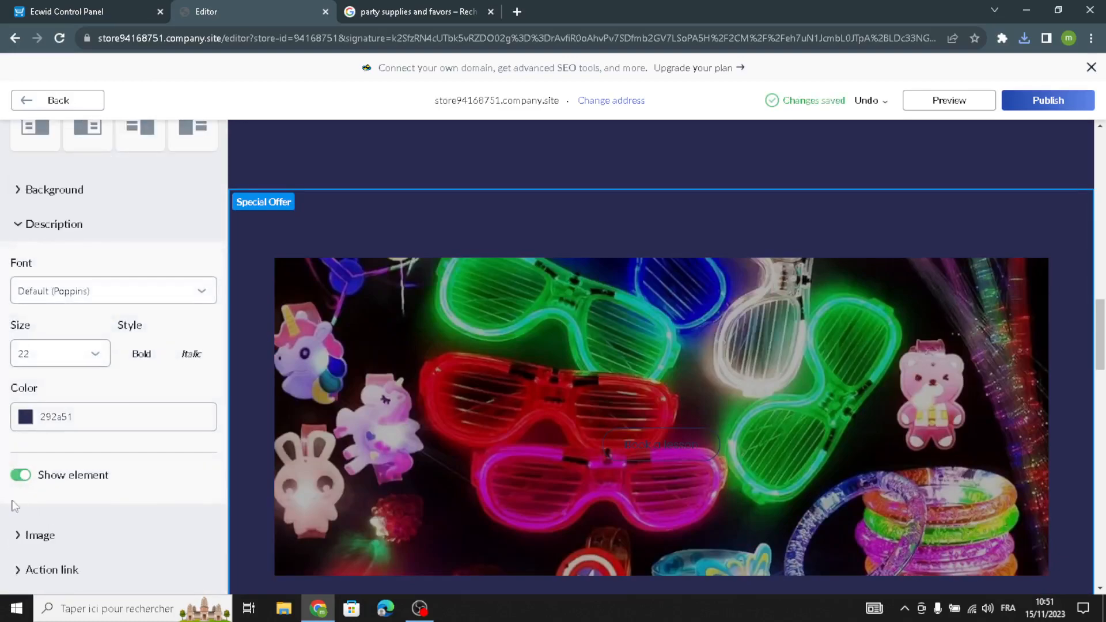
pyautogui.click(33, 495)
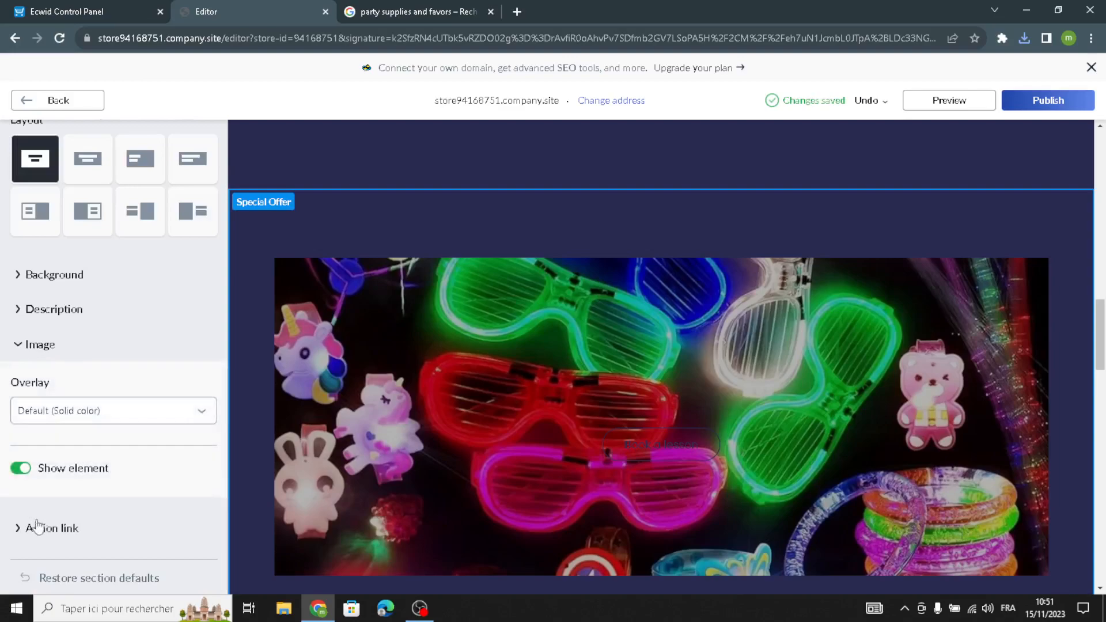
# Open the About Us section and delete its entire description text.
pyautogui.scroll(2, 29, 437)
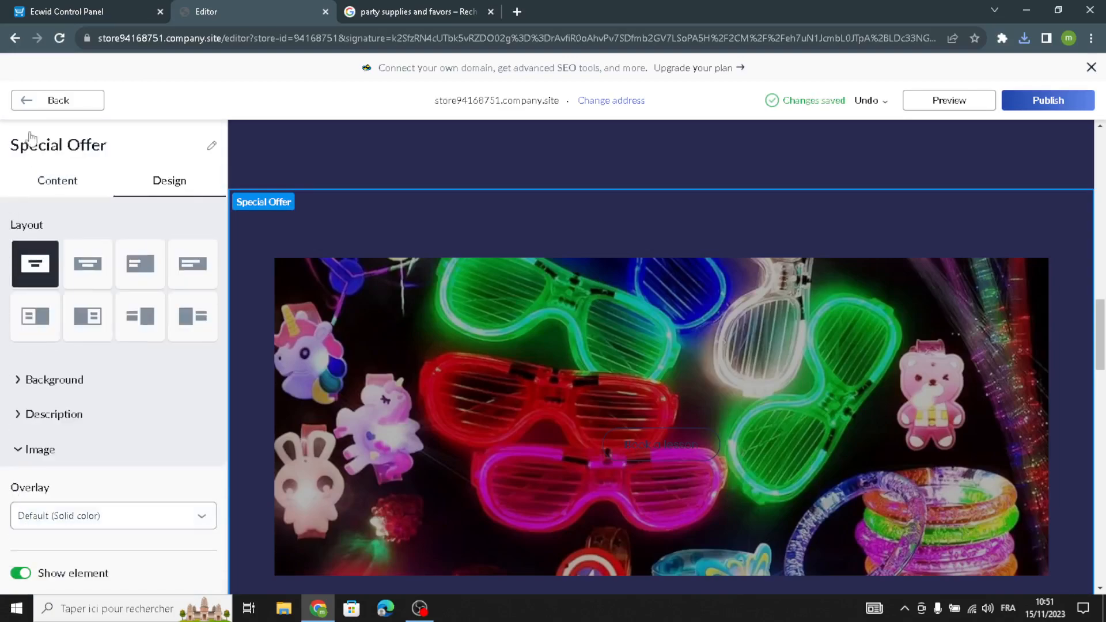
pyautogui.click(32, 100)
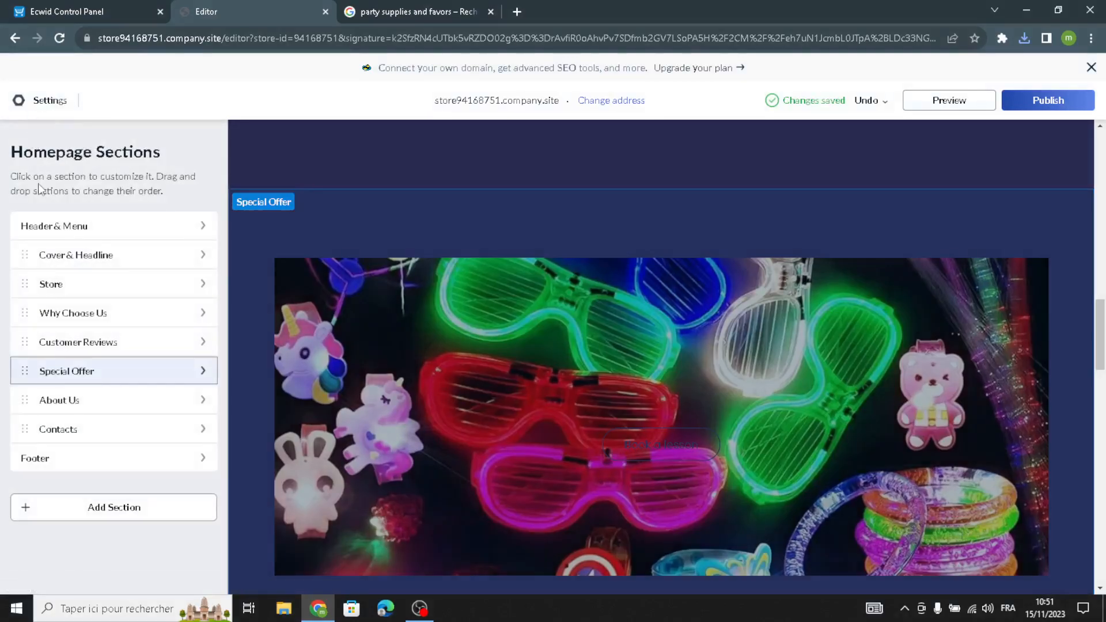
pyautogui.click(61, 407)
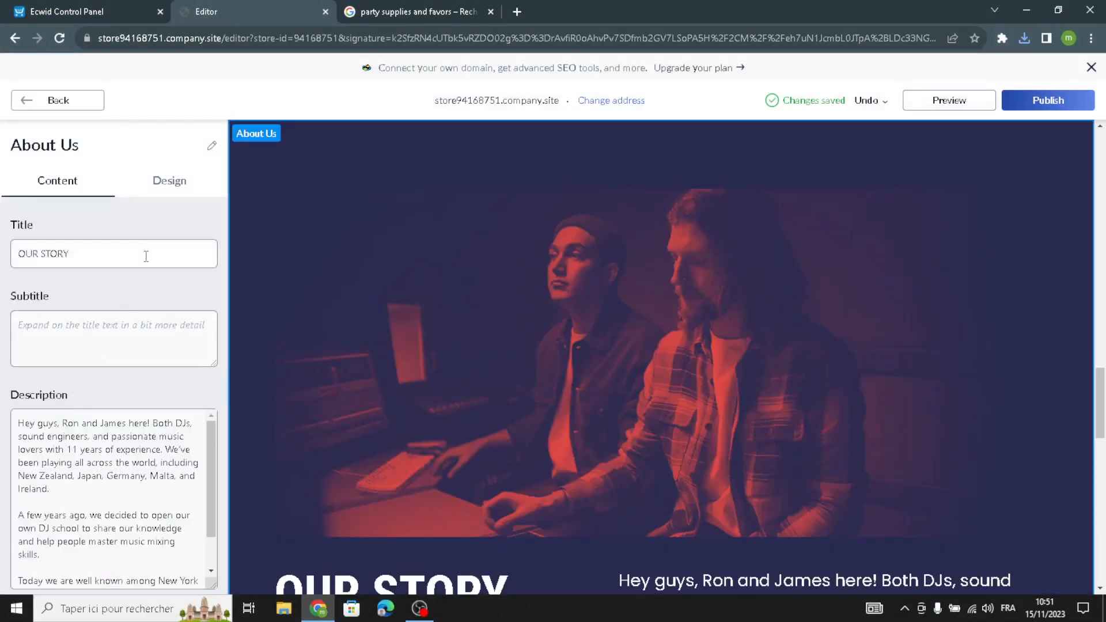
pyautogui.scroll(-1, 64, 489)
pyautogui.scroll(-3, 130, 517)
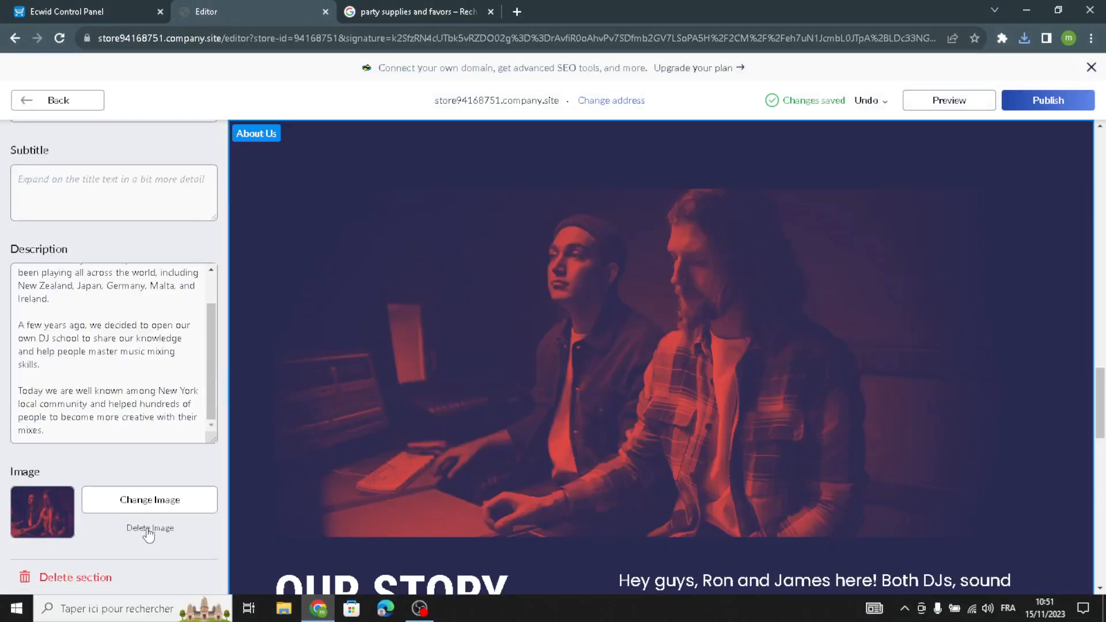
pyautogui.moveTo(46, 430); pyautogui.dragTo(24, 236)
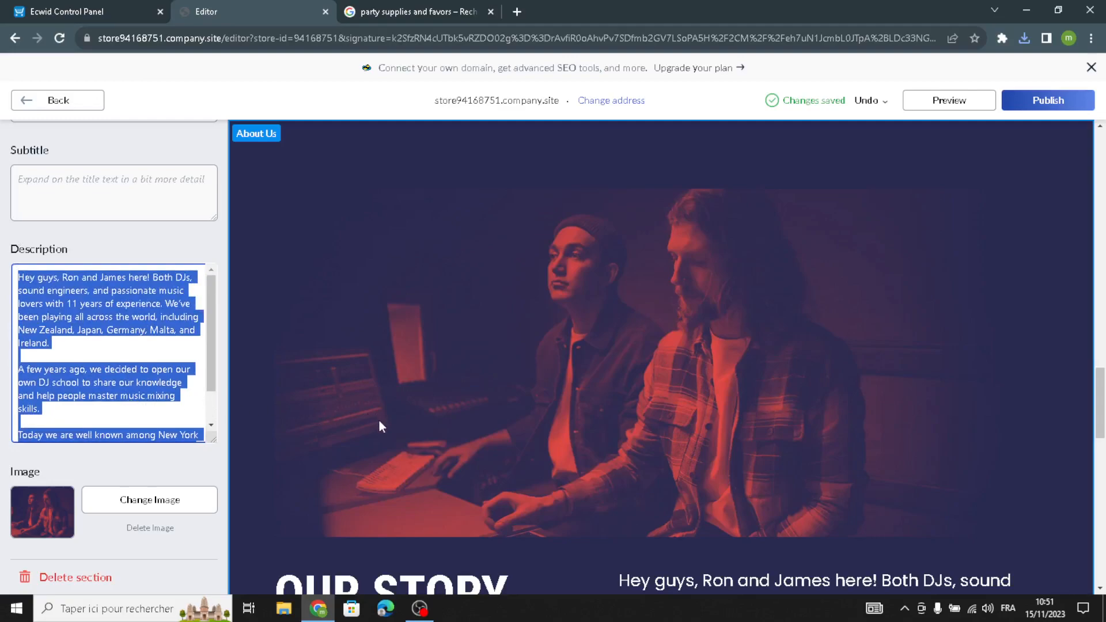
pyautogui.scroll(-1, 176, 404)
pyautogui.moveTo(48, 431); pyautogui.dragTo(28, 193)
pyautogui.click(121, 346)
pyautogui.scroll(-1, 107, 350)
pyautogui.scroll(1, 107, 369)
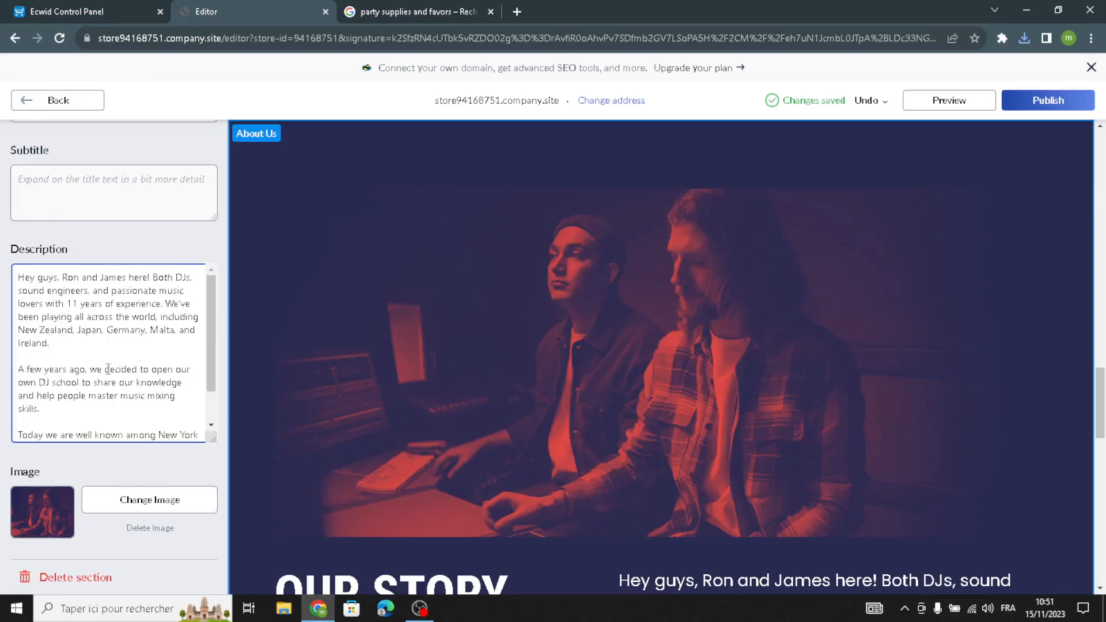
pyautogui.scroll(-1, 129, 410)
pyautogui.moveTo(93, 422); pyautogui.dragTo(5, 222)
pyautogui.press('BackSpace')
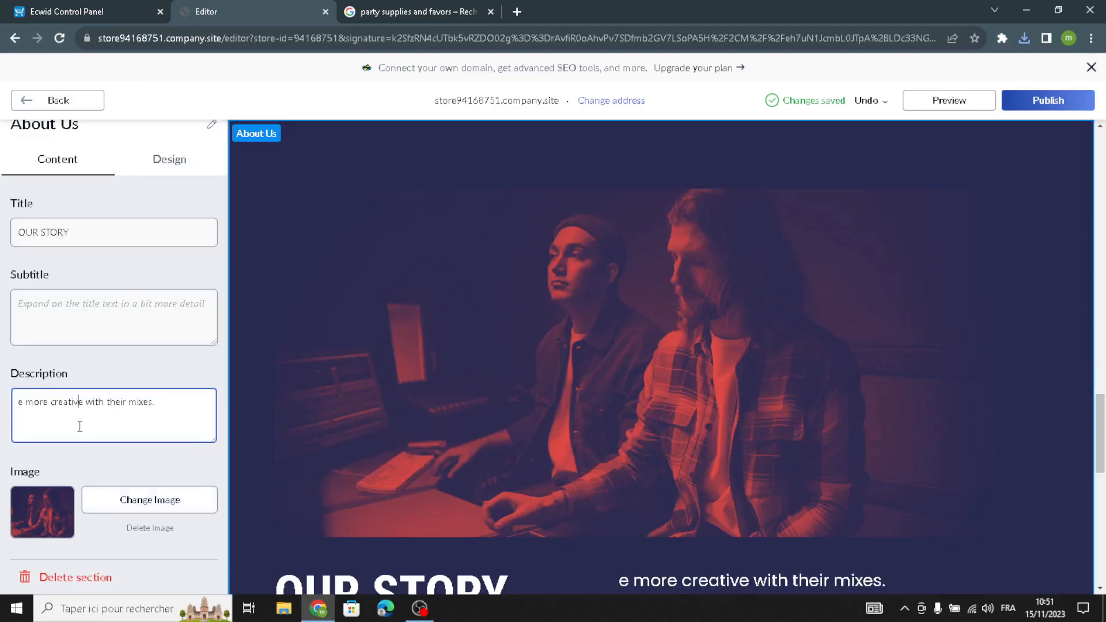
pyautogui.moveTo(169, 393); pyautogui.dragTo(70, 377)
pyautogui.press('BackSpace')
pyautogui.hotkey('ctrl', 'a')
pyautogui.press('BackSpace')
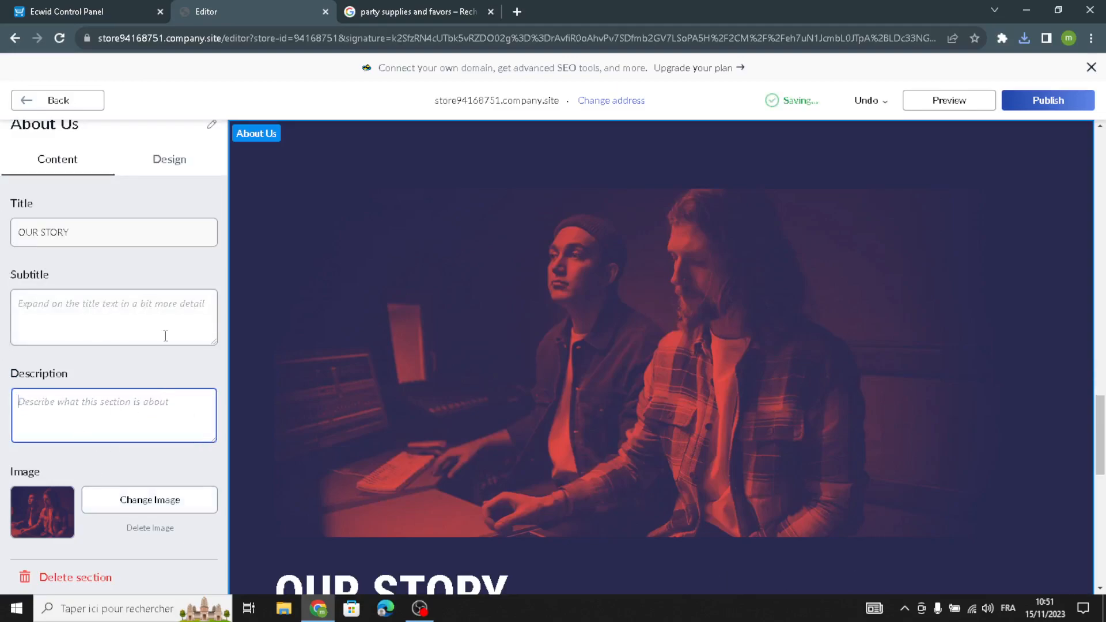
pyautogui.rightClick(125, 461)
pyautogui.click(46, 471)
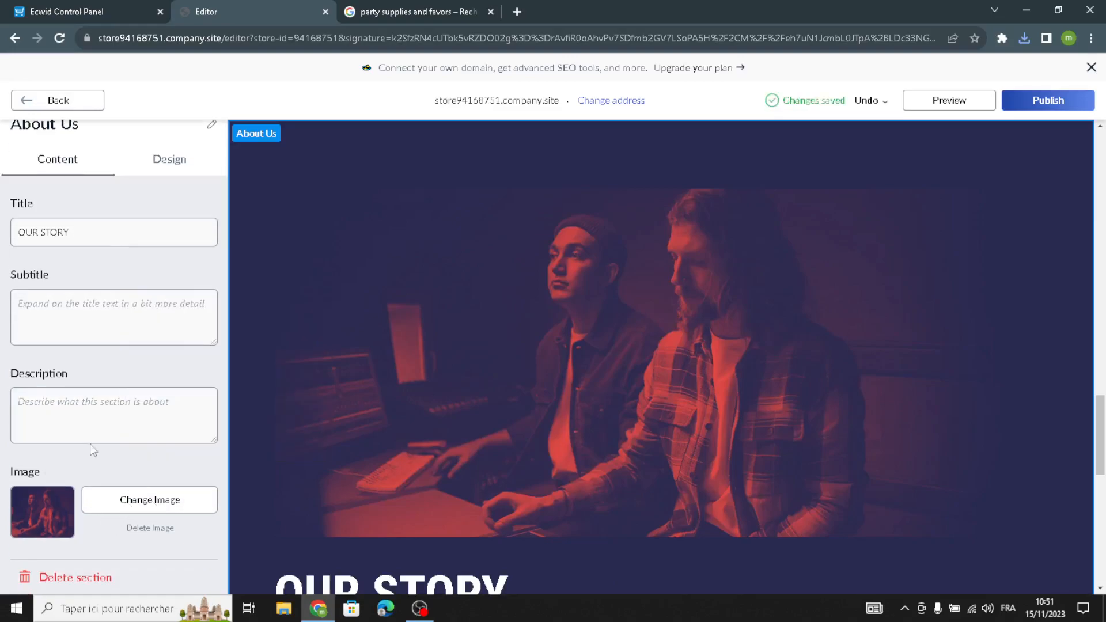
# Inspect the About Us design options and the Contacts section's address, Google Maps and hours settings.
pyautogui.click(167, 160)
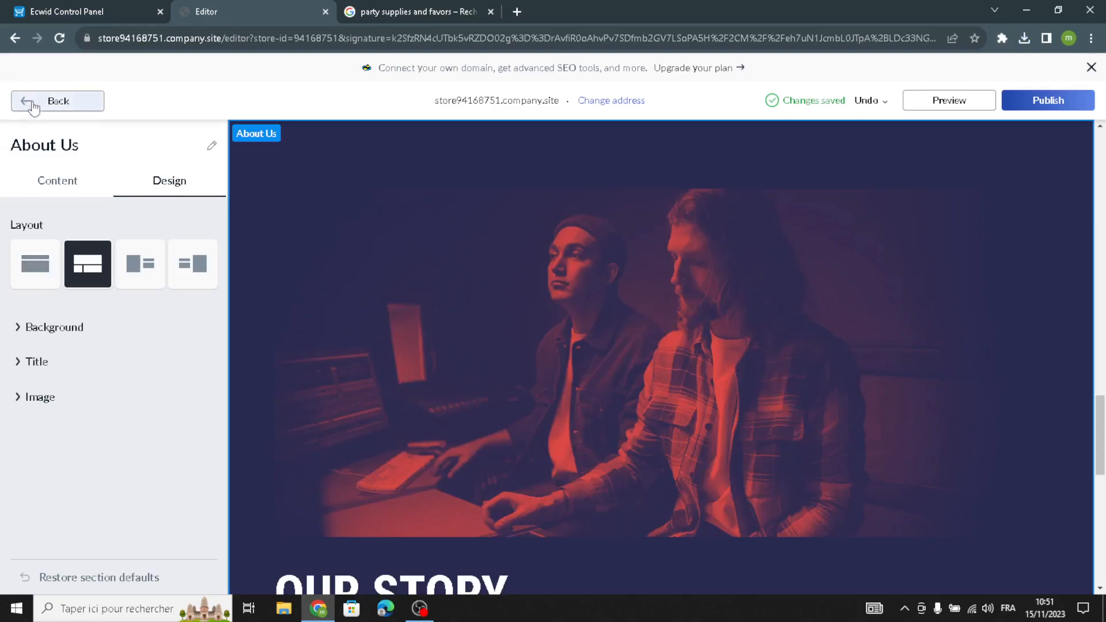
pyautogui.click(52, 100)
pyautogui.click(67, 431)
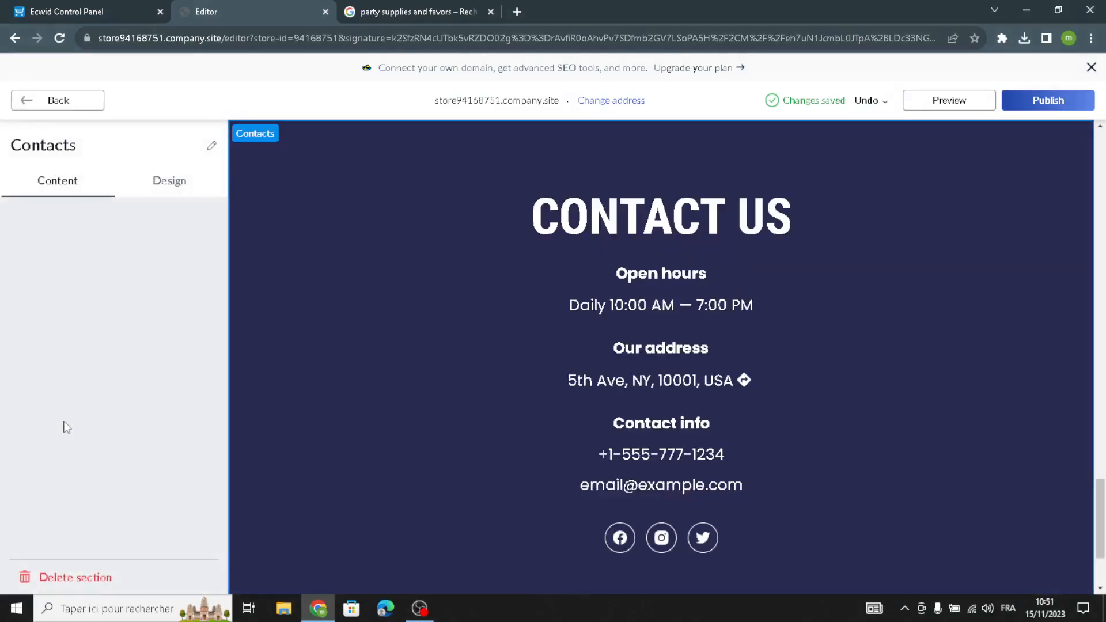
pyautogui.click(82, 336)
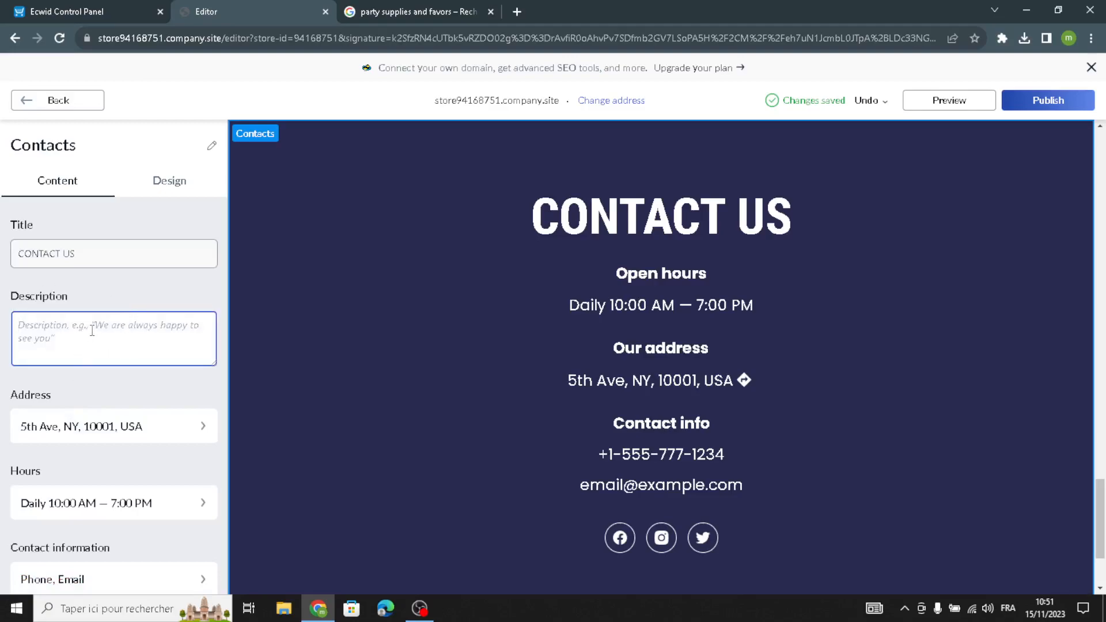
pyautogui.click(104, 432)
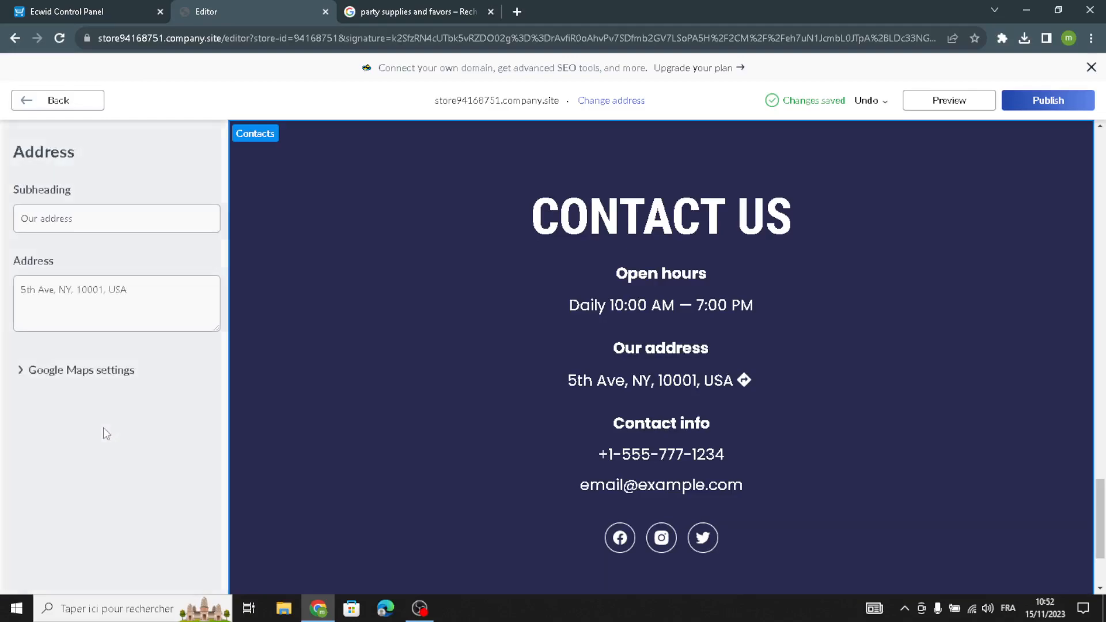
pyautogui.click(115, 386)
pyautogui.click(106, 460)
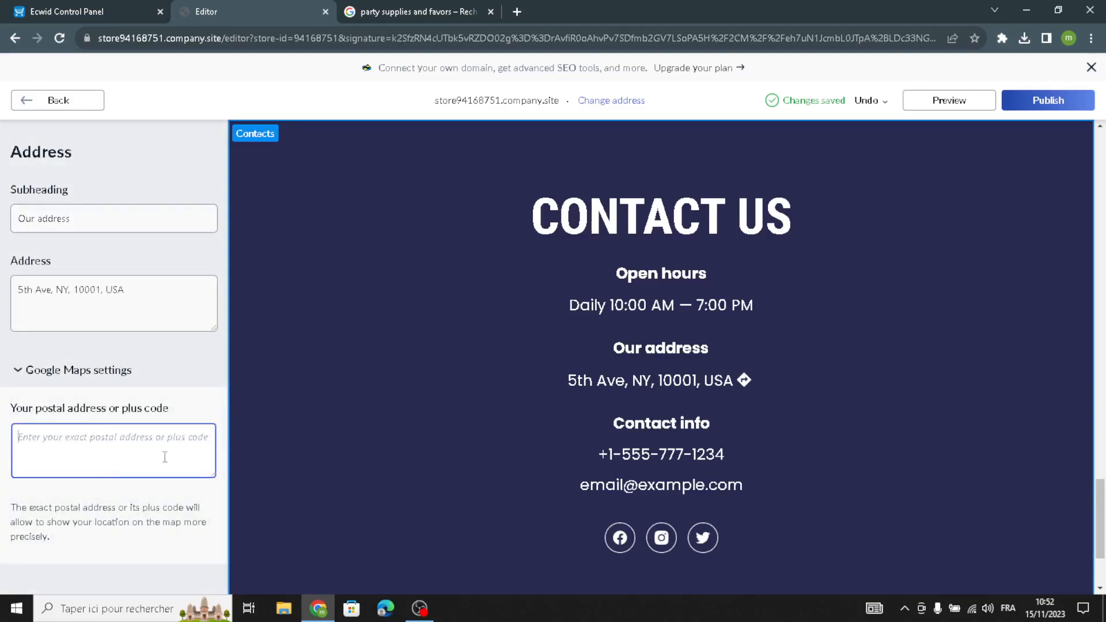
pyautogui.click(44, 102)
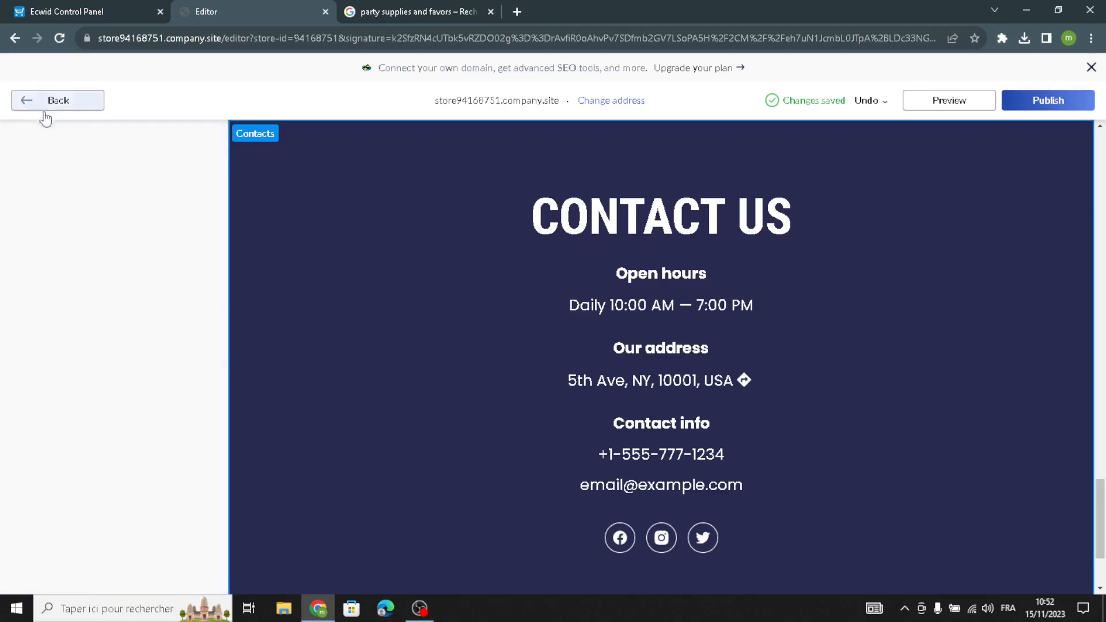
pyautogui.scroll(-1, 78, 415)
pyautogui.click(87, 369)
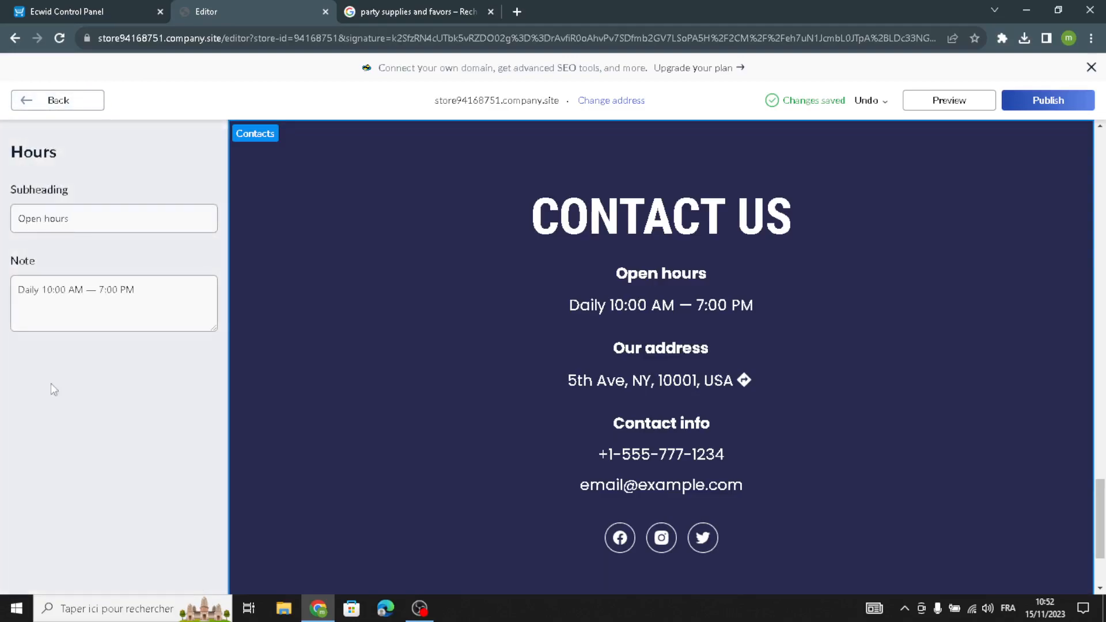
pyautogui.click(76, 101)
pyautogui.scroll(-2, 128, 462)
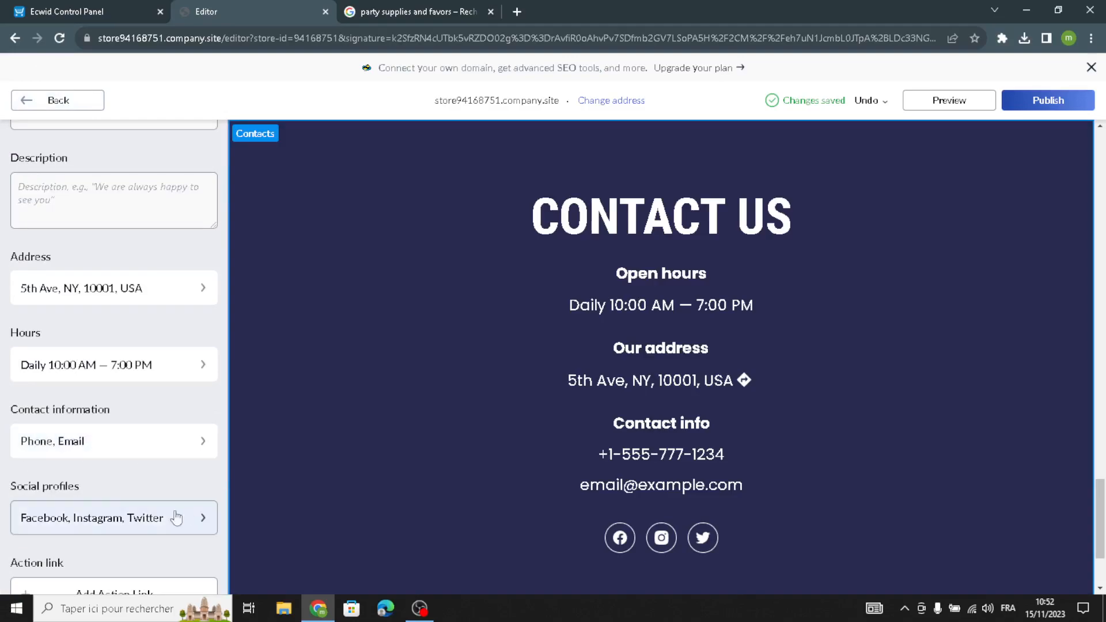
pyautogui.scroll(-1, 64, 536)
pyautogui.scroll(3, 94, 457)
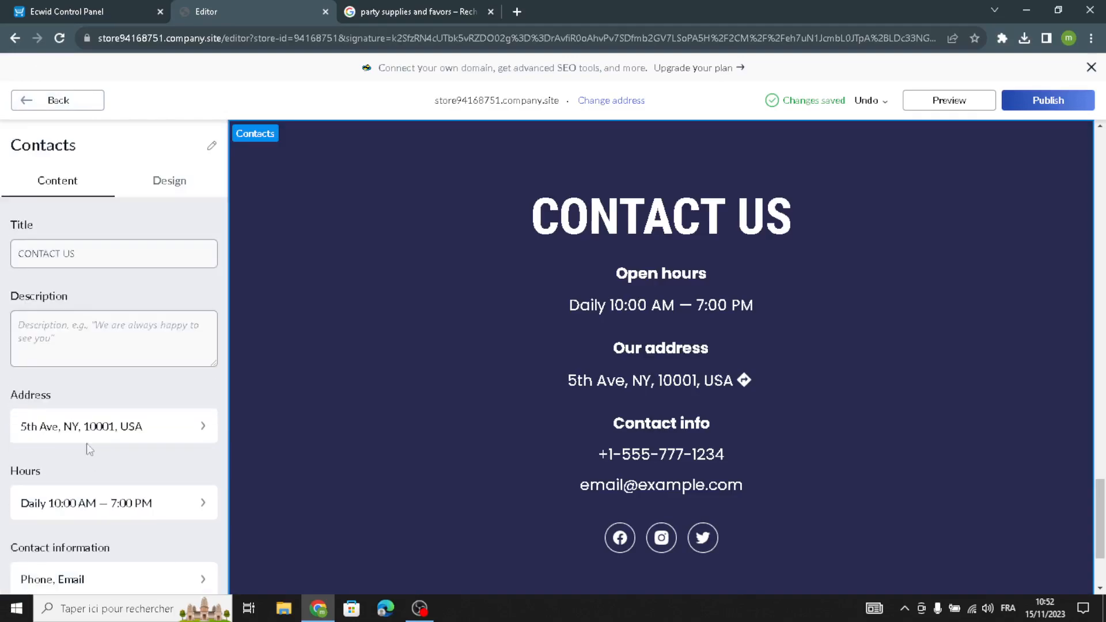
# Switch the Contacts design to the layout with an image card over the map.
pyautogui.click(169, 180)
pyautogui.click(93, 311)
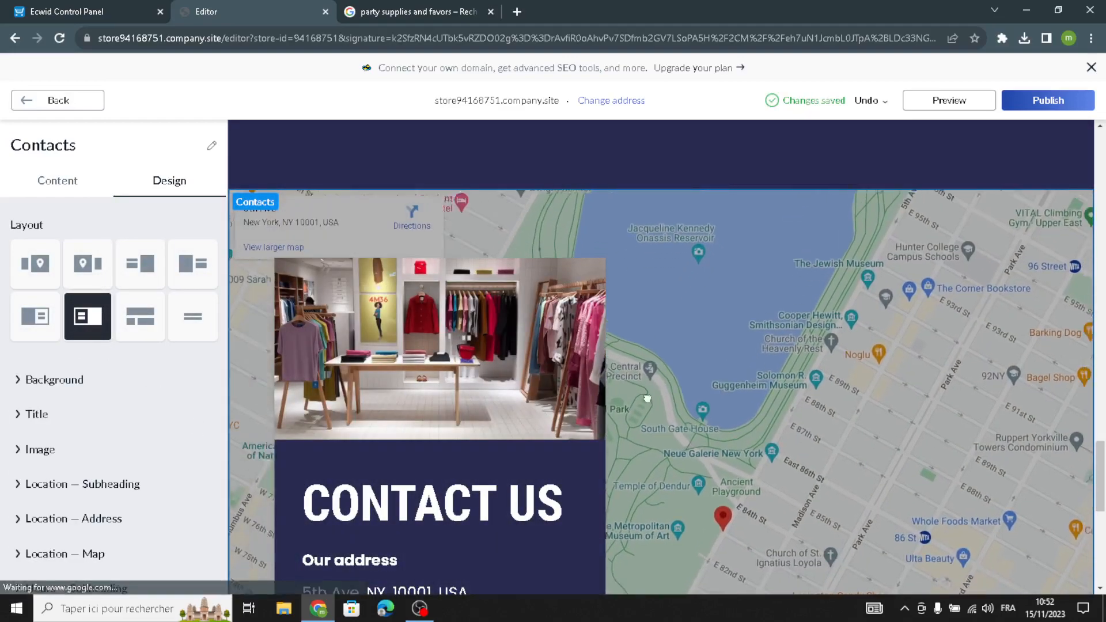
pyautogui.scroll(-3, 774, 570)
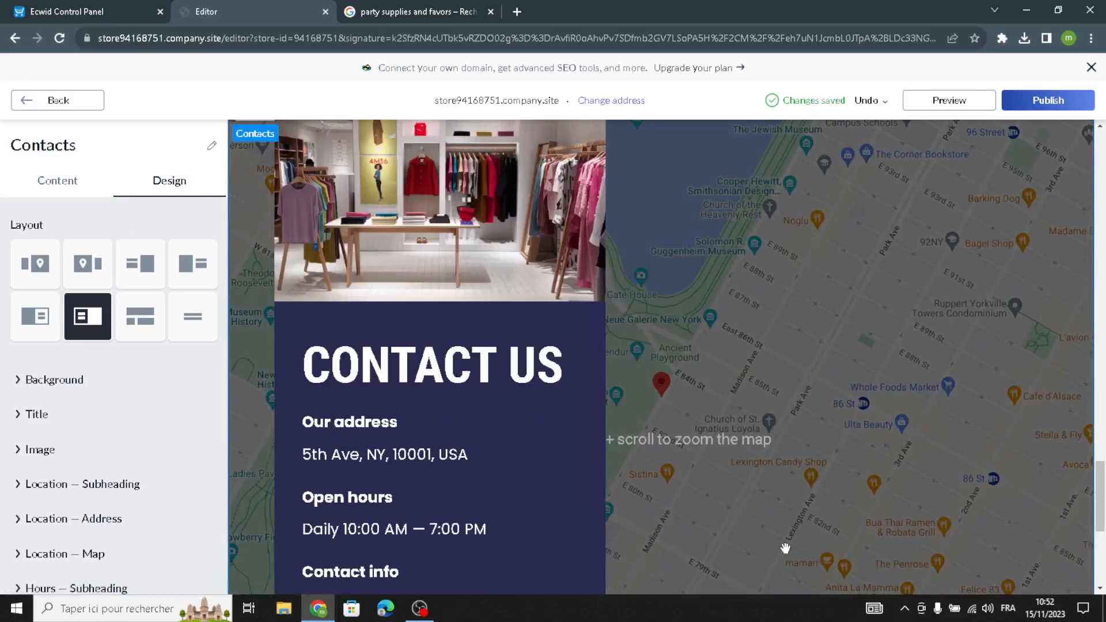
pyautogui.moveTo(715, 460); pyautogui.dragTo(802, 518)
pyautogui.moveTo(775, 323)
pyautogui.mouseDown()
pyautogui.moveTo(763, 432)
pyautogui.moveTo(978, 401)
pyautogui.mouseUp()
pyautogui.moveTo(930, 456)
pyautogui.mouseDown()
pyautogui.moveTo(877, 464)
pyautogui.moveTo(714, 425)
pyautogui.mouseUp()
pyautogui.moveTo(769, 478)
pyautogui.mouseDown()
pyautogui.moveTo(855, 523)
pyautogui.moveTo(881, 521)
pyautogui.mouseUp()
pyautogui.scroll(-3, 132, 521)
pyautogui.scroll(3, 132, 522)
# Set the footer copyright text to PartyPalooza.
pyautogui.click(32, 101)
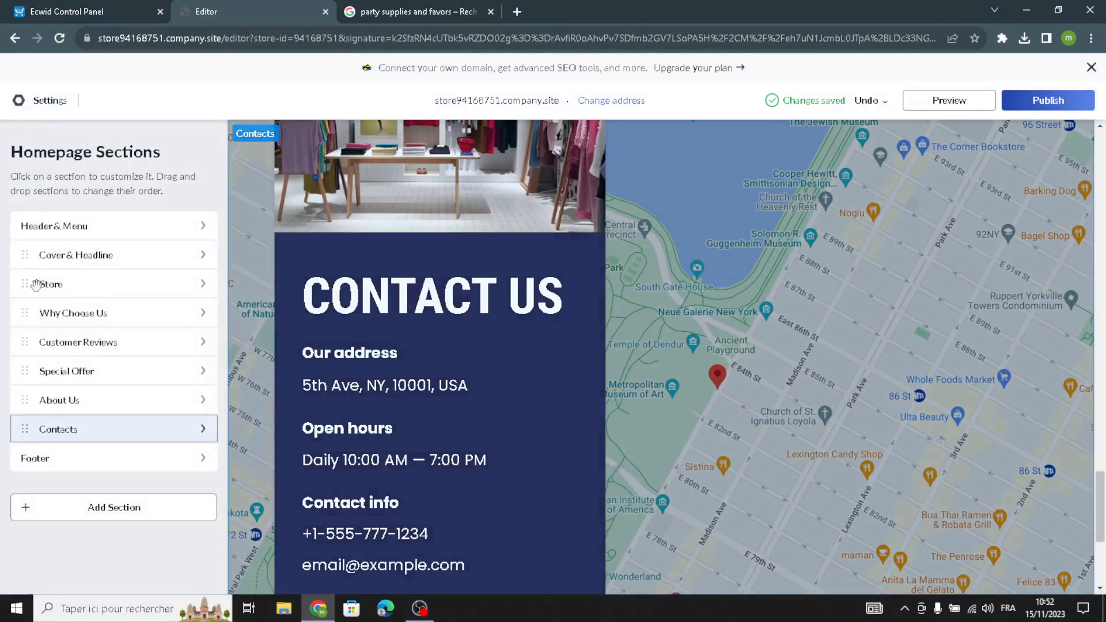
pyautogui.click(78, 458)
pyautogui.moveTo(54, 254); pyautogui.dragTo(5, 254)
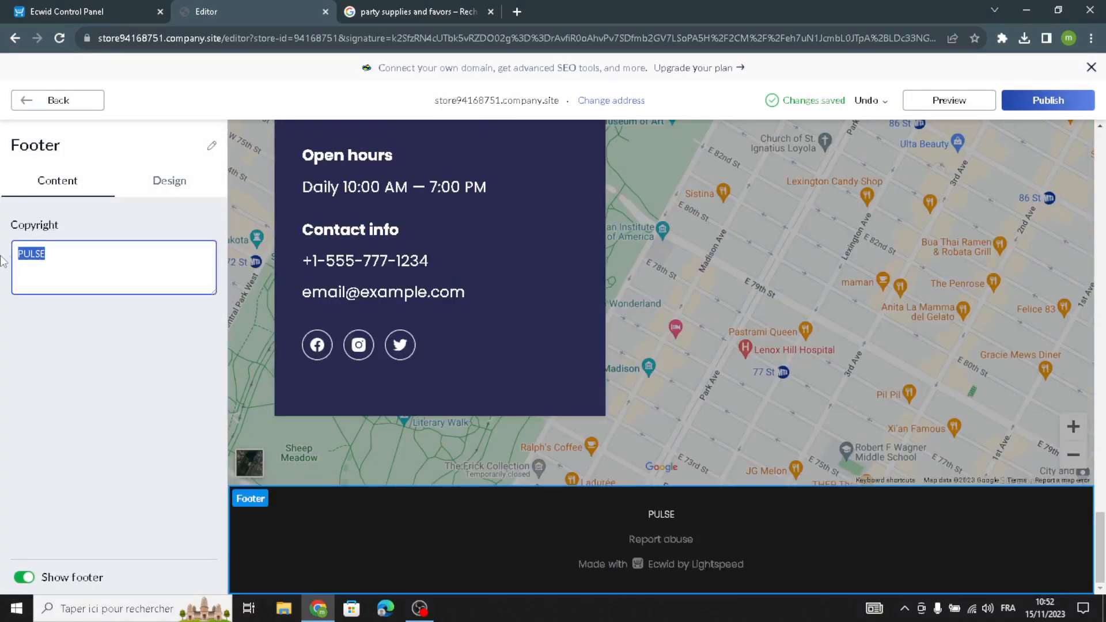
pyautogui.write('PartyPalooza')
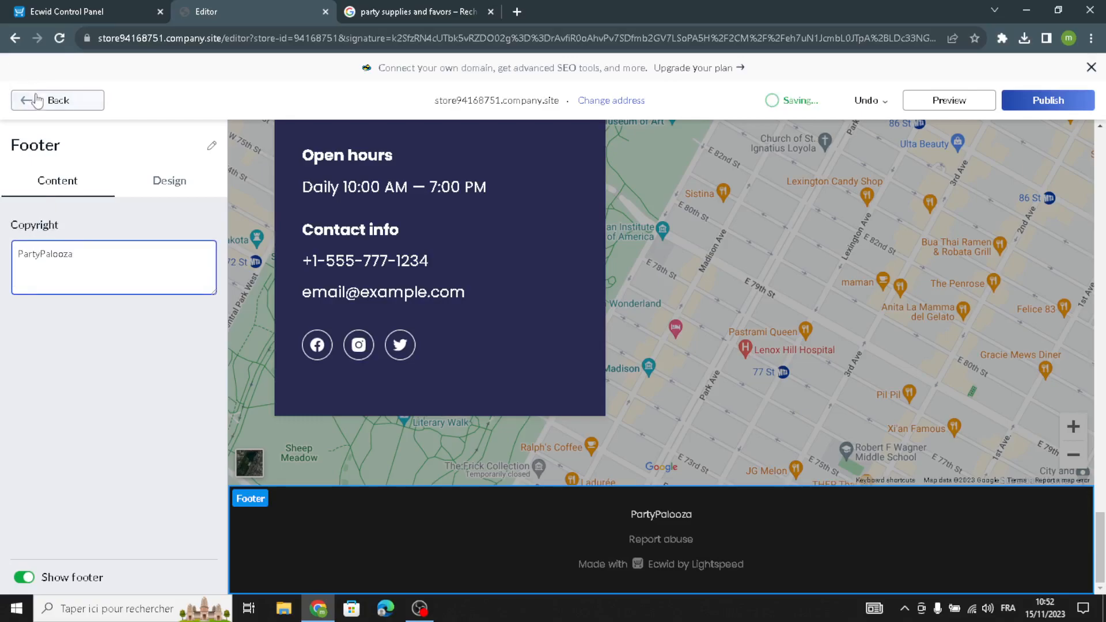
pyautogui.click(36, 100)
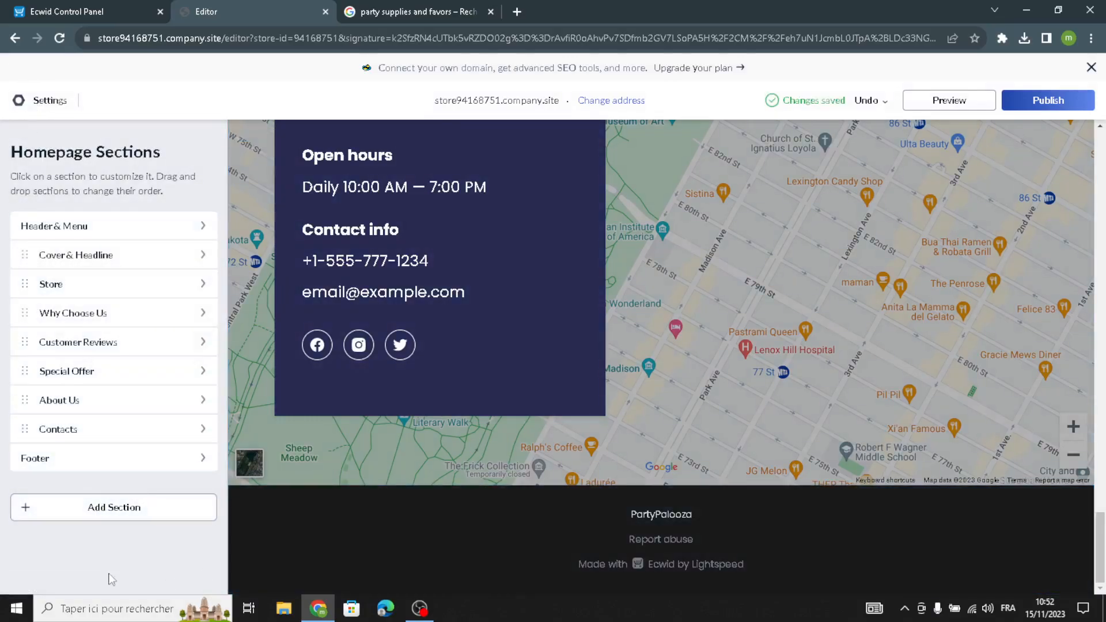
# Browse the Add Section categories for promo sliders, special offers and customer reviews.
pyautogui.click(124, 507)
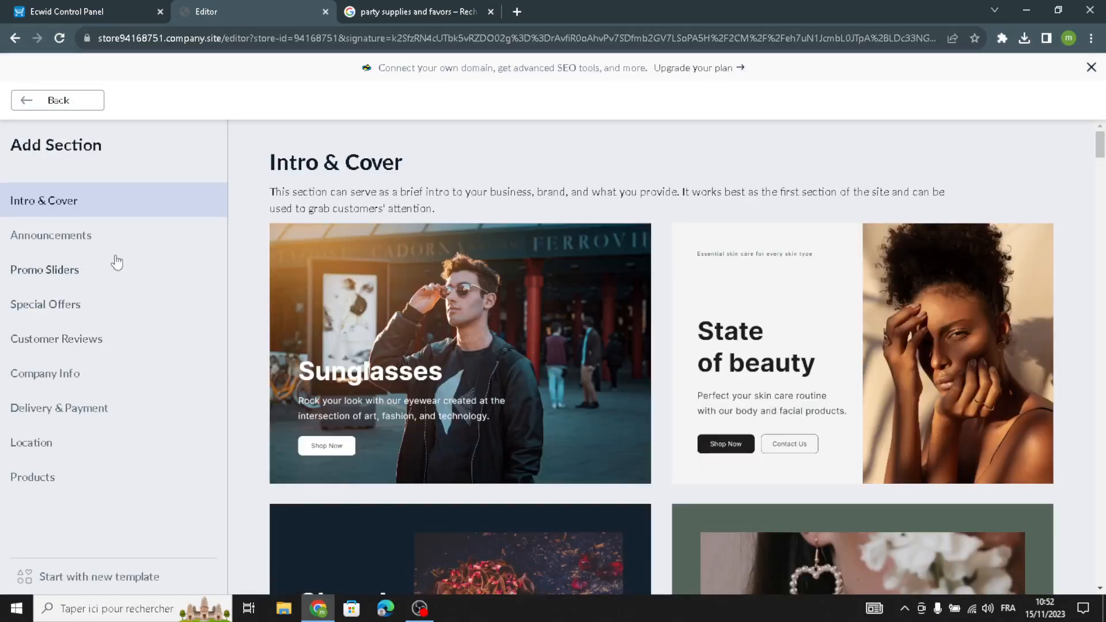
pyautogui.click(51, 269)
pyautogui.click(23, 311)
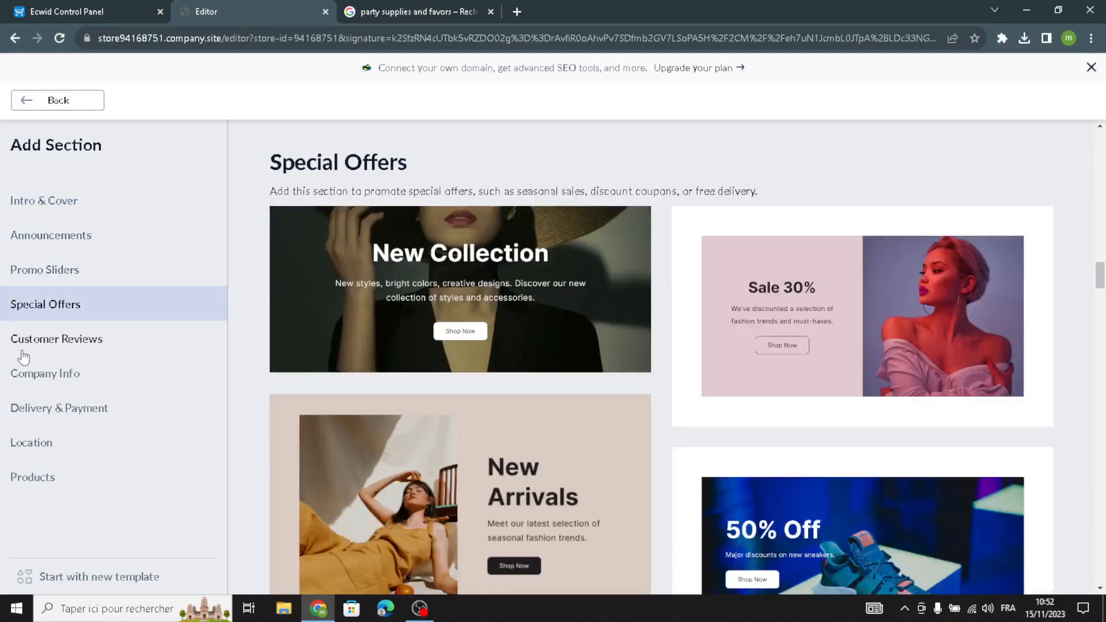
pyautogui.click(22, 336)
pyautogui.click(29, 100)
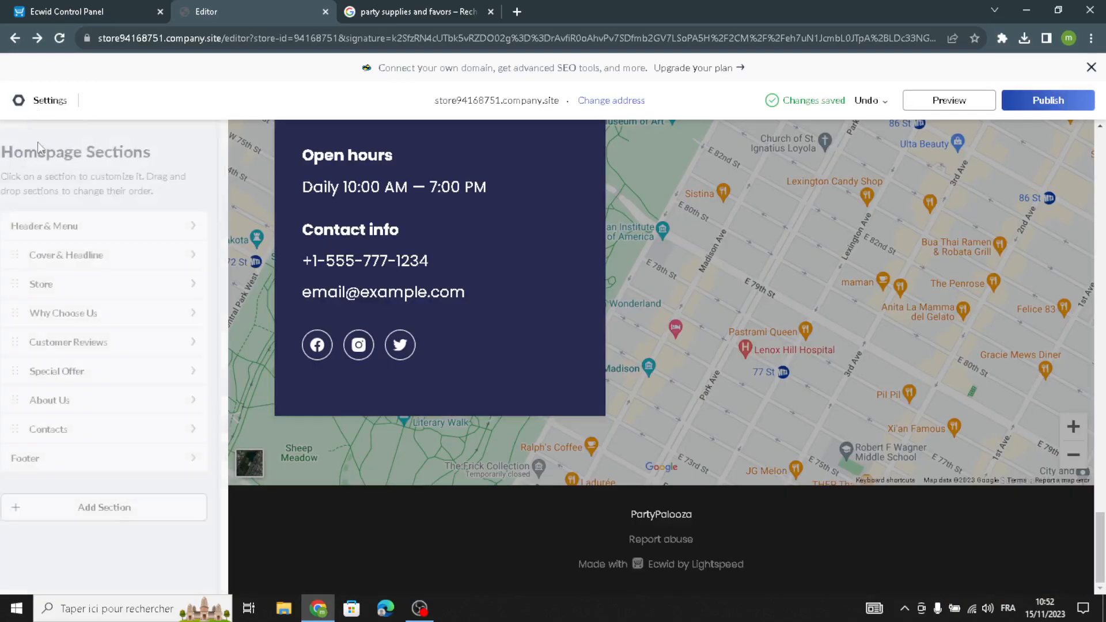
# Preview the store homepage and publish the store.
pyautogui.scroll(8, 447, 382)
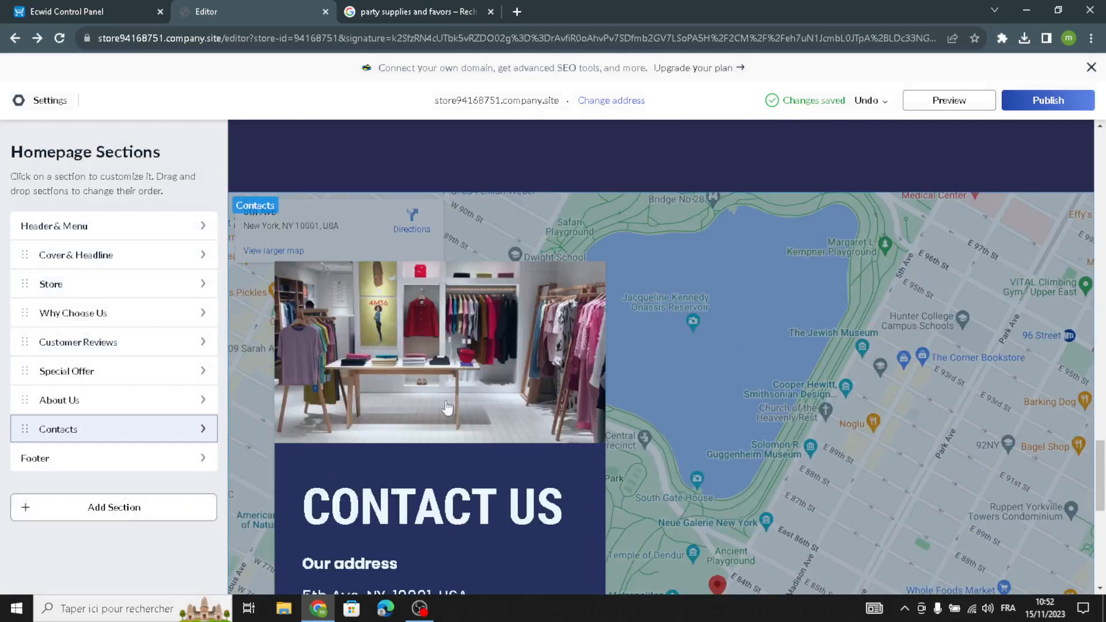
pyautogui.scroll(8, 434, 397)
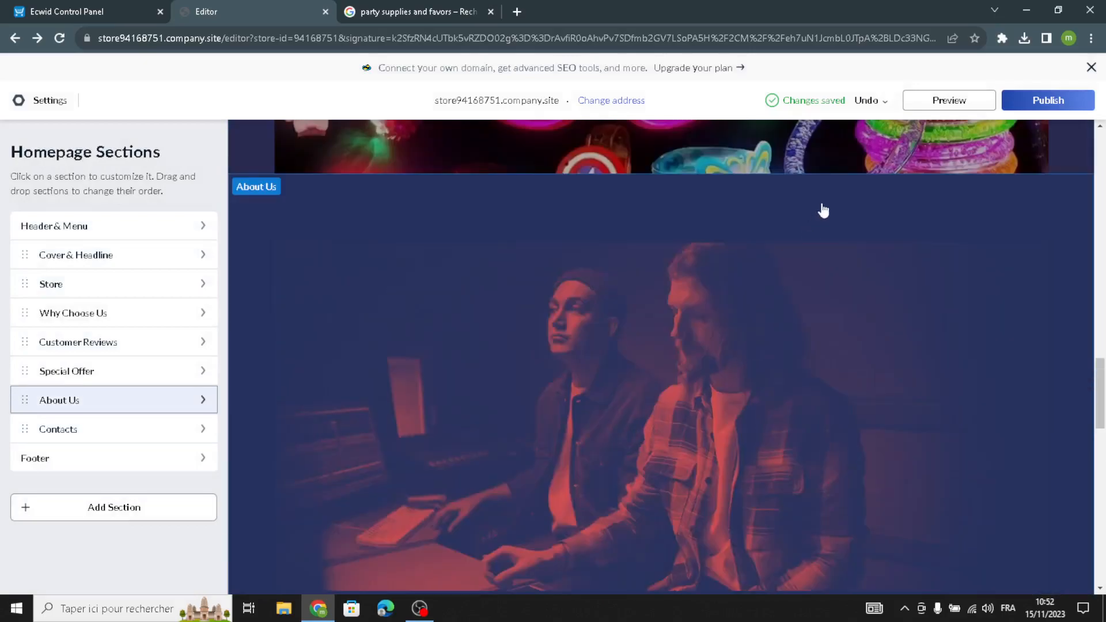
pyautogui.click(949, 100)
pyautogui.scroll(2, 433, 345)
pyautogui.scroll(5, 433, 341)
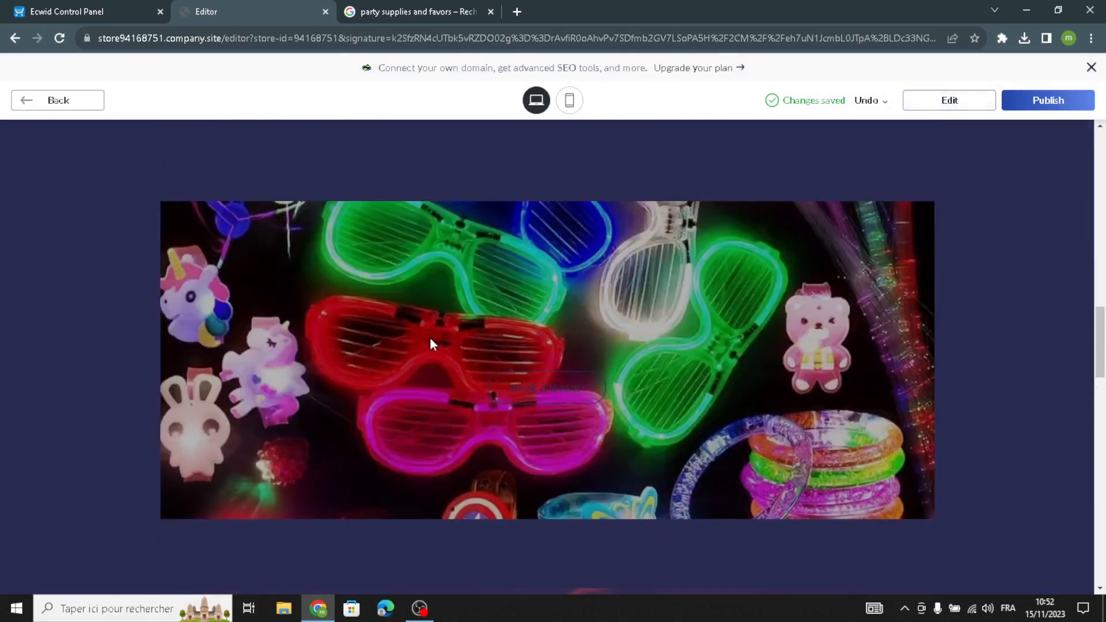
pyautogui.scroll(2, 435, 340)
pyautogui.scroll(6, 425, 360)
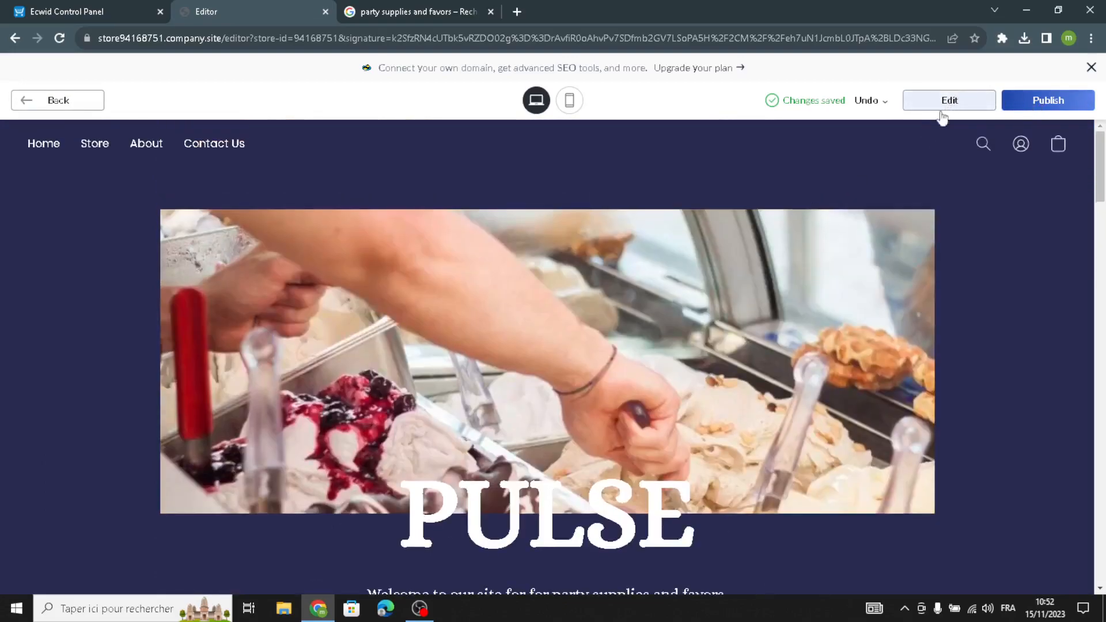
pyautogui.click(1040, 108)
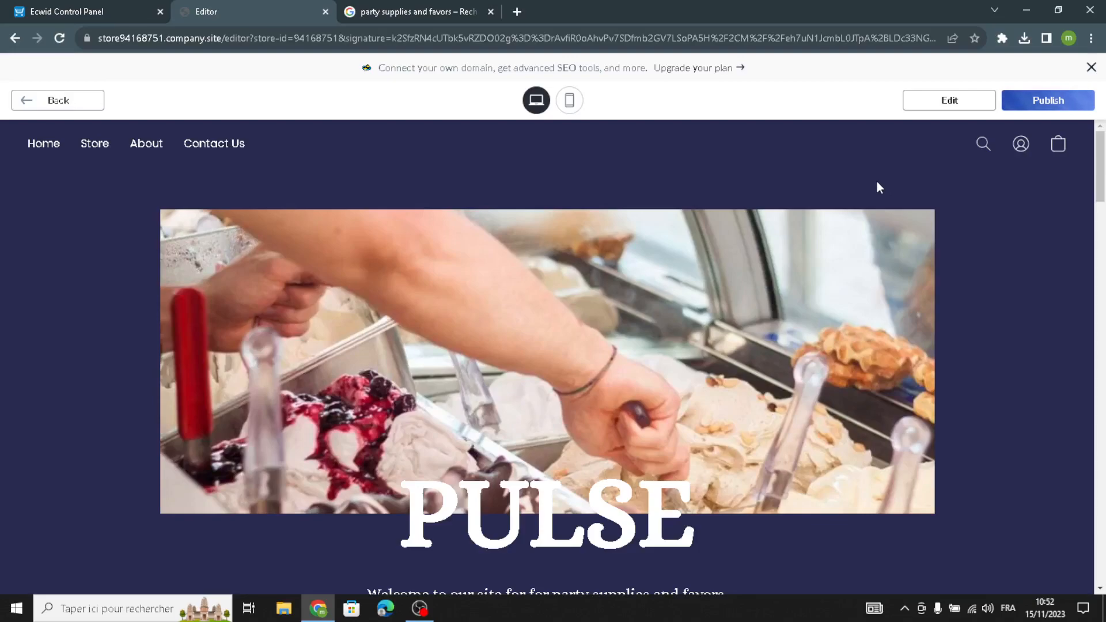